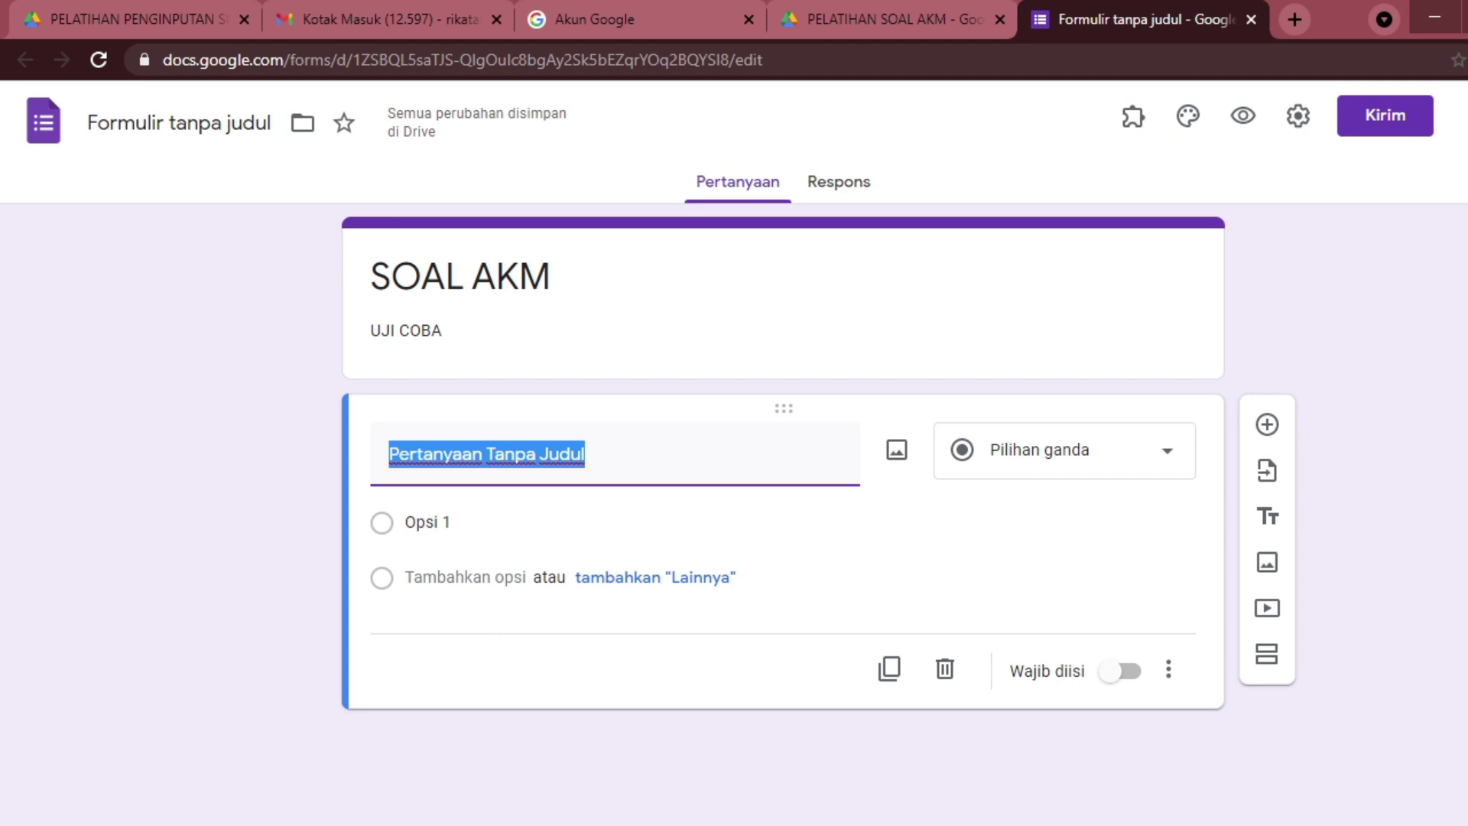
Replace the first question's placeholder text with the passage and question copied from section "a. PG" of the Word document.
mouse_move(386, 822)
left_click(292, 806)
scroll(476, 606, "up", 15)
left_click_drag(381, 447, 861, 751)
right_click(621, 604)
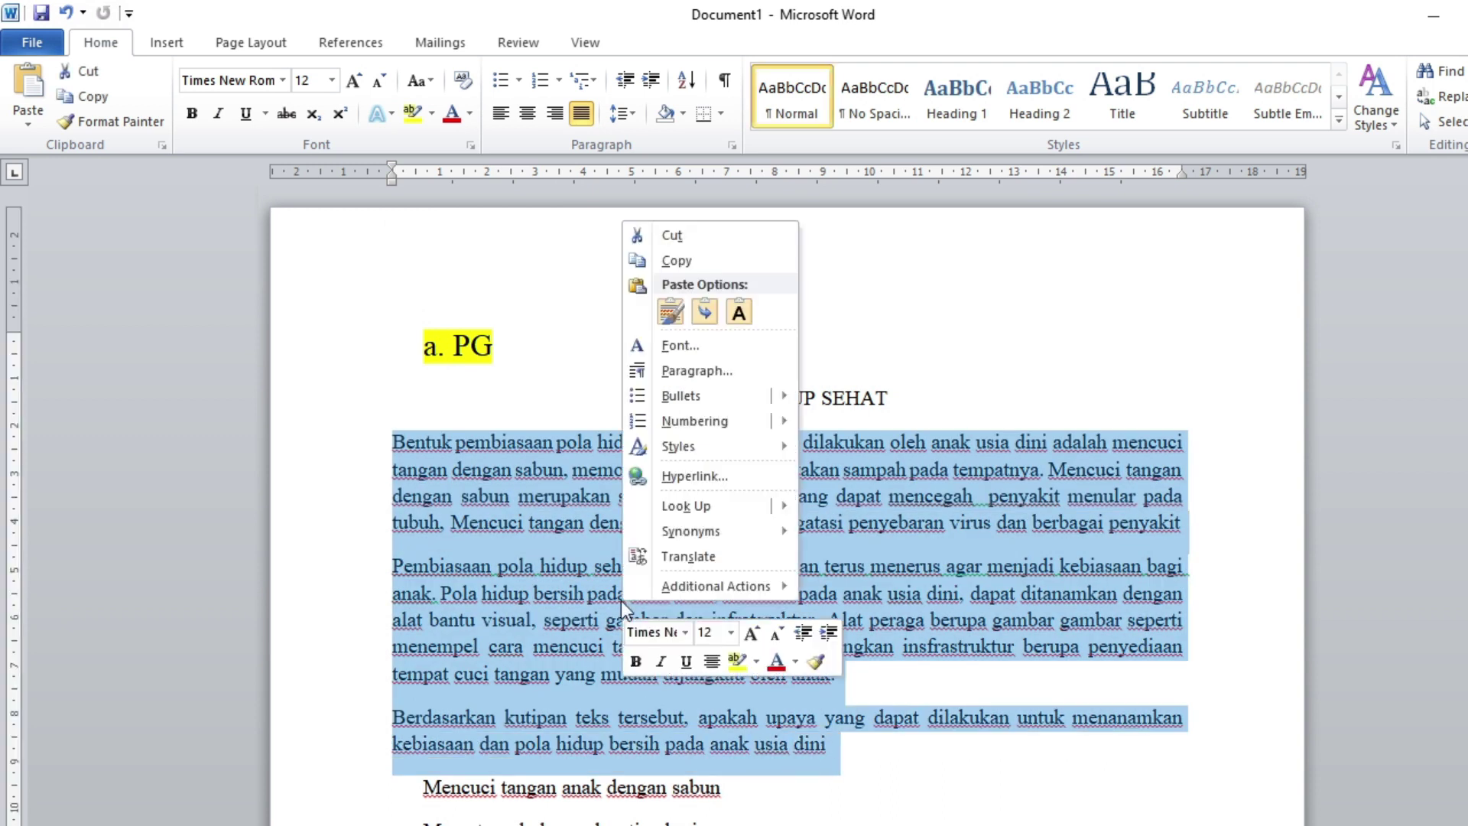
left_click(650, 260)
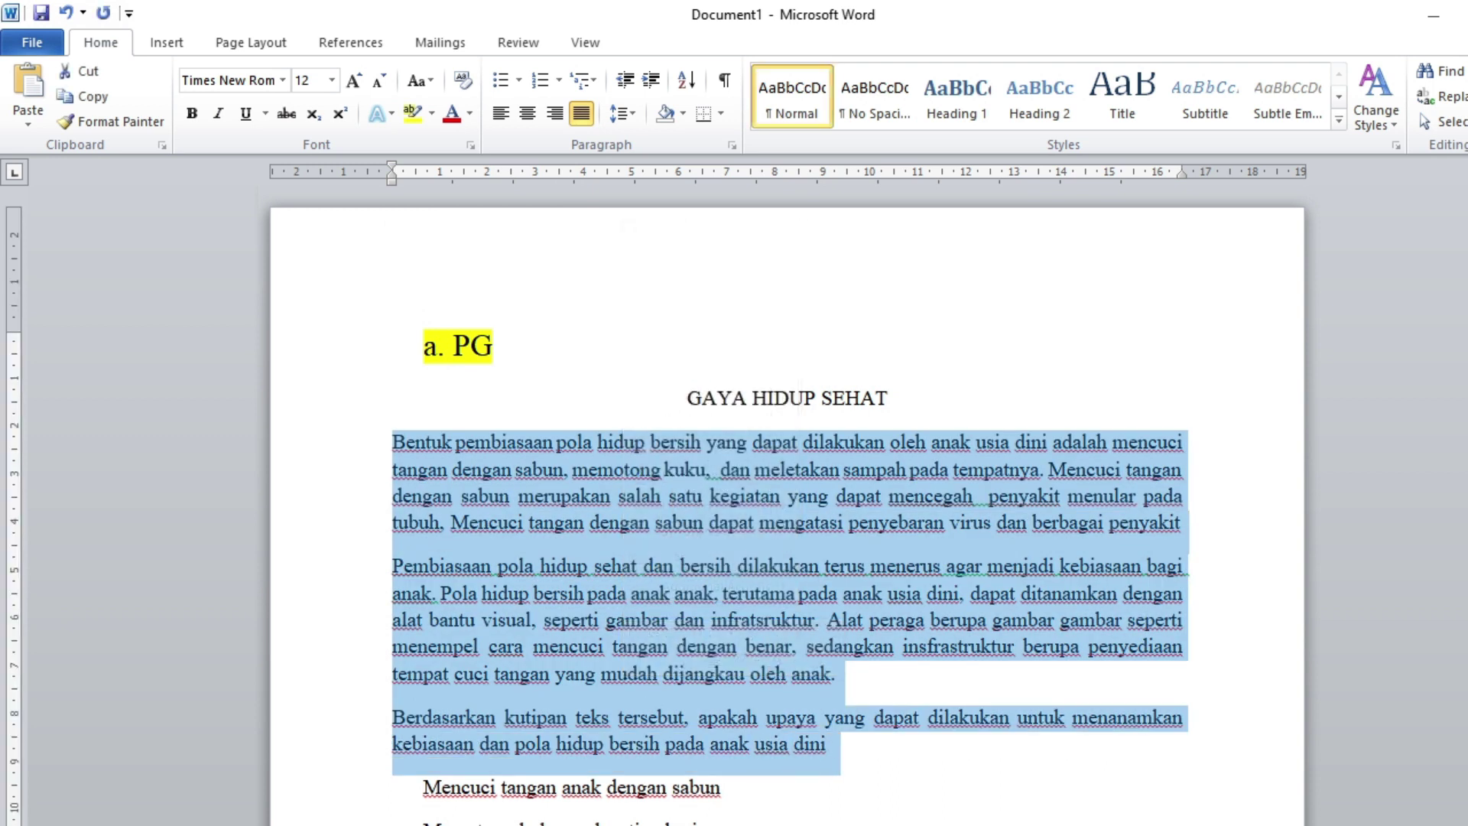
key("alt+Tab")
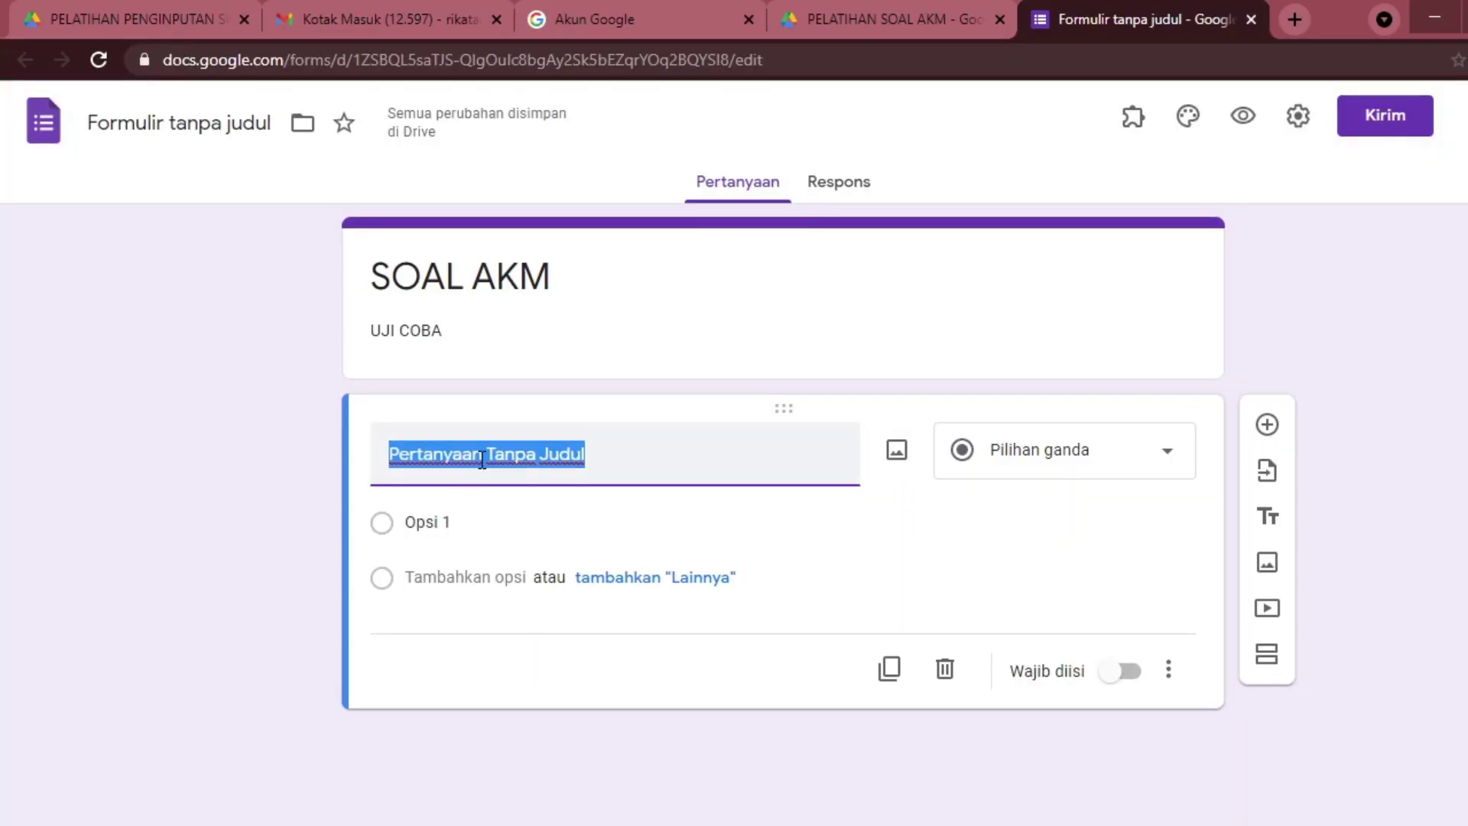
key("ctrl+v")
Copy the five answer choices of section "a. PG" from the Word document into the first question's options, replacing Opsi 1.
scroll(491, 550, "down", 5)
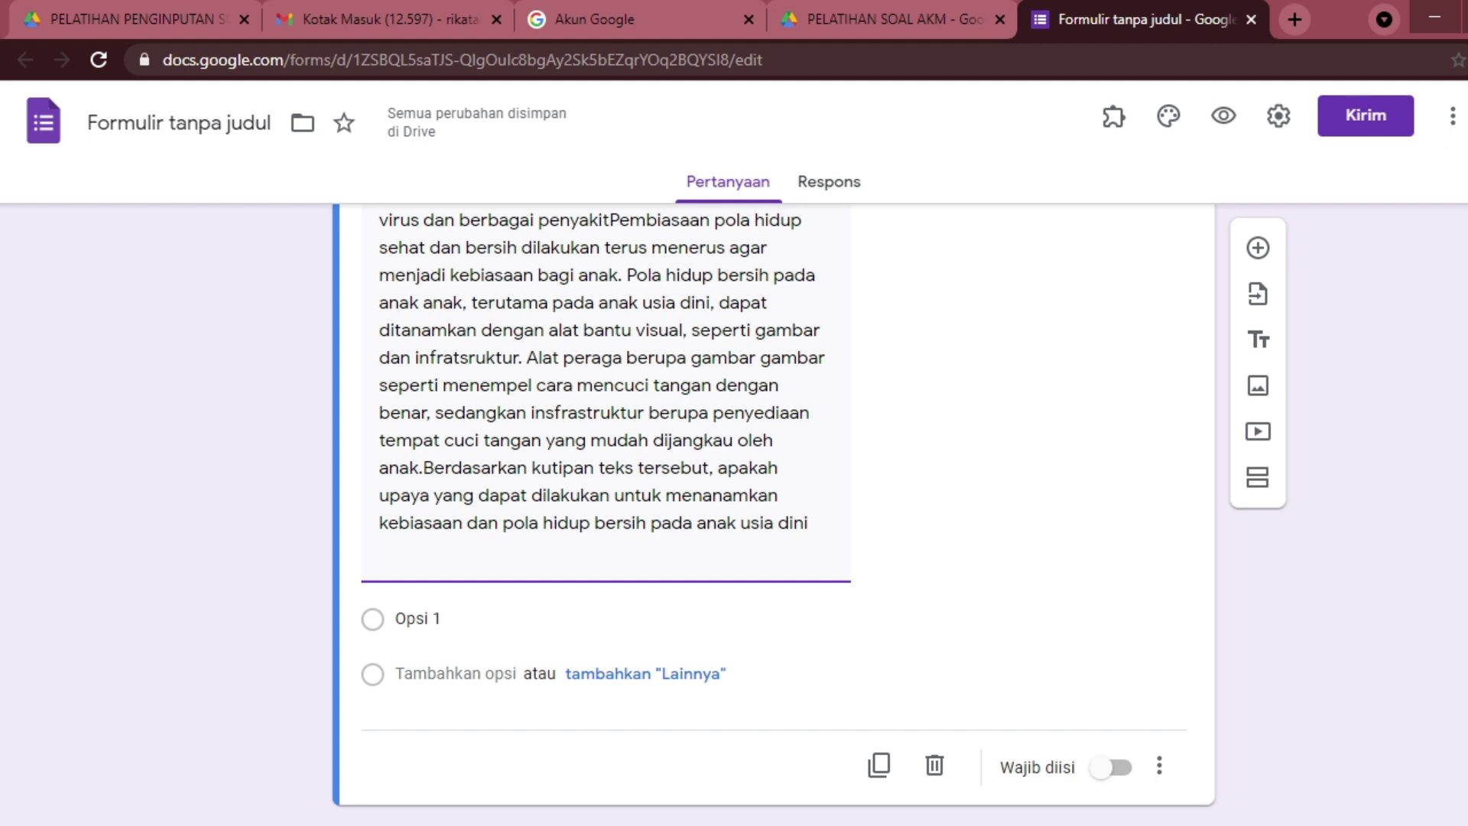
left_click(310, 802)
scroll(392, 639, "down", 1)
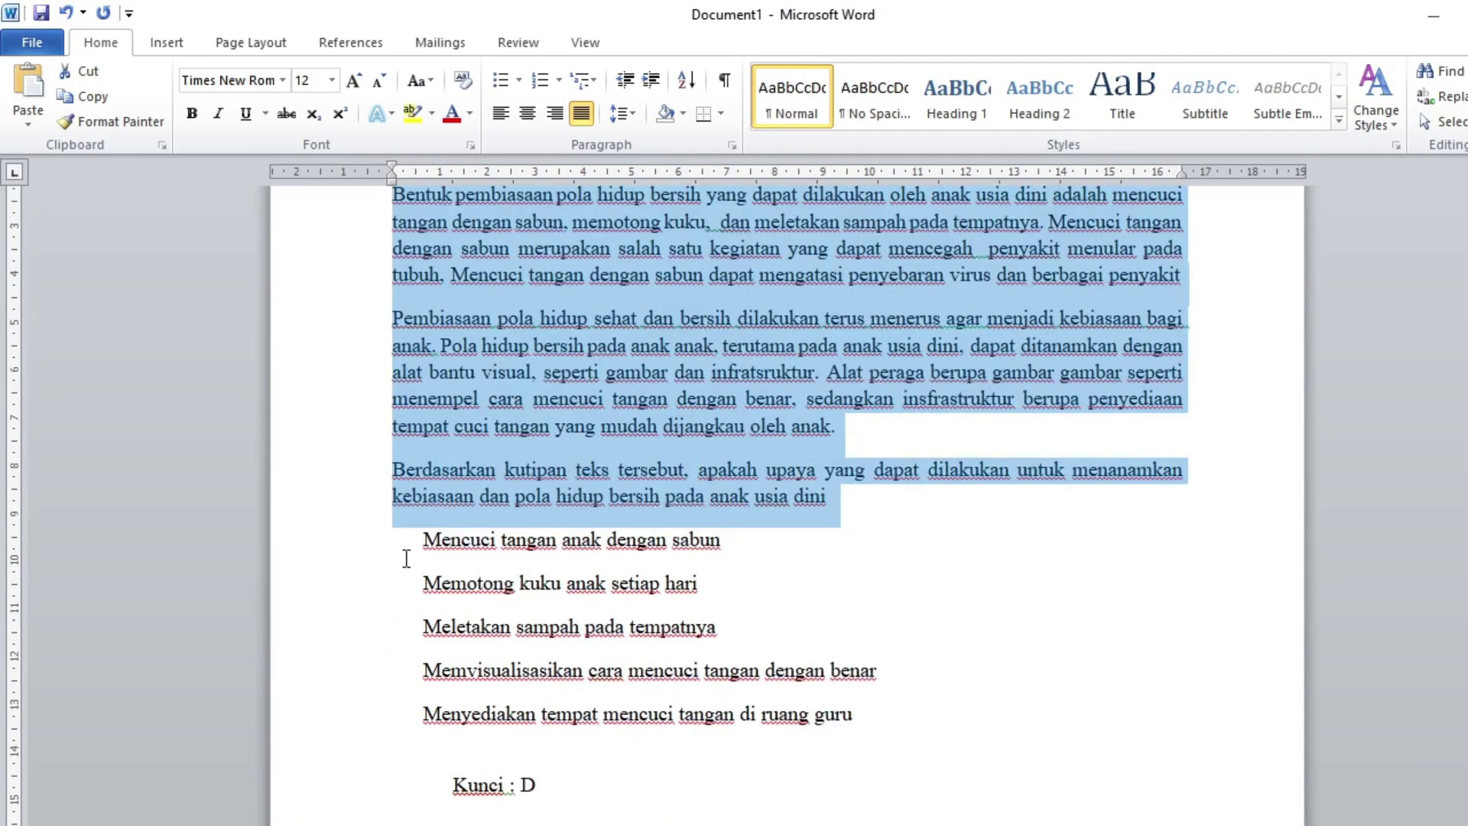
left_click_drag(423, 543, 826, 745)
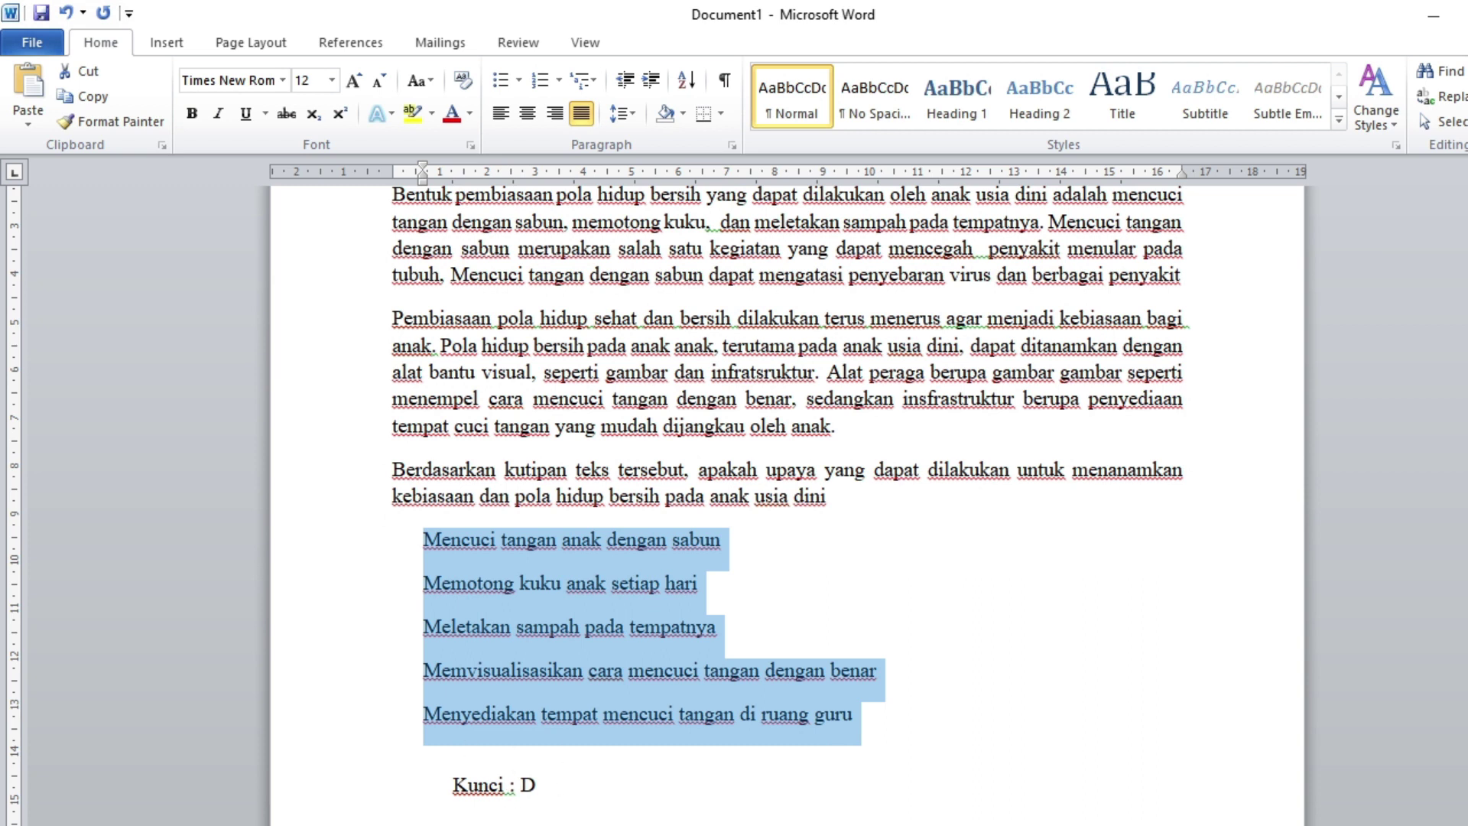
key("alt+Tab")
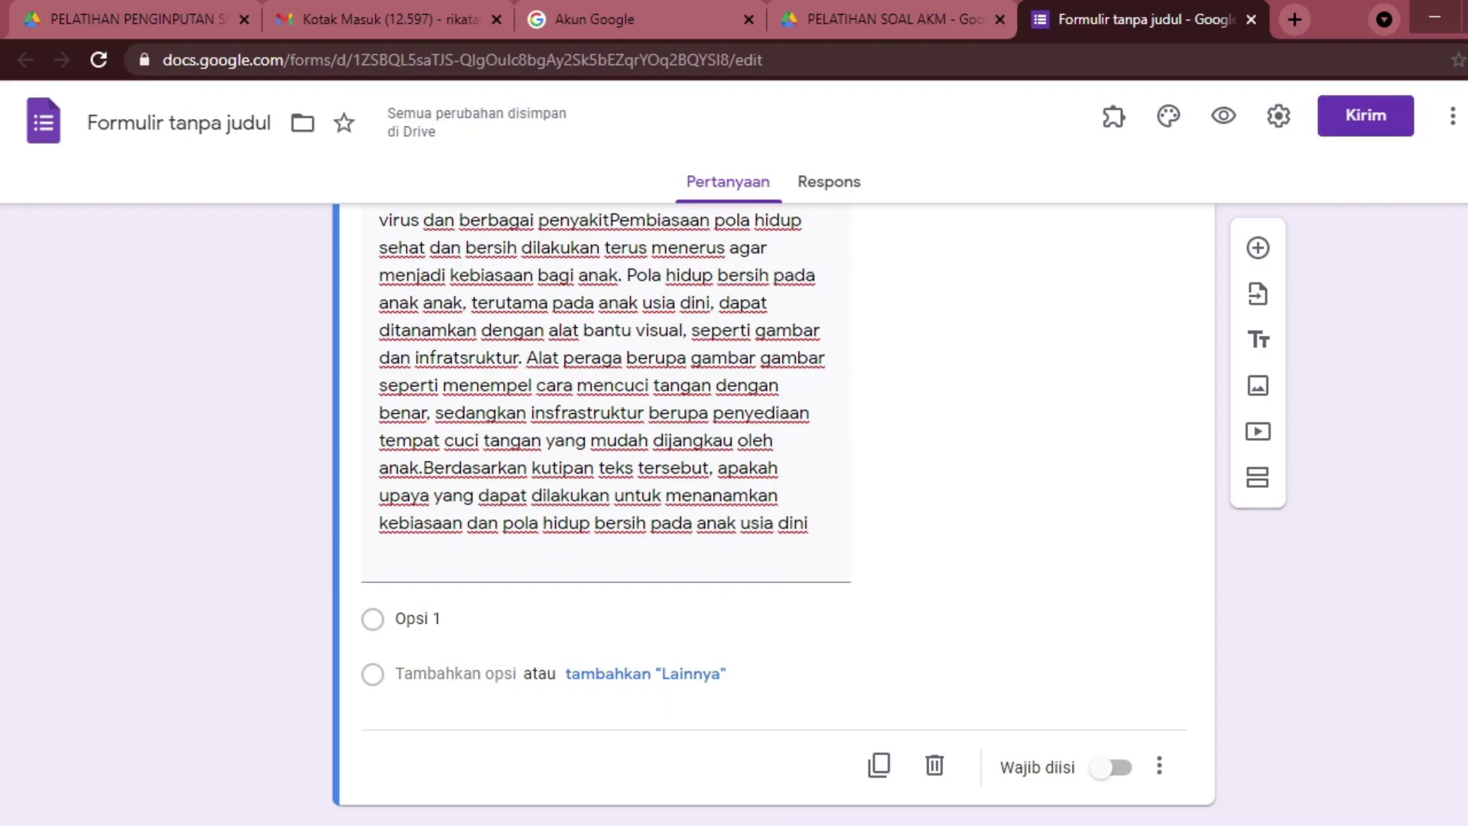
left_click(424, 626)
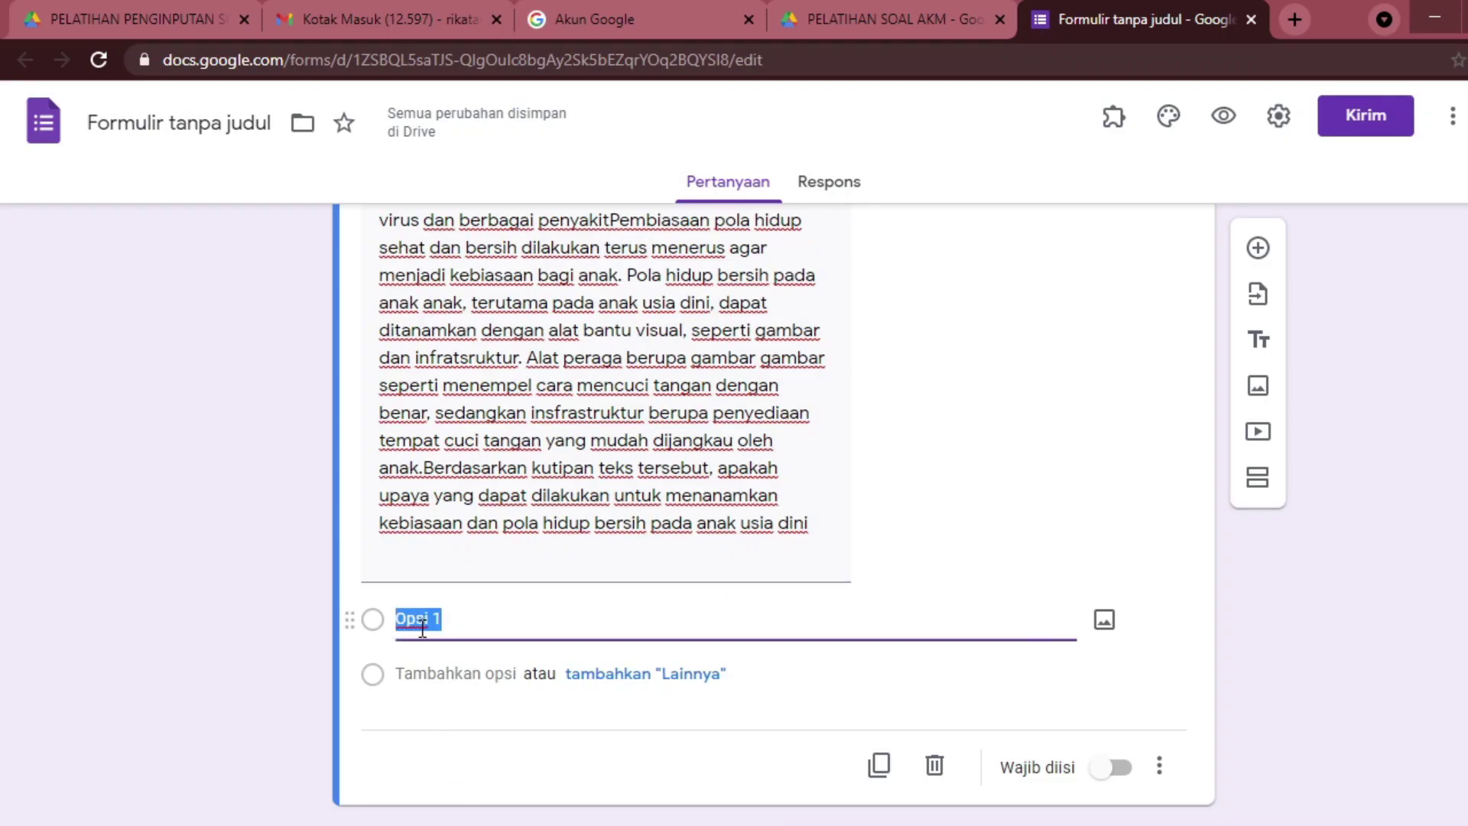
key("ctrl+v")
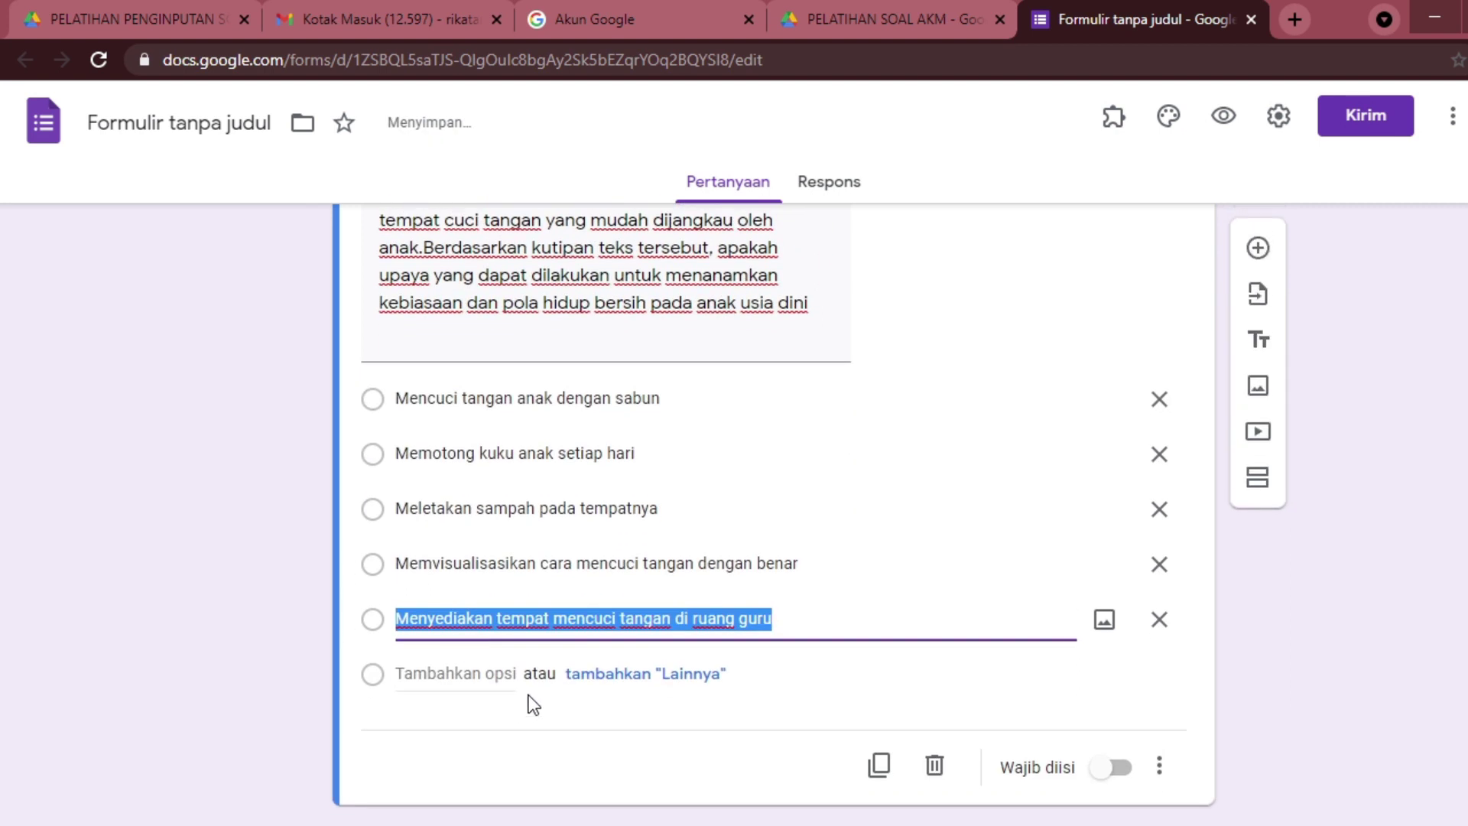
Make the form a quiz, stop respondents from seeing Pertanyaan tak terjawab and Jawaban yang benar, and save the settings.
scroll(692, 686, "up", 3)
scroll(692, 687, "up", 5)
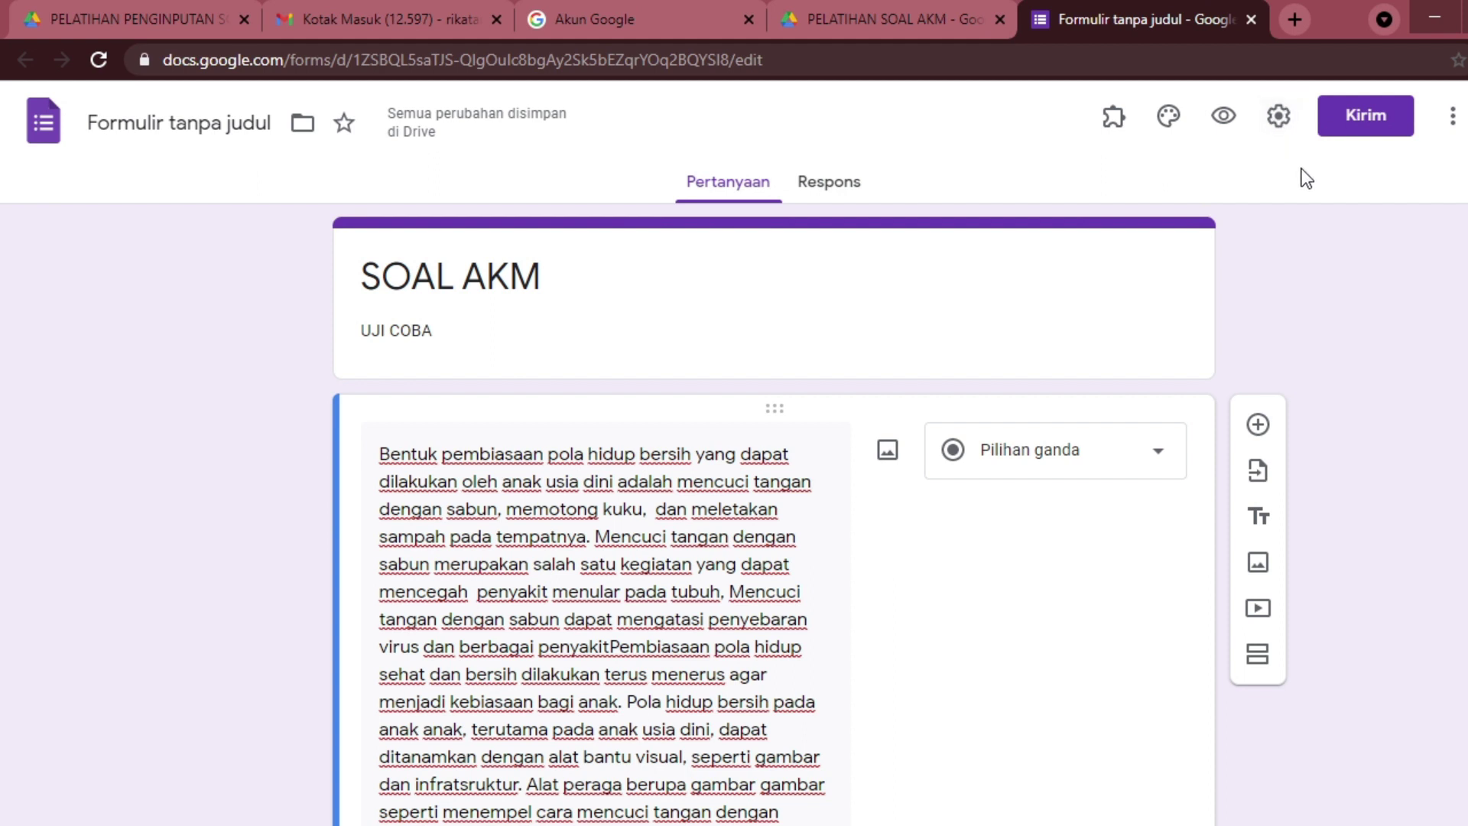
left_click(1284, 115)
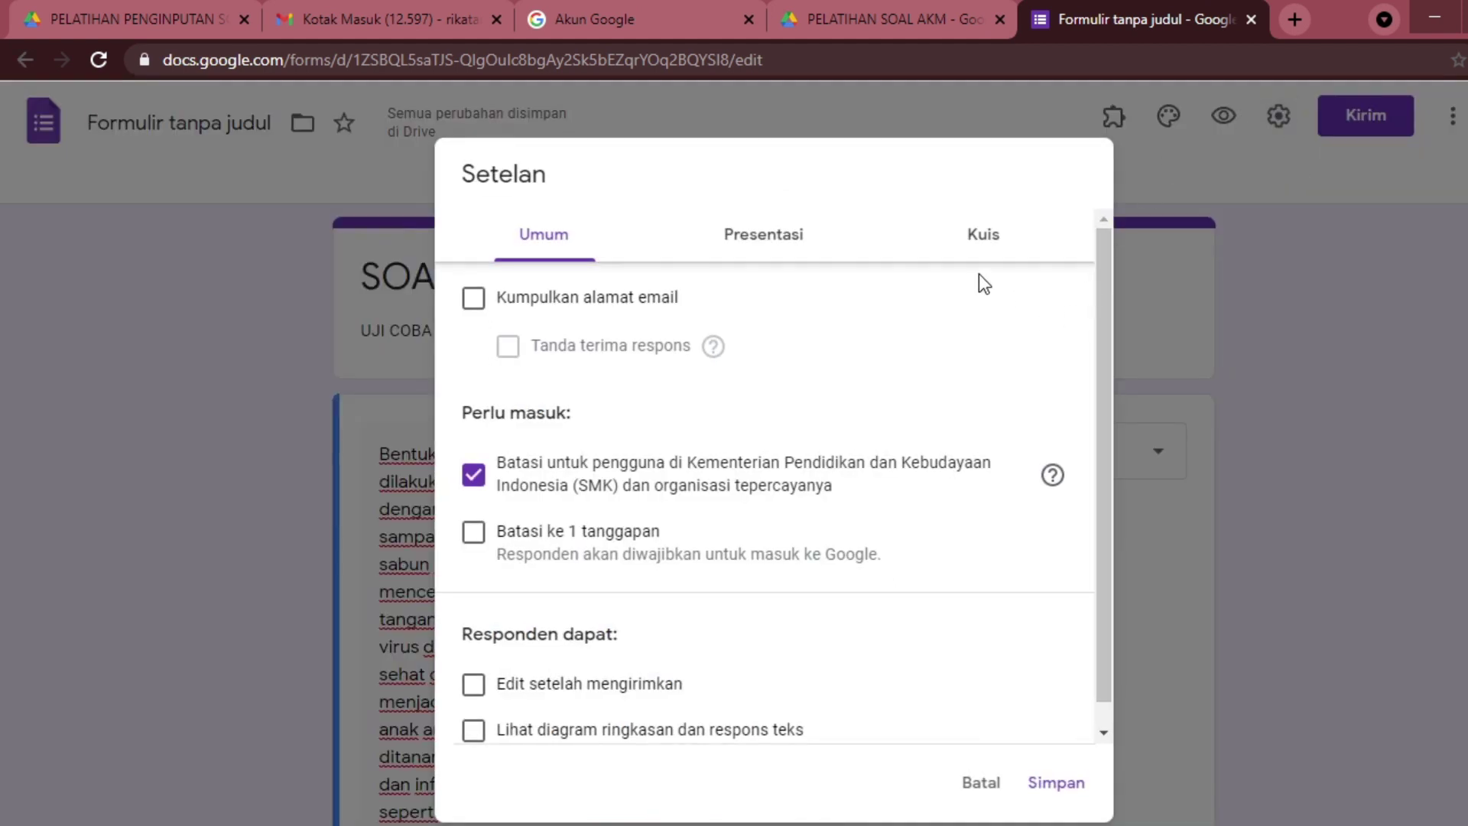
left_click(984, 241)
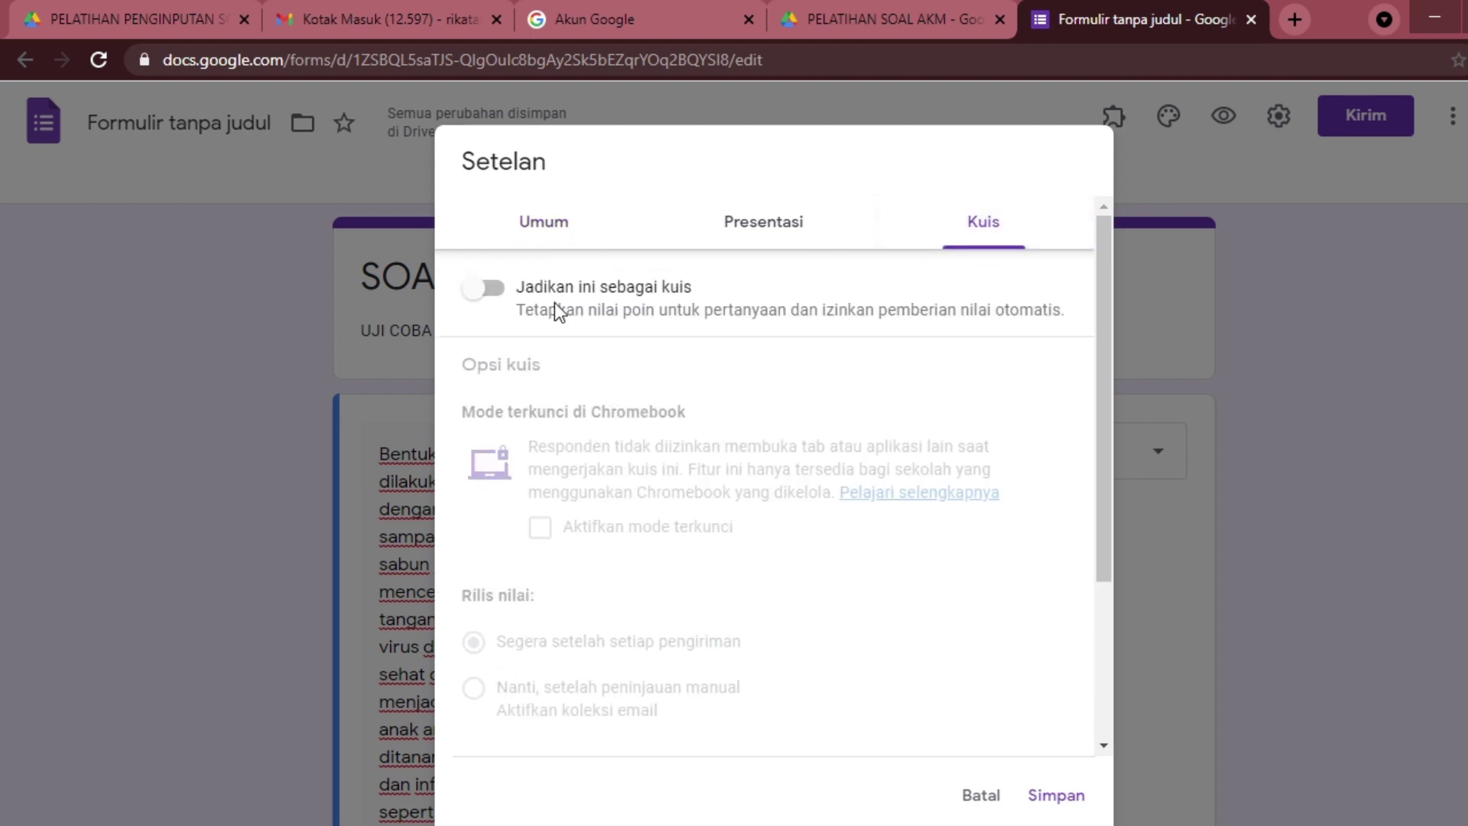
left_click(485, 289)
scroll(612, 451, "down", 3)
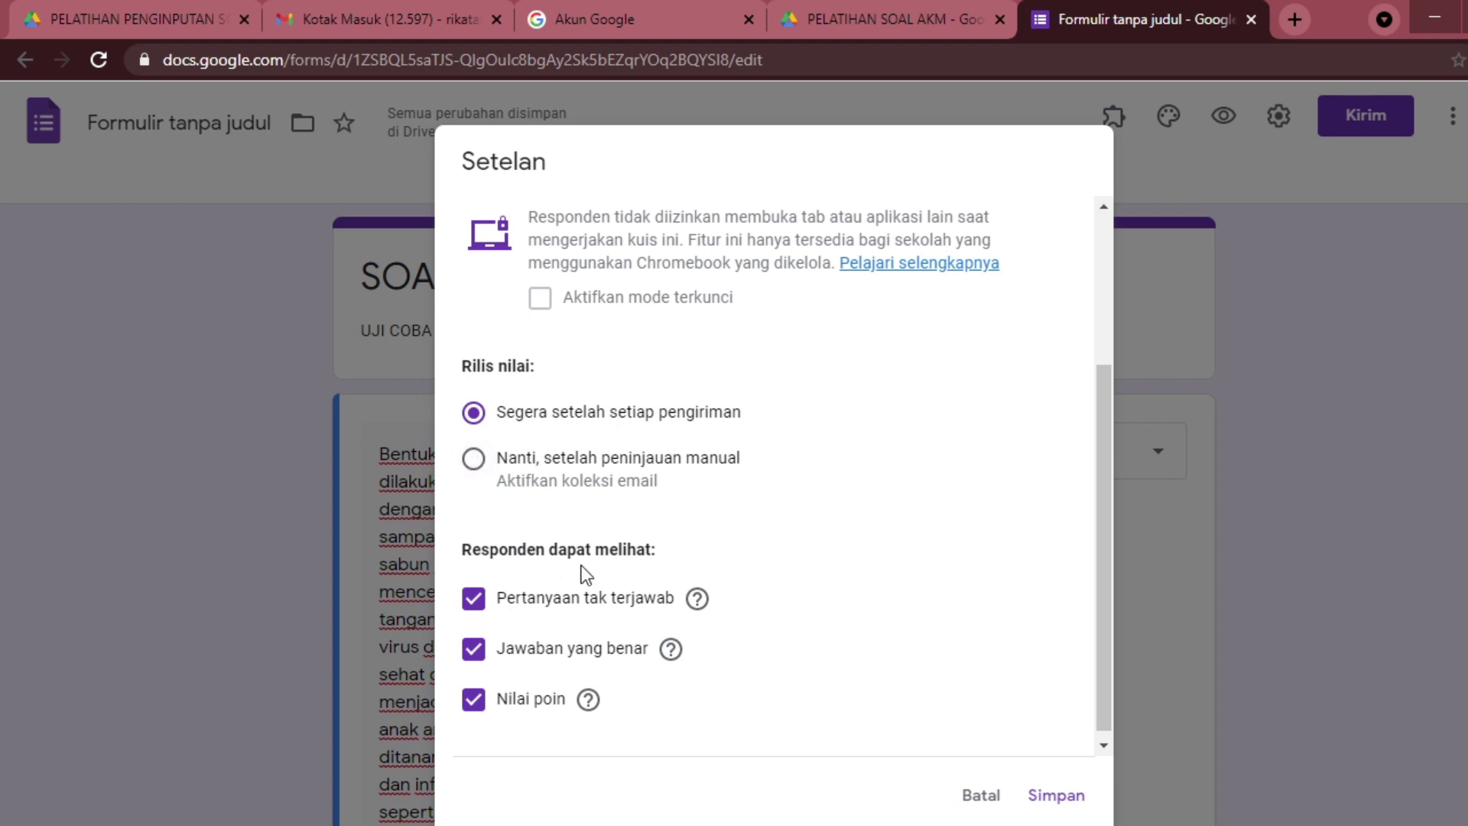
left_click(472, 601)
left_click(474, 650)
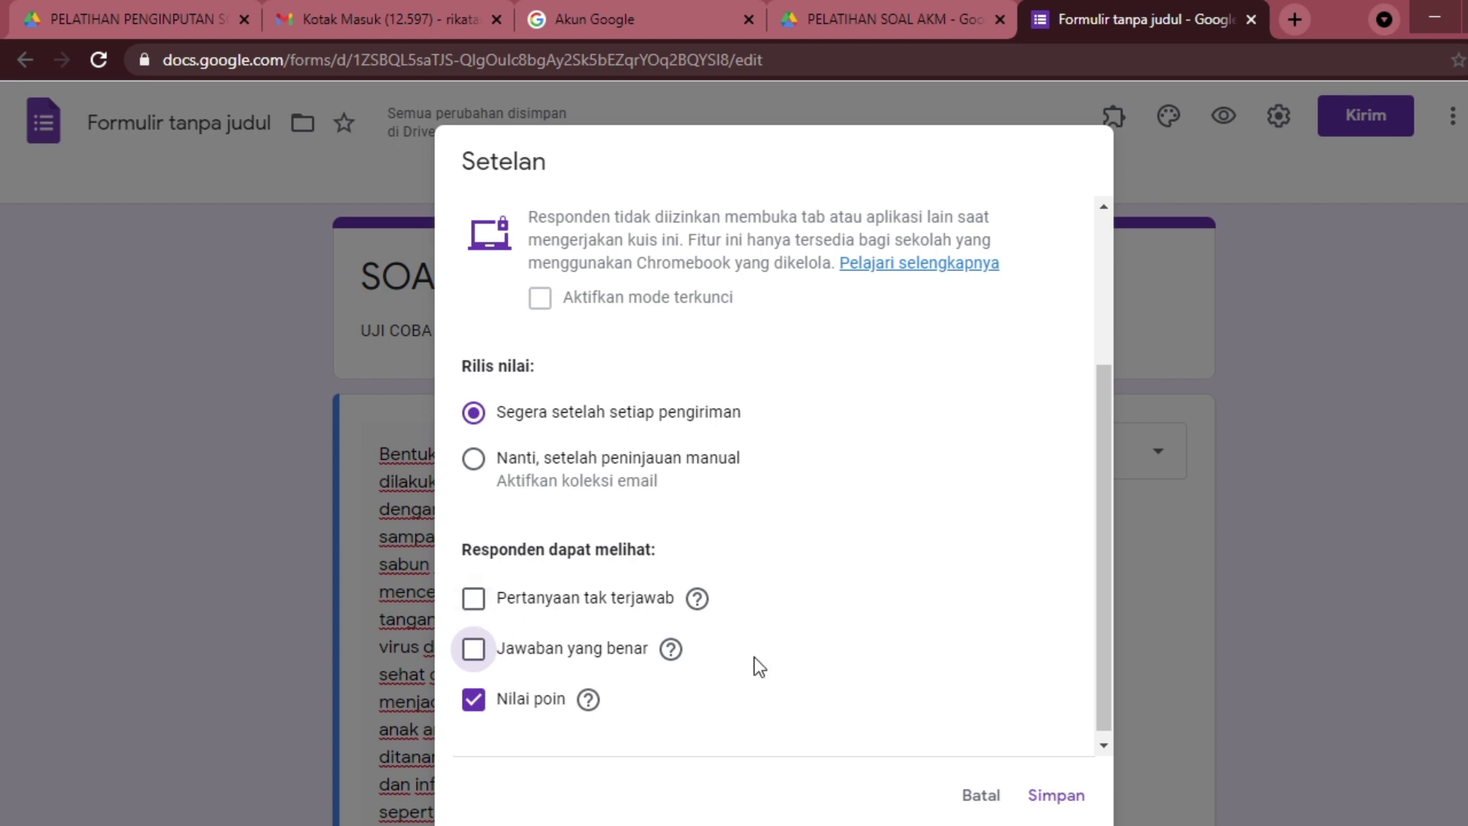
left_click(1056, 797)
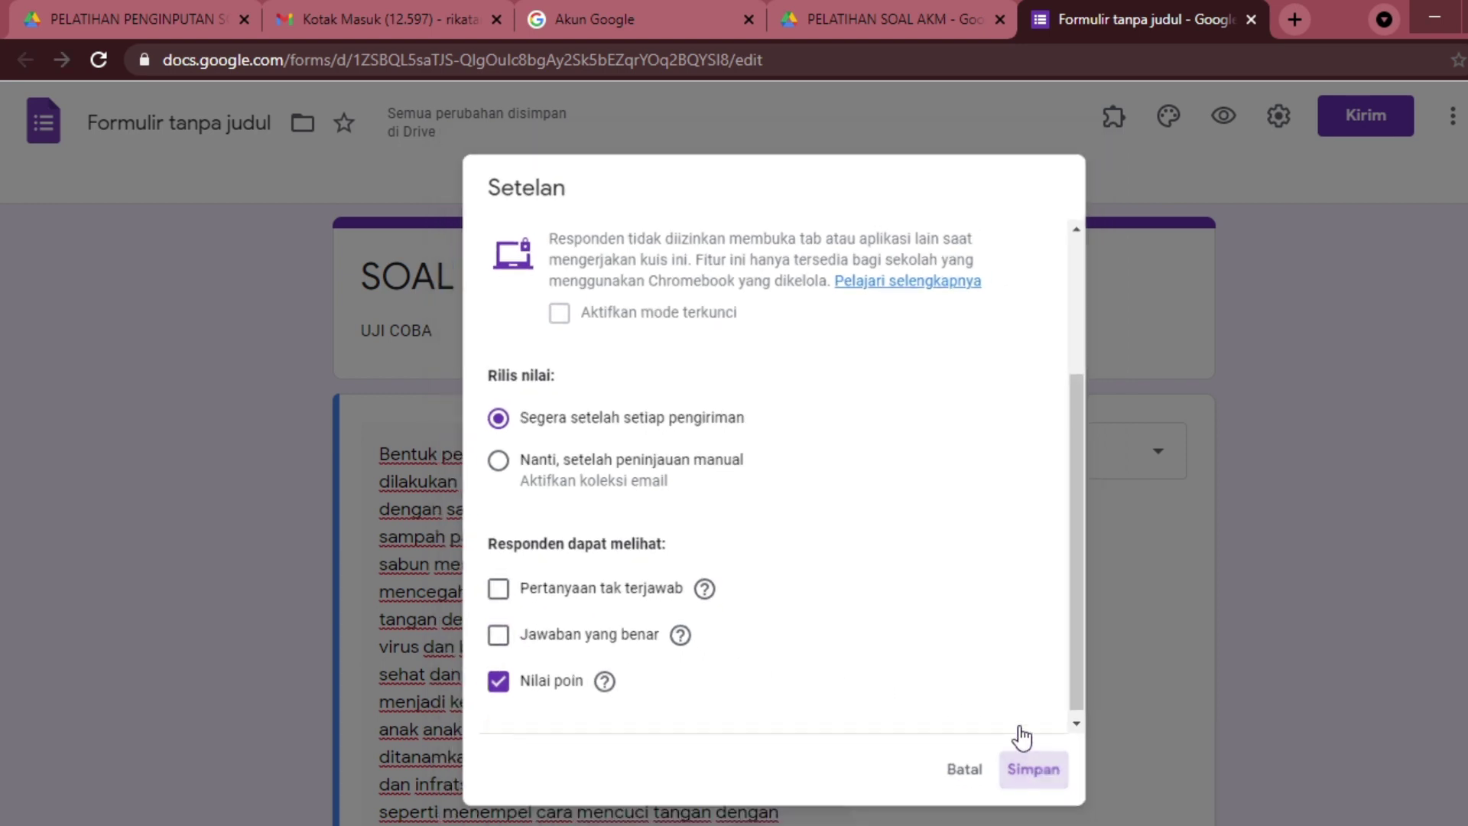
In the first question's answer key, mark "Memvisualisasikan cara mencuci tangan dengan benar" as correct and set its score to 20 points.
scroll(955, 585, "down", 7)
scroll(887, 581, "down", 1)
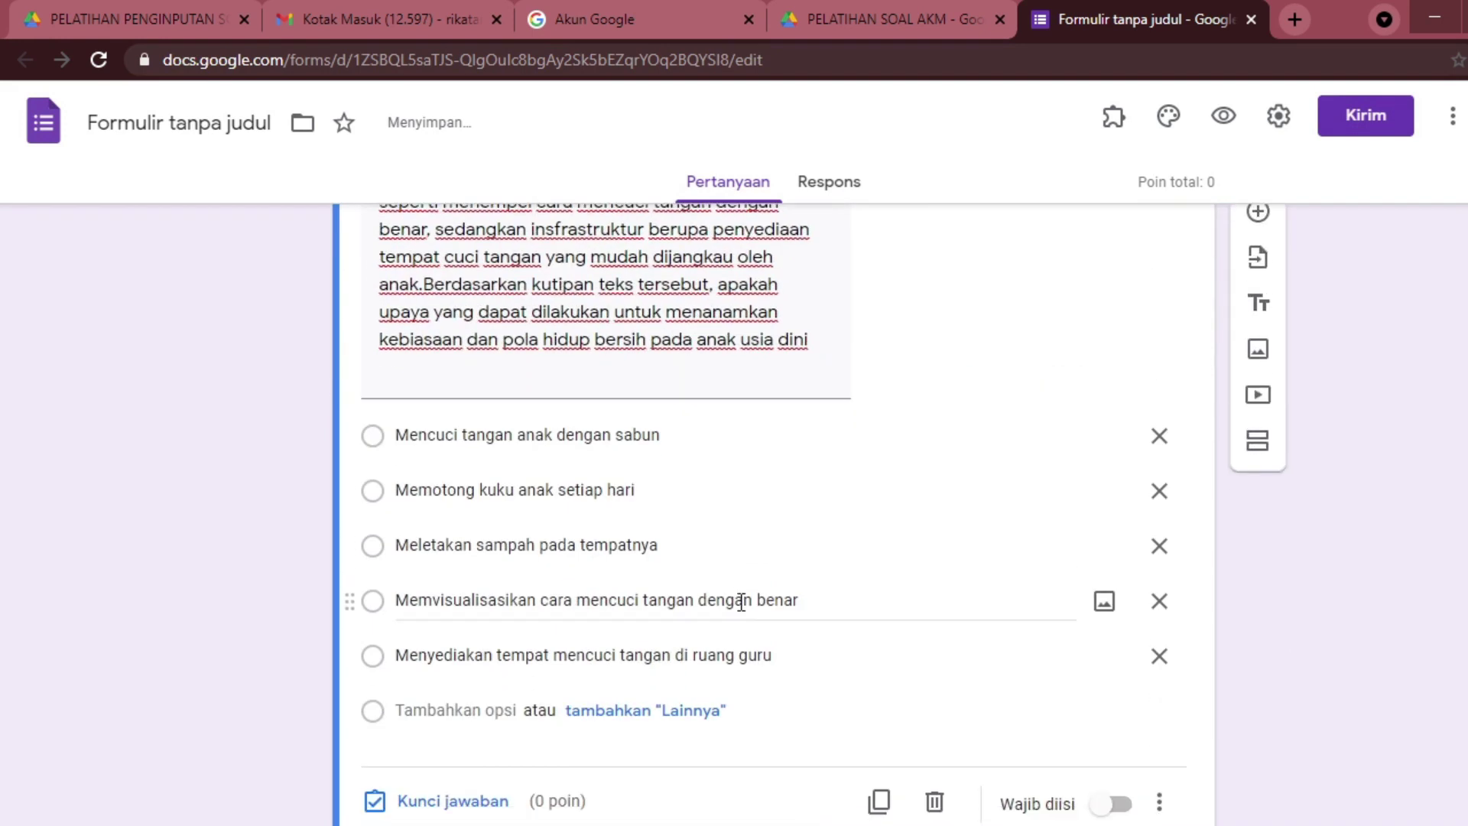
left_click(453, 764)
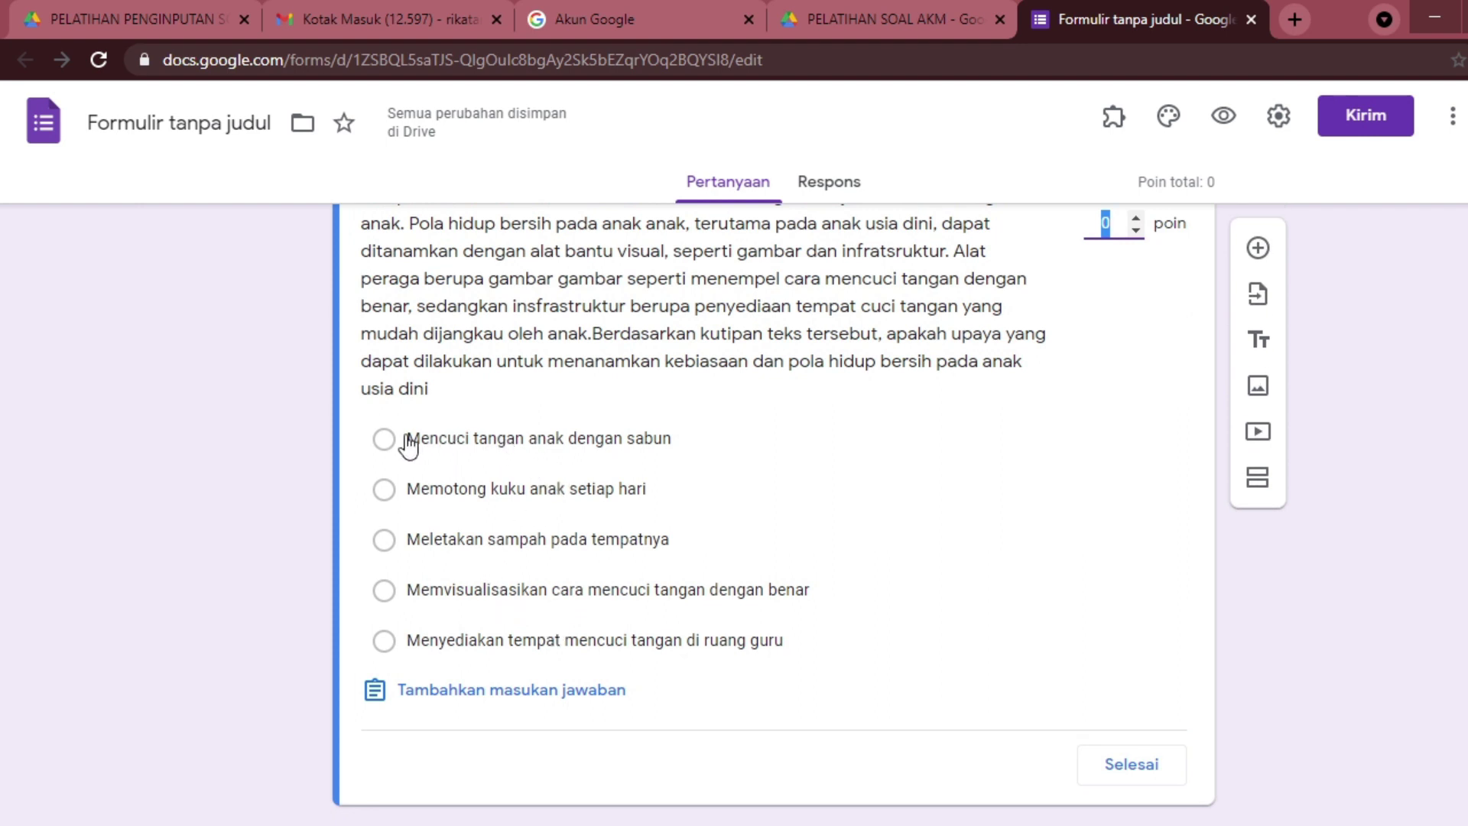
left_click(497, 595)
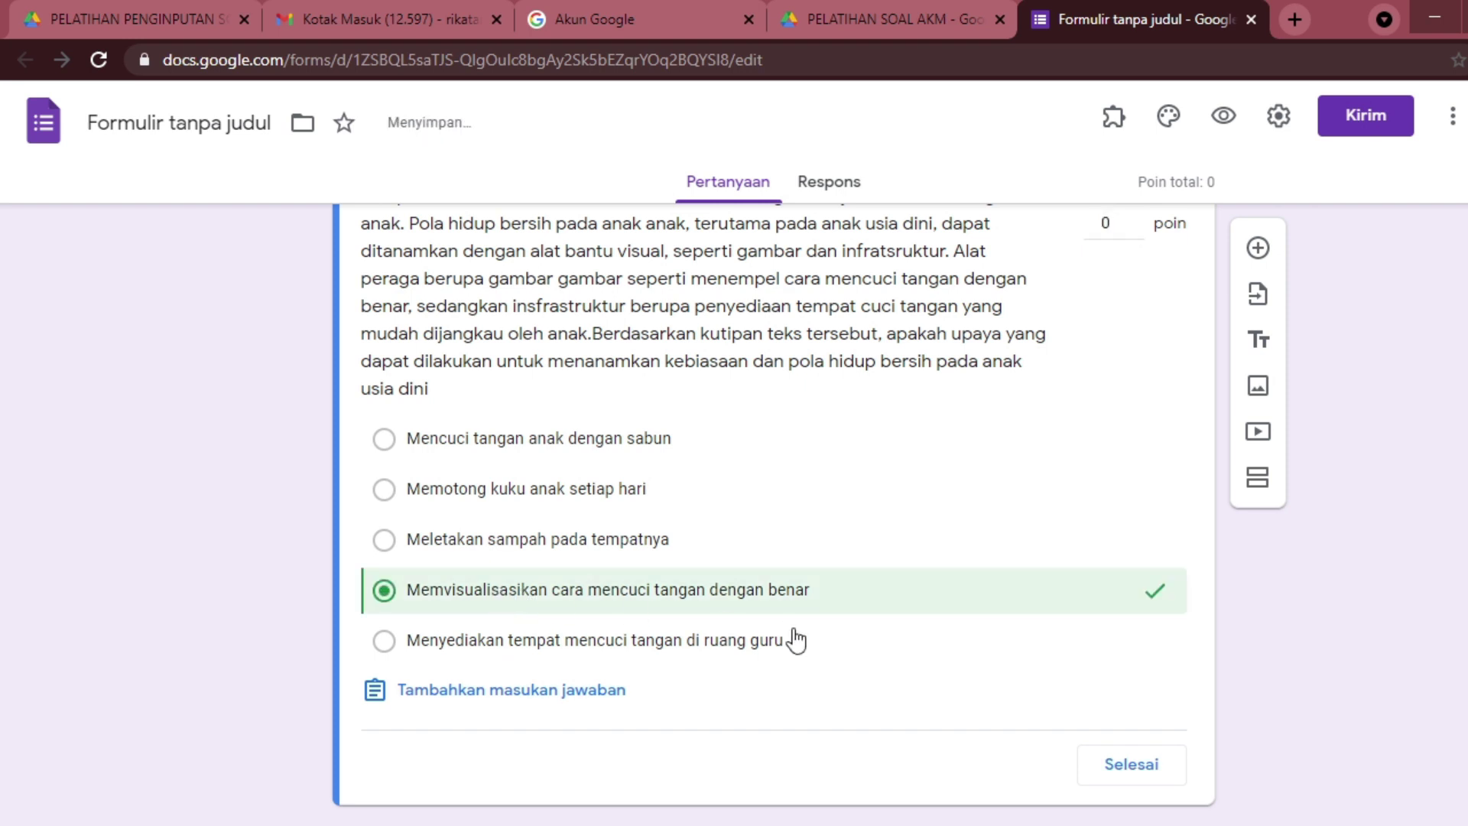
left_click(1124, 227)
double_click(1101, 224)
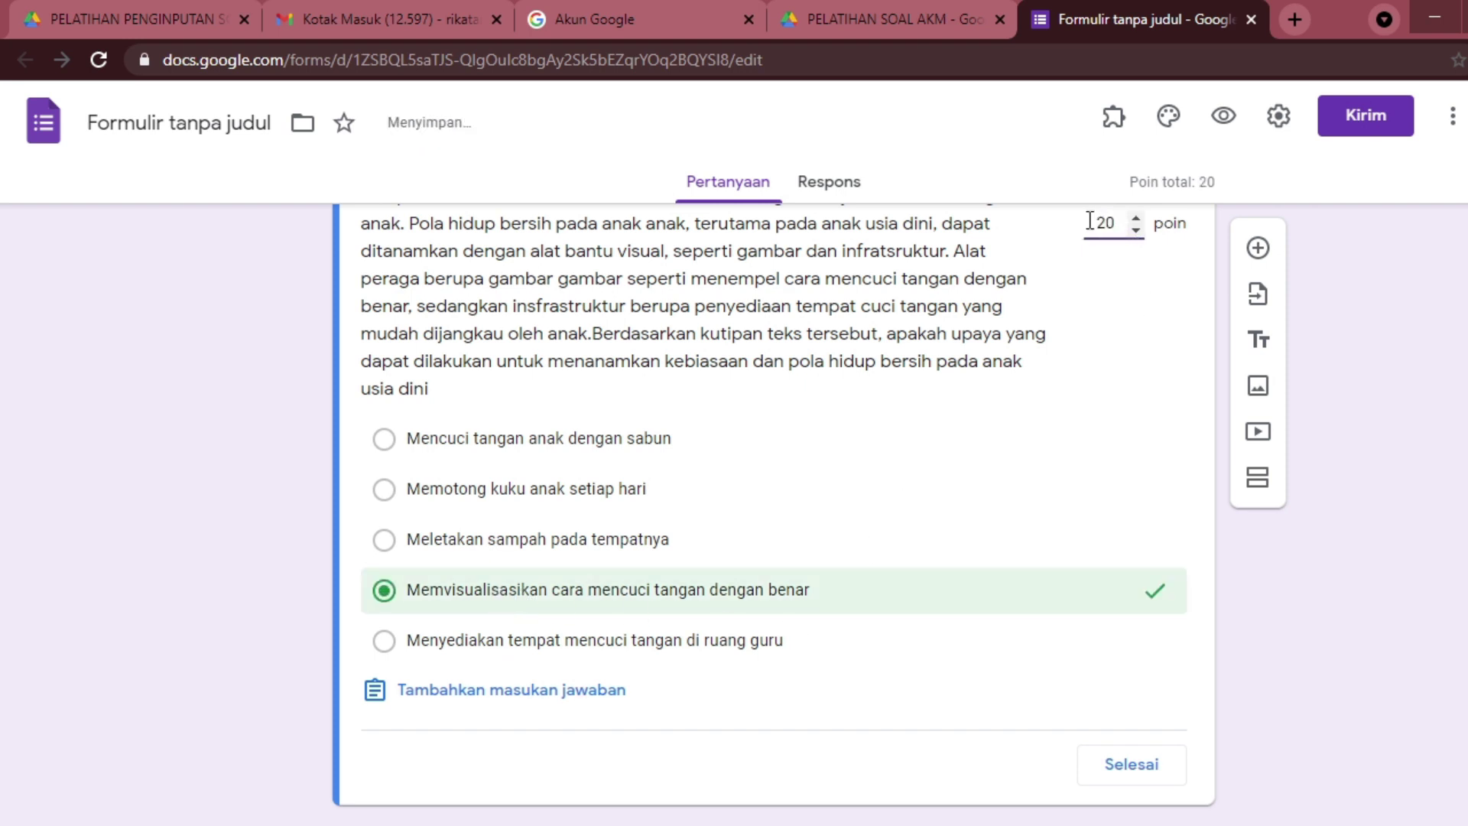
left_click(1132, 765)
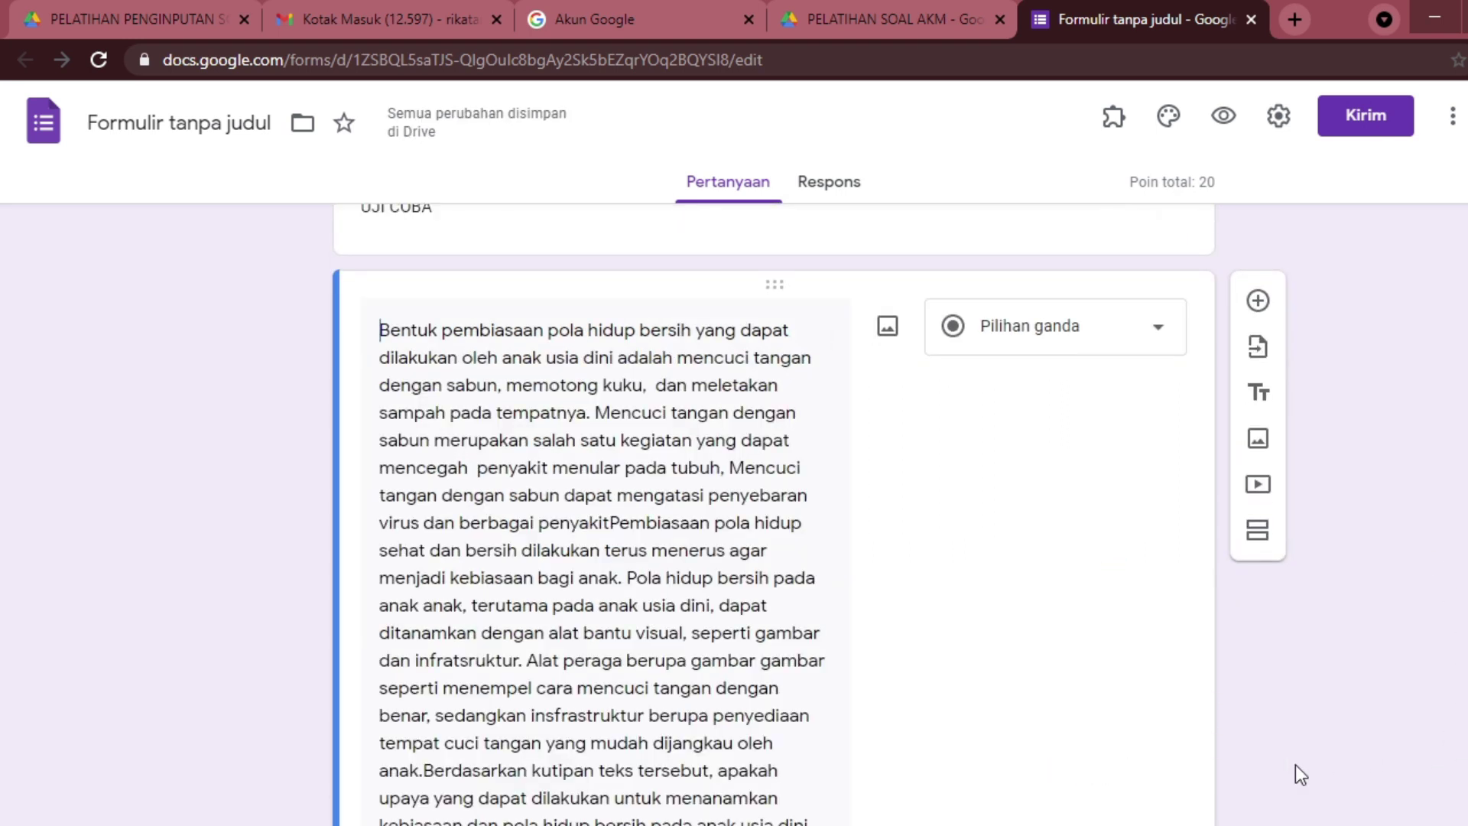
Add a new question below the first one.
scroll(1045, 727, "down", 5)
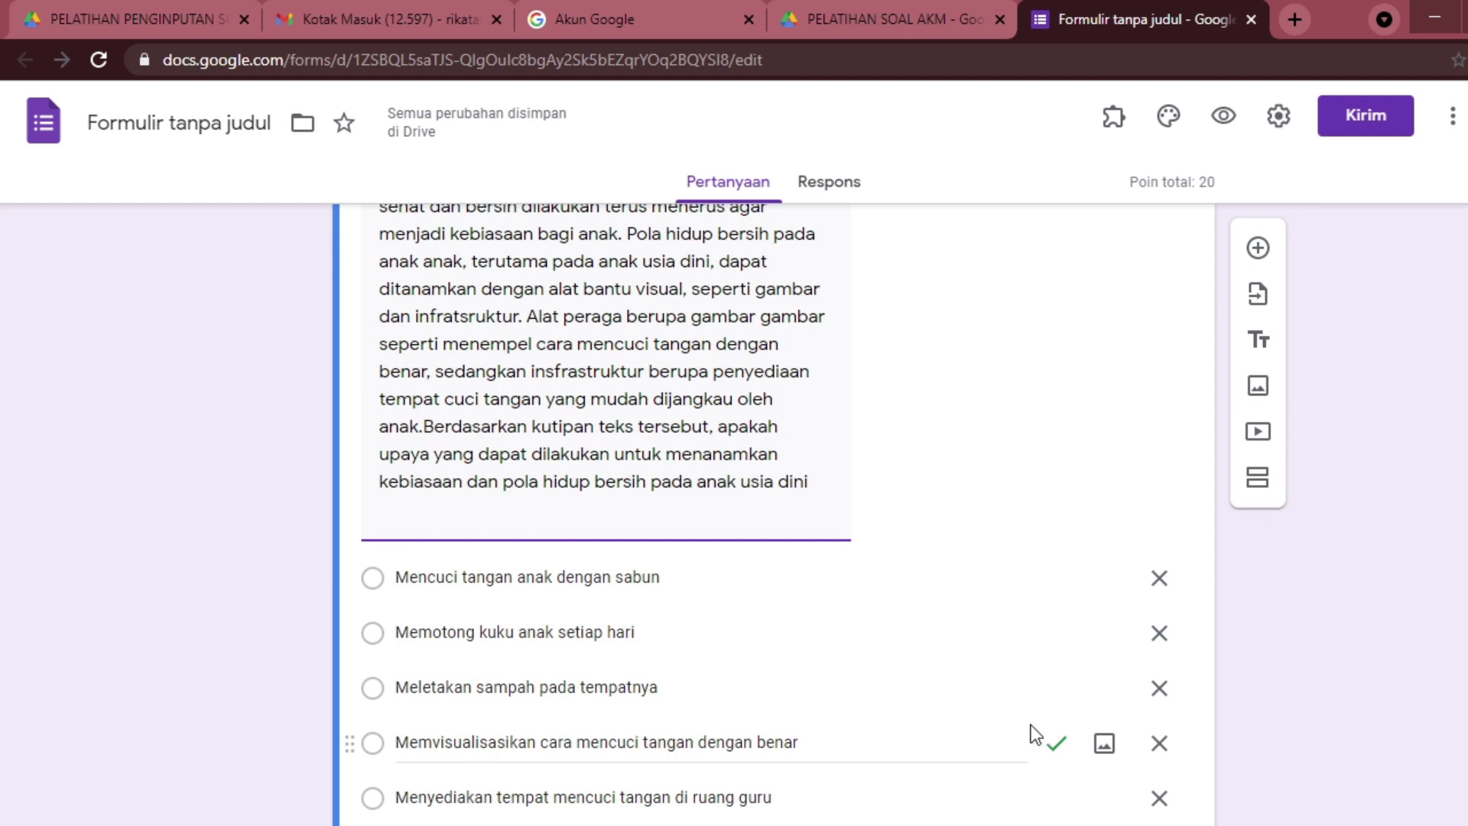
scroll(1029, 723, "down", 2)
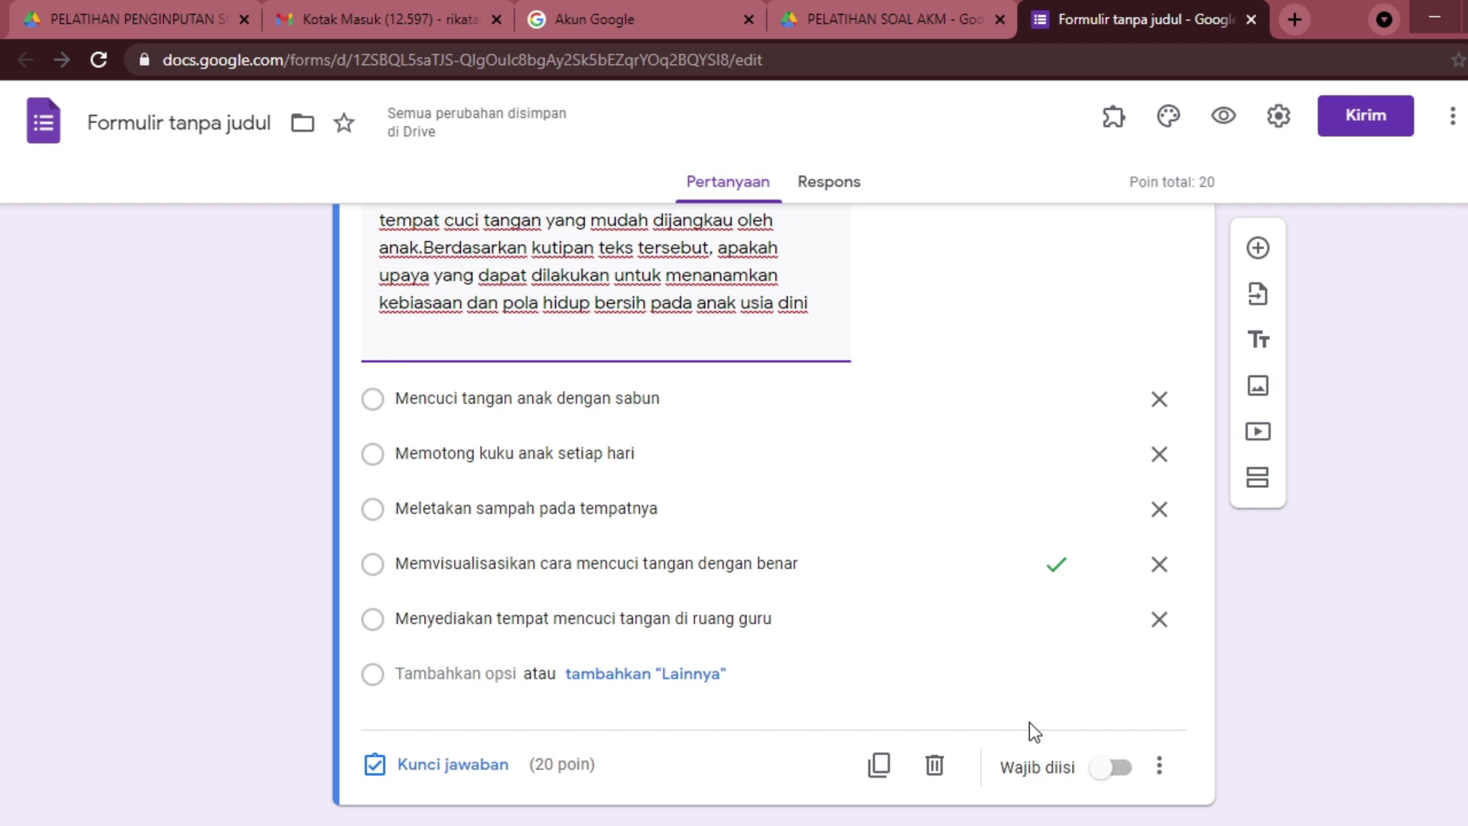
scroll(1031, 718, "up", 3)
left_click(1258, 248)
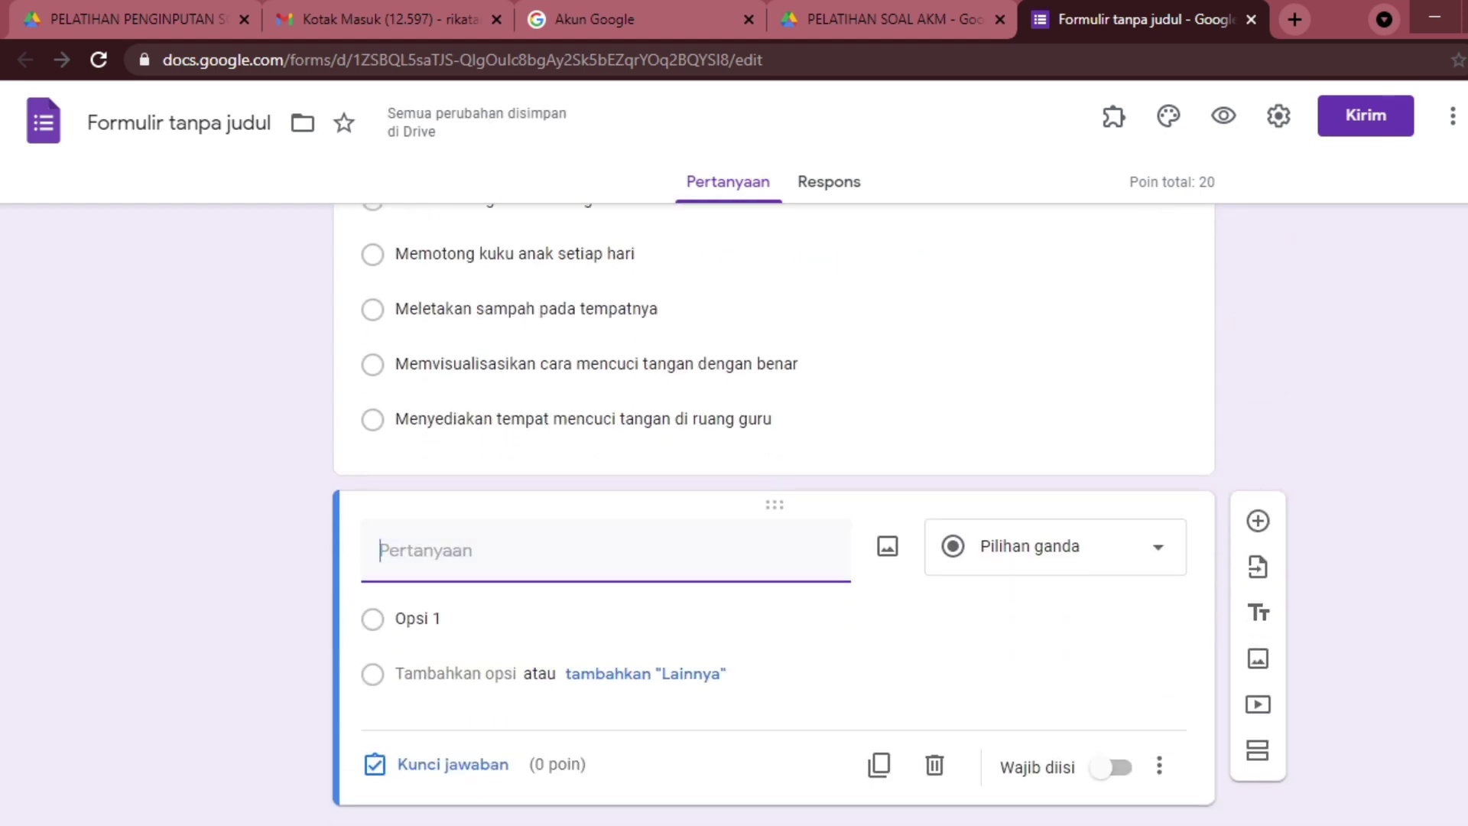
Fill the new question's text with the passage and question copied from section "b. PGK" of the Word document.
left_click(299, 792)
scroll(430, 646, "down", 8)
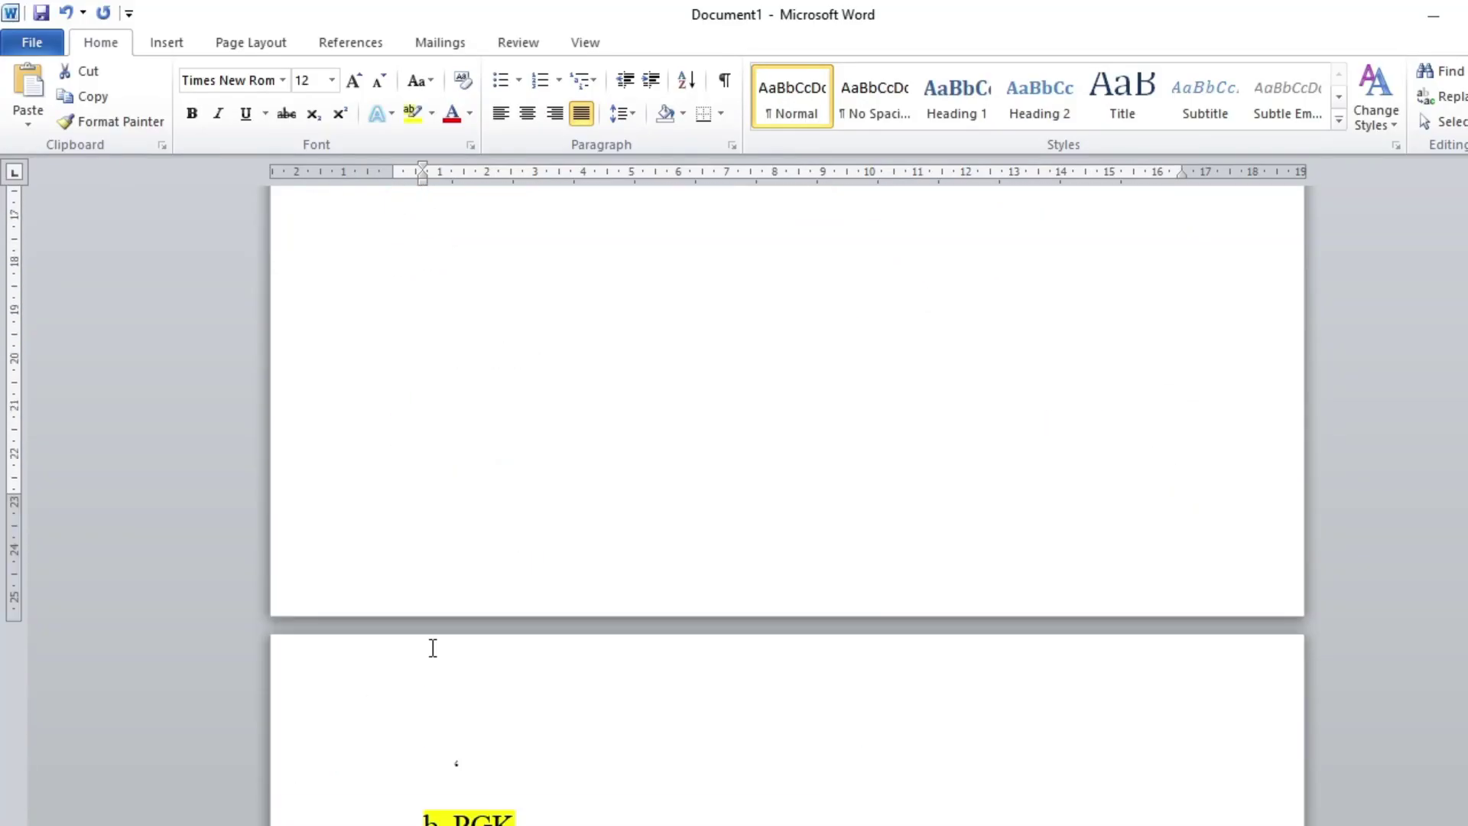
scroll(433, 648, "down", 8)
scroll(408, 455, "down", 1)
left_click_drag(392, 336, 718, 679)
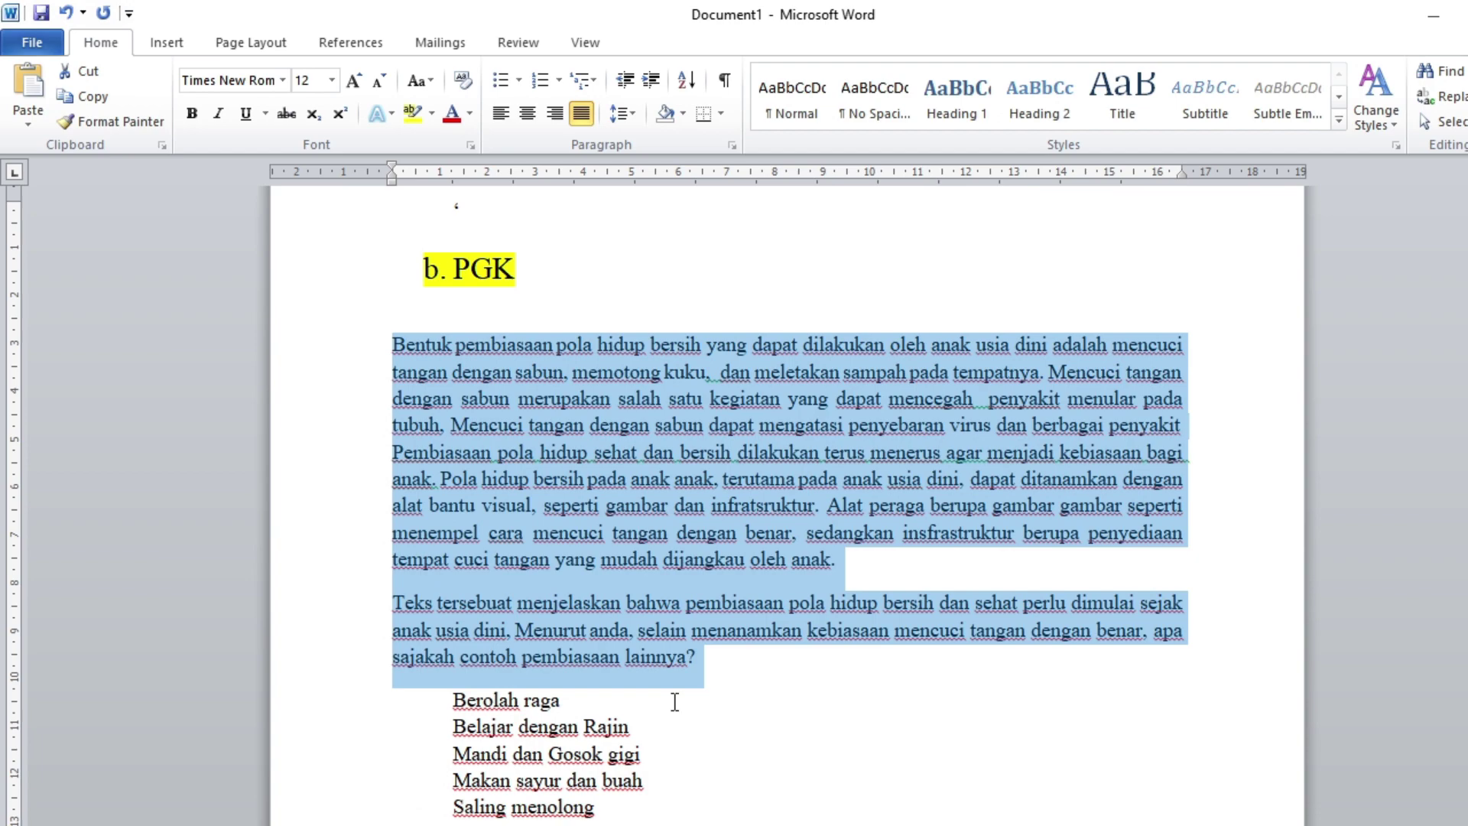
key("alt+Tab")
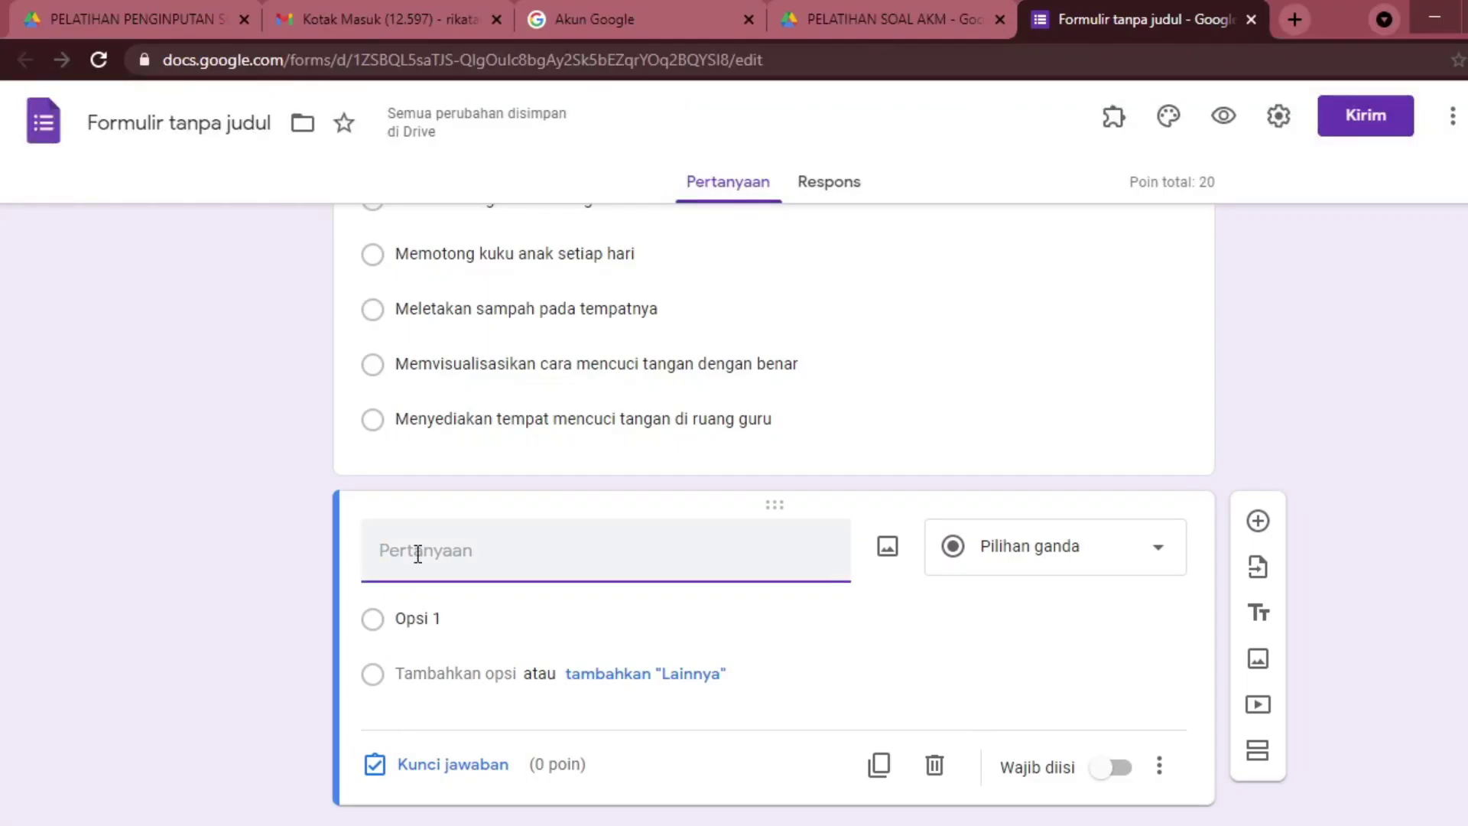
key("ctrl+v")
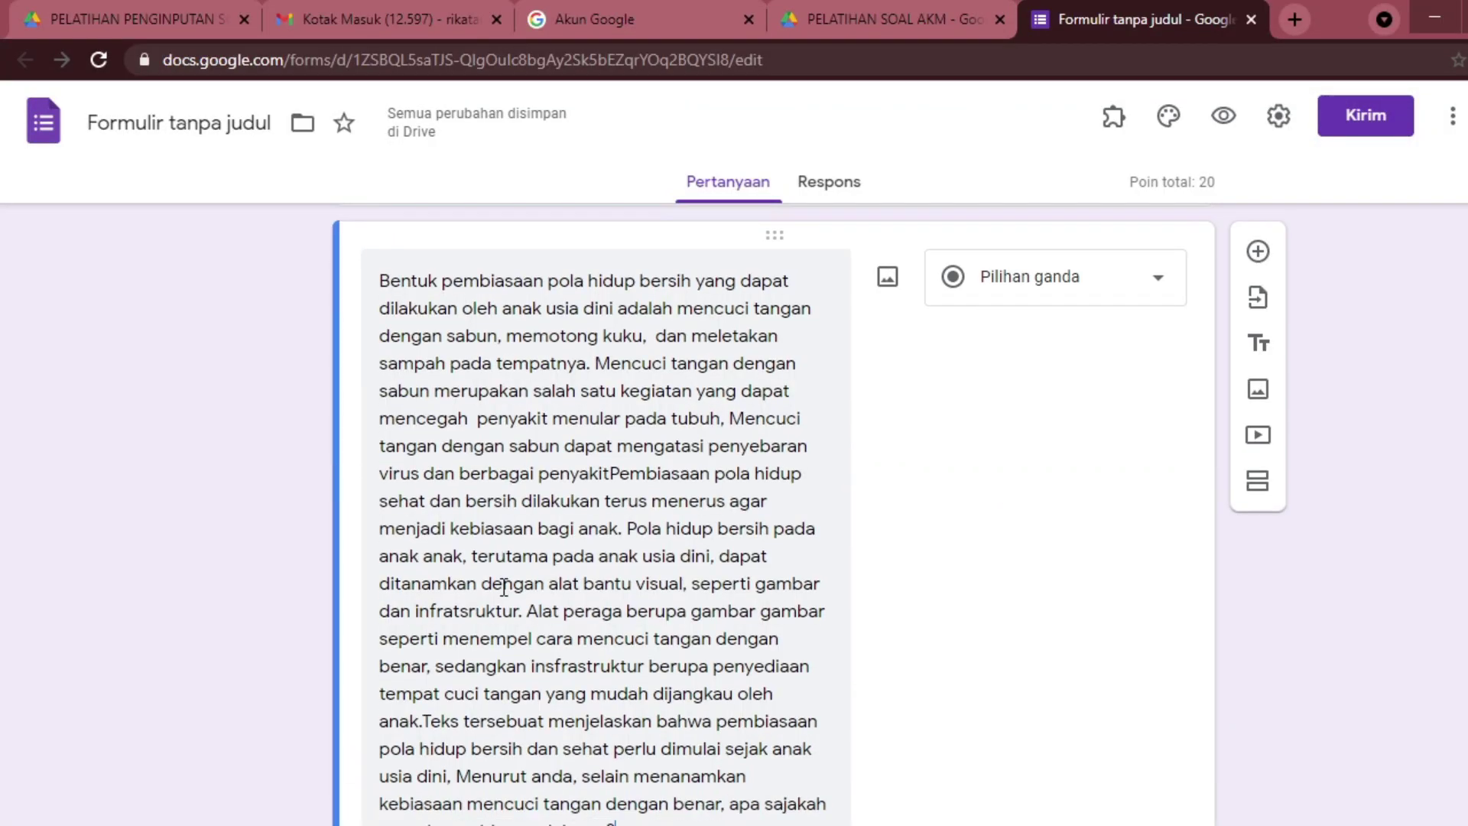
Change the second question's type to Kotak Centang.
scroll(430, 612, "up", 6)
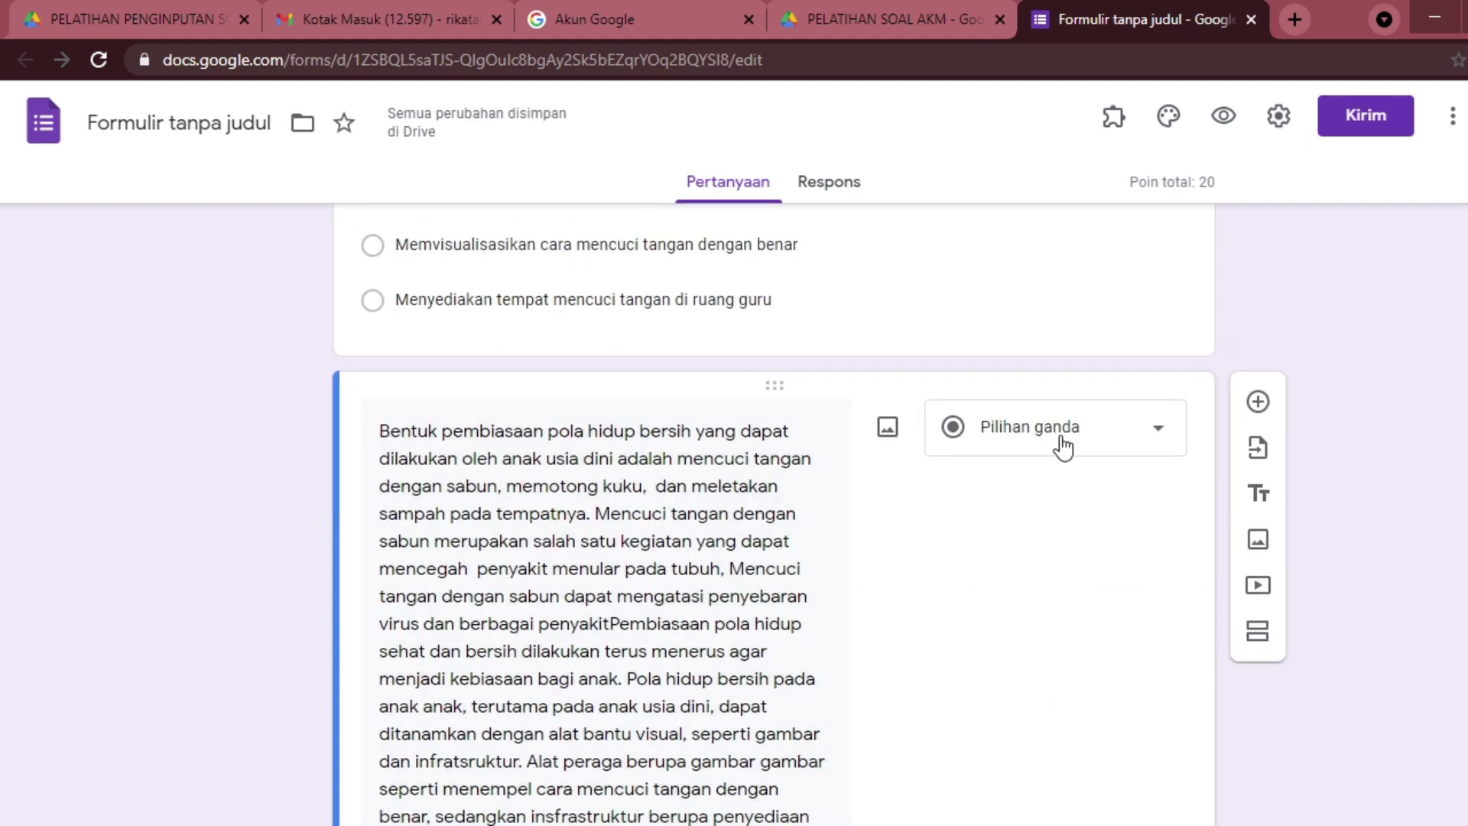
left_click(1004, 438)
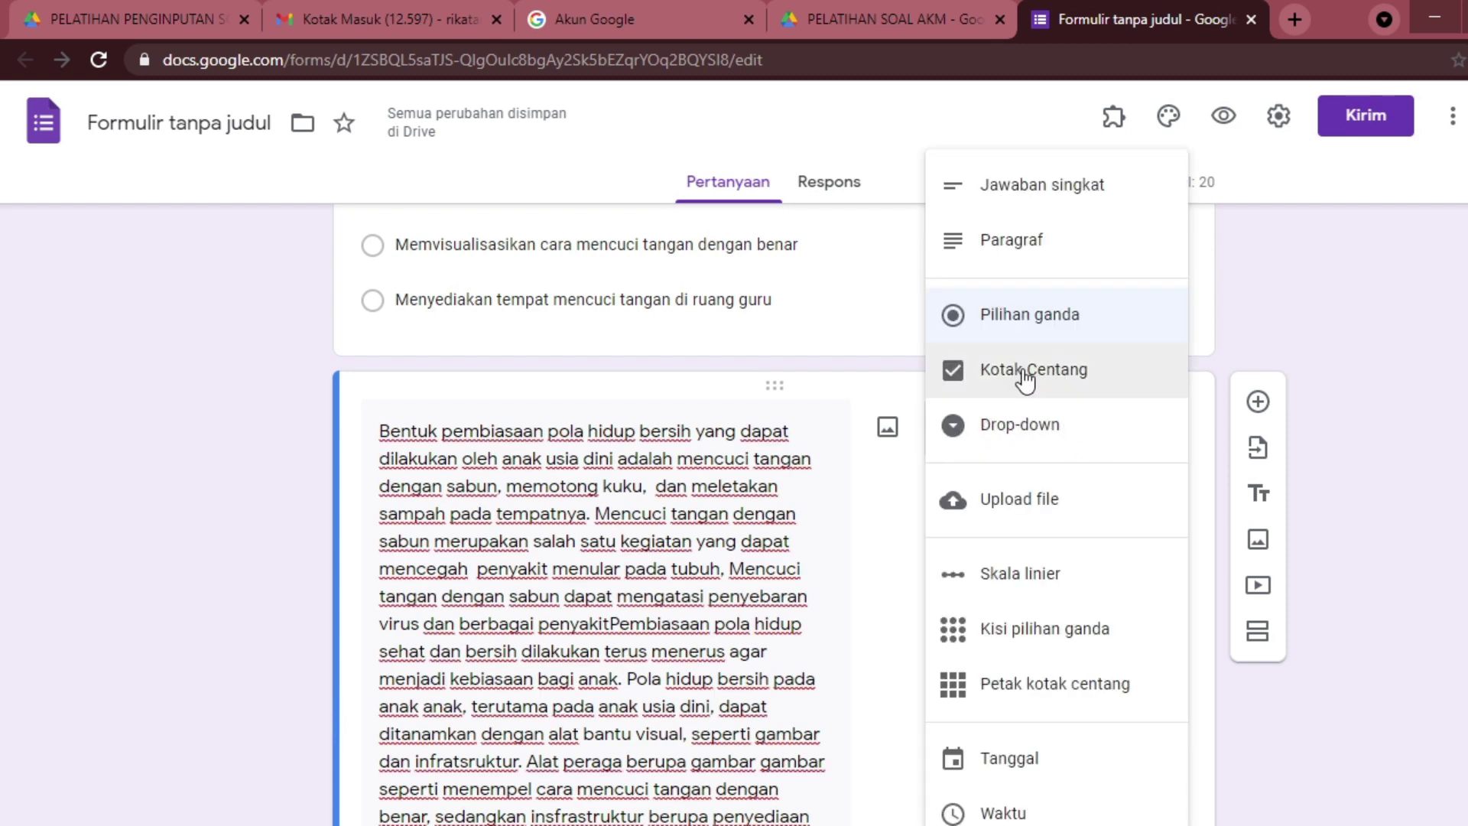
left_click(1024, 374)
Copy the five choices from Berolah raga to Saling menolong in the Word document into the second question's options, replacing Opsi 1.
scroll(829, 726, "down", 6)
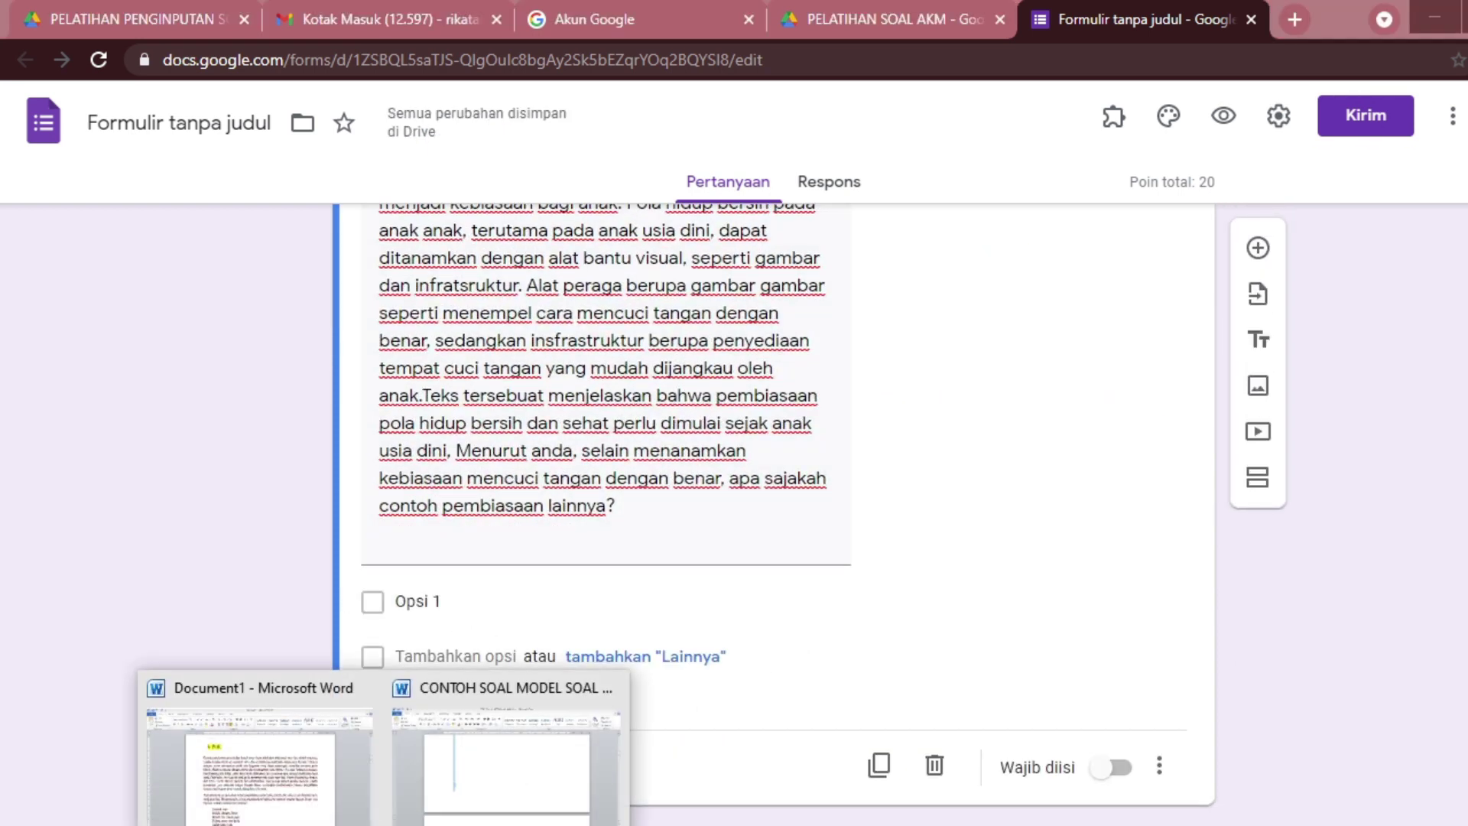
left_click(326, 721)
left_click_drag(455, 700, 667, 800)
key("ctrl+c")
scroll(715, 753, "down", 2)
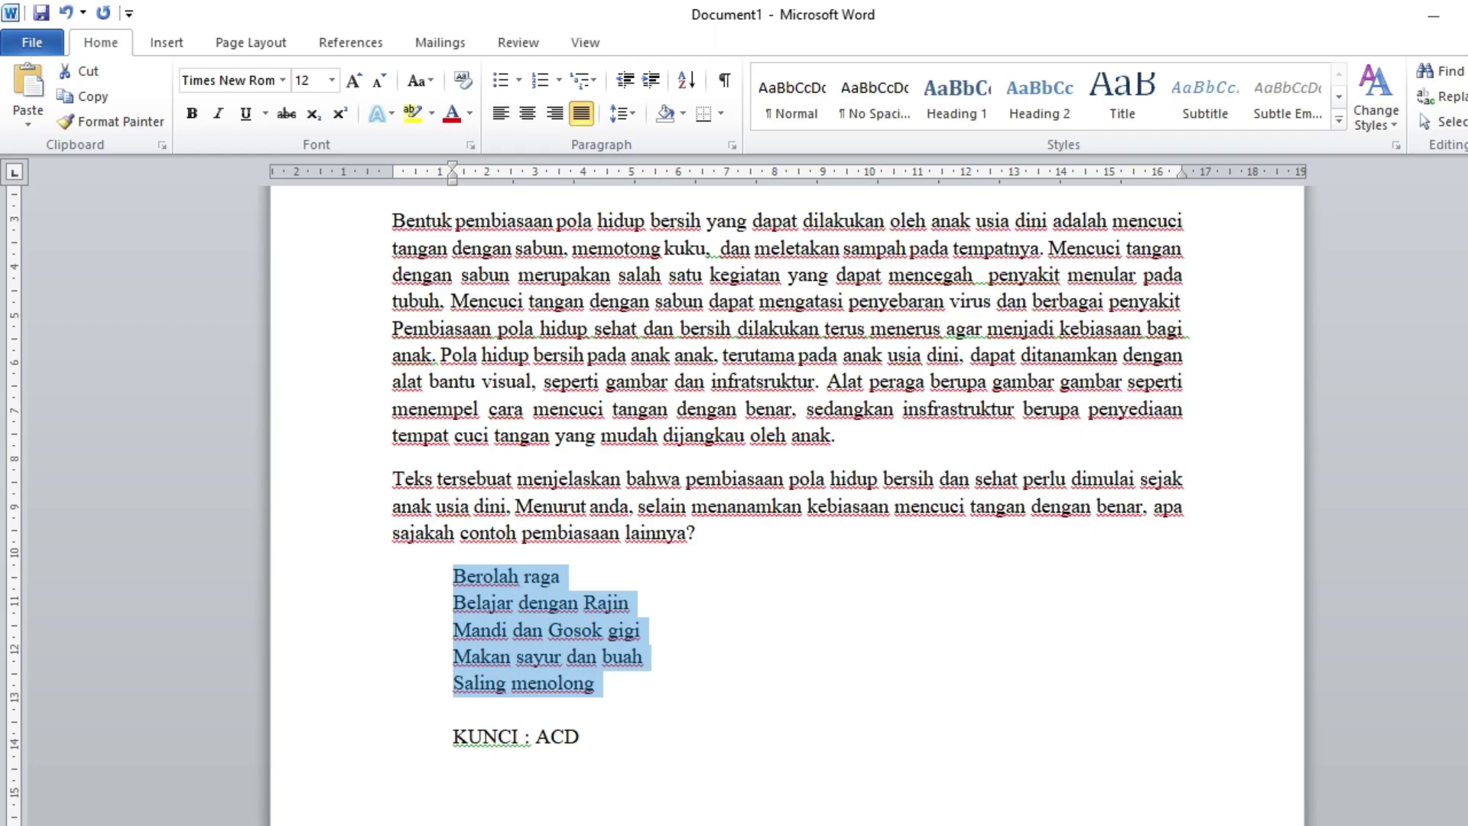
key("alt+Tab")
left_click(414, 600)
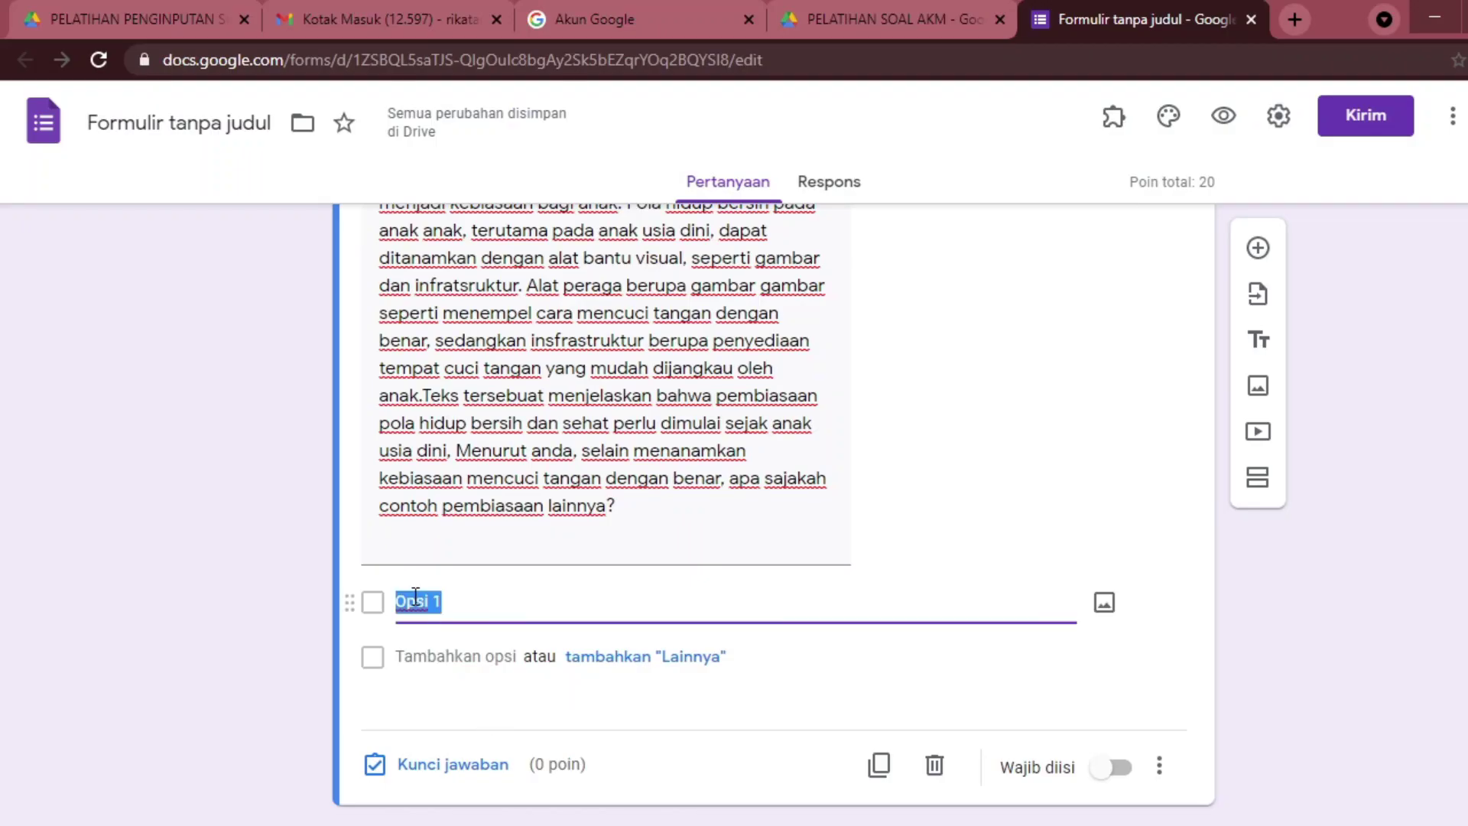
key("ctrl+v")
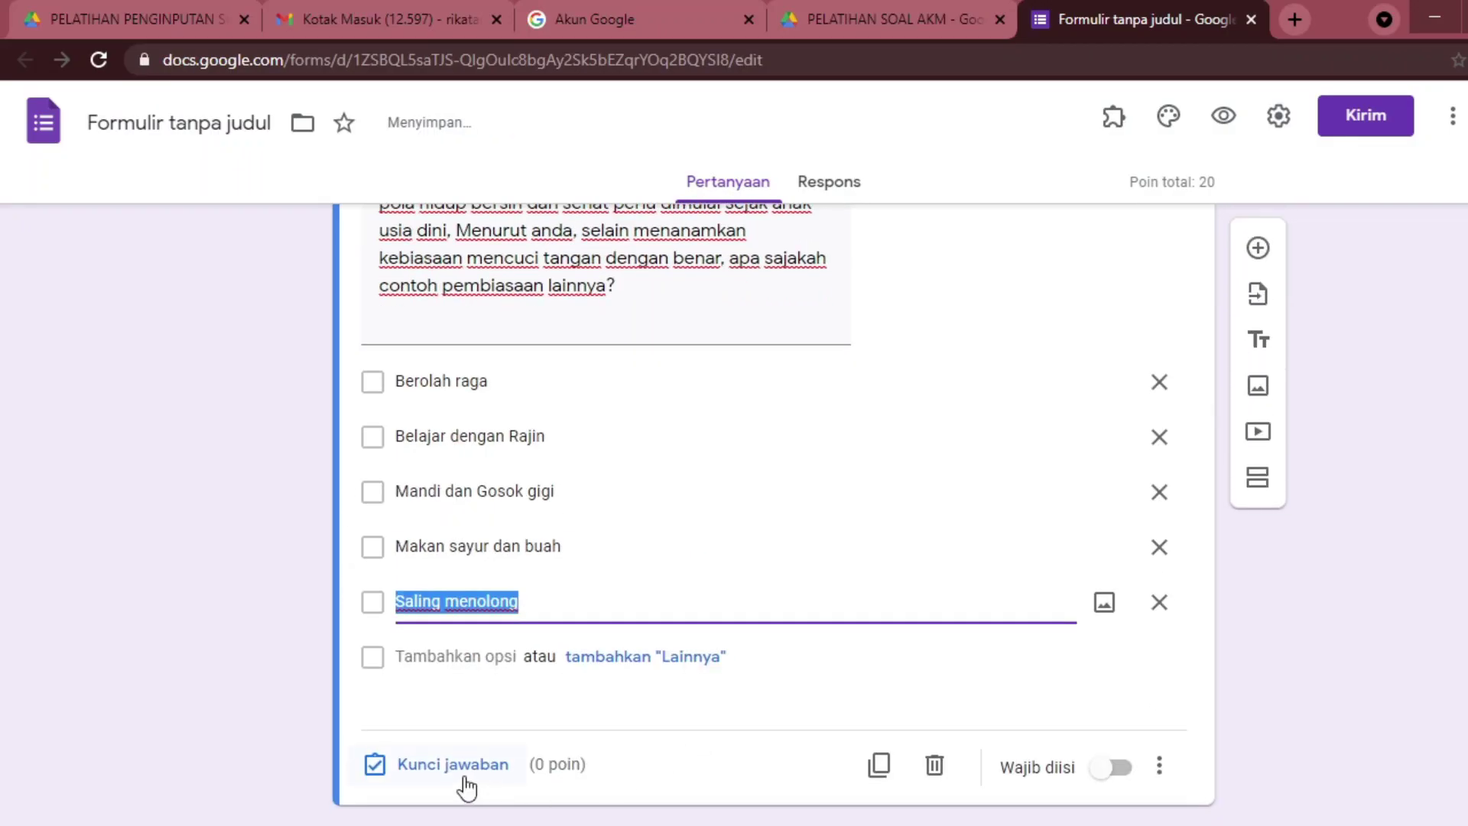
In the second question's answer key, mark Berolah raga, Mandi dan Gosok gigi and Saling menolong as correct.
left_click(455, 764)
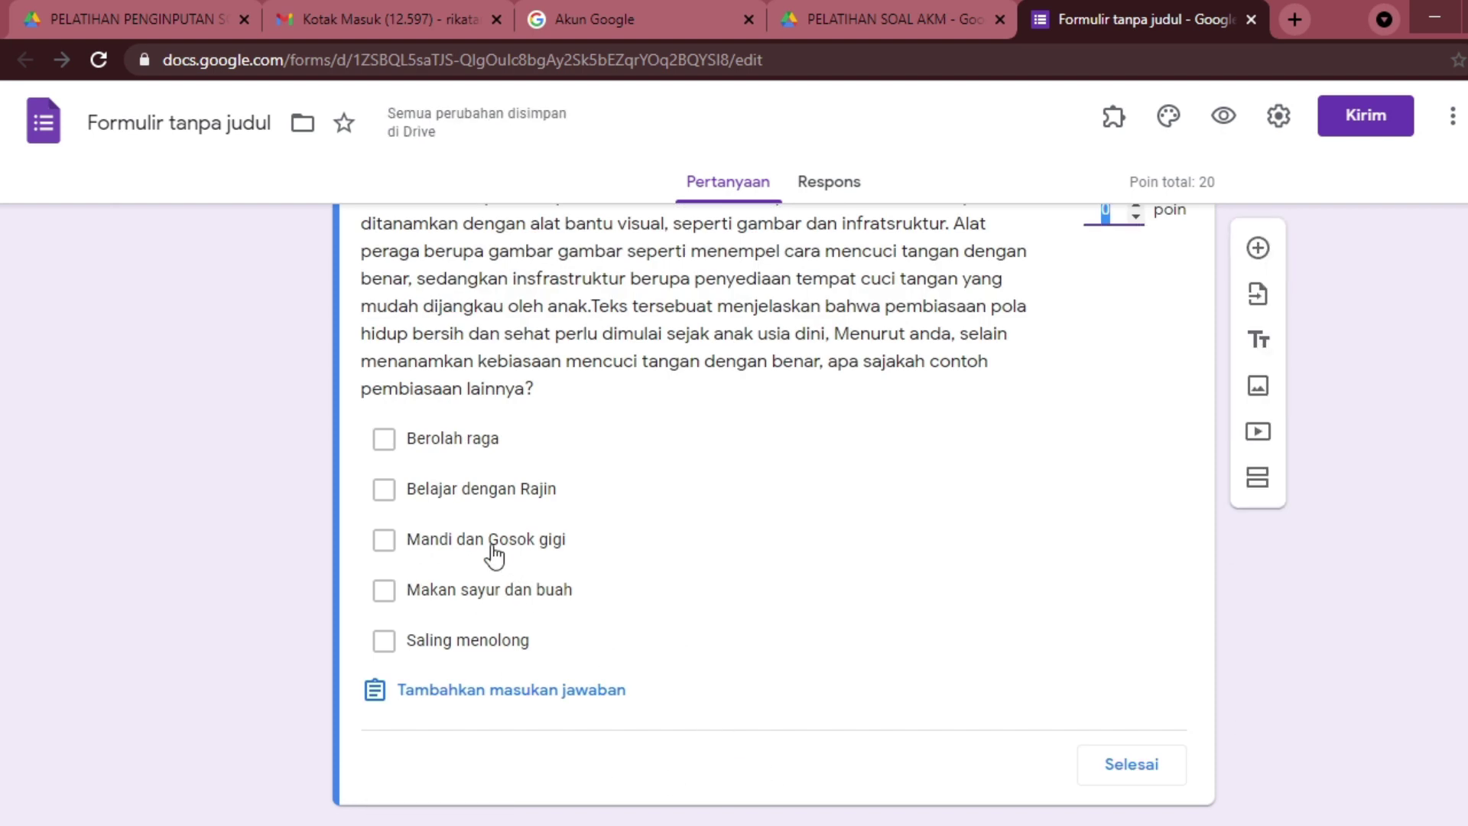
left_click(437, 445)
left_click(427, 545)
left_click(450, 642)
Set the second question's score to 20 points and finish editing its answer key.
scroll(1044, 540, "up", 6)
left_click(1105, 669)
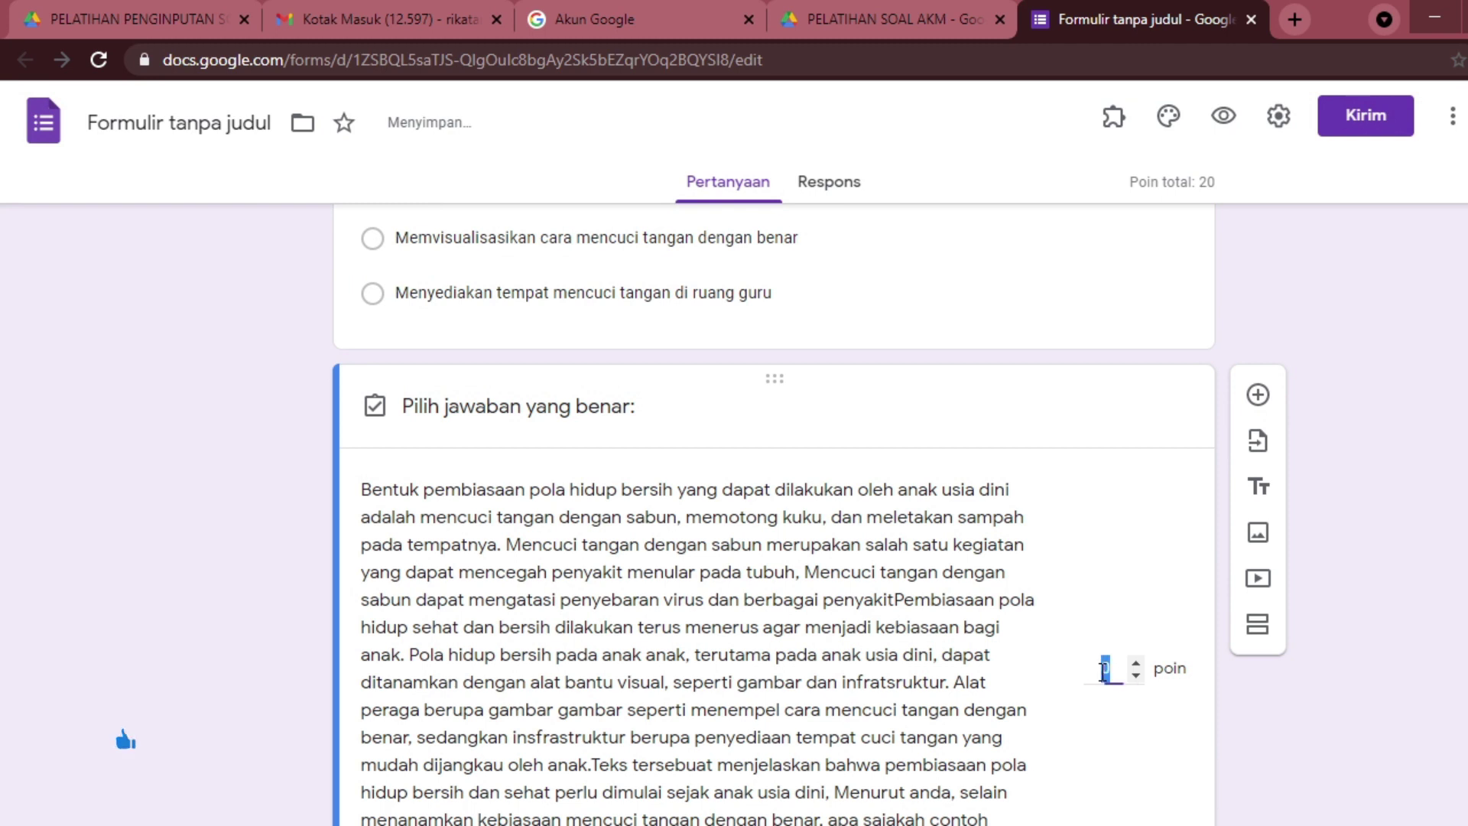
type("20")
scroll(1078, 688, "down", 4)
scroll(1078, 688, "down", 2)
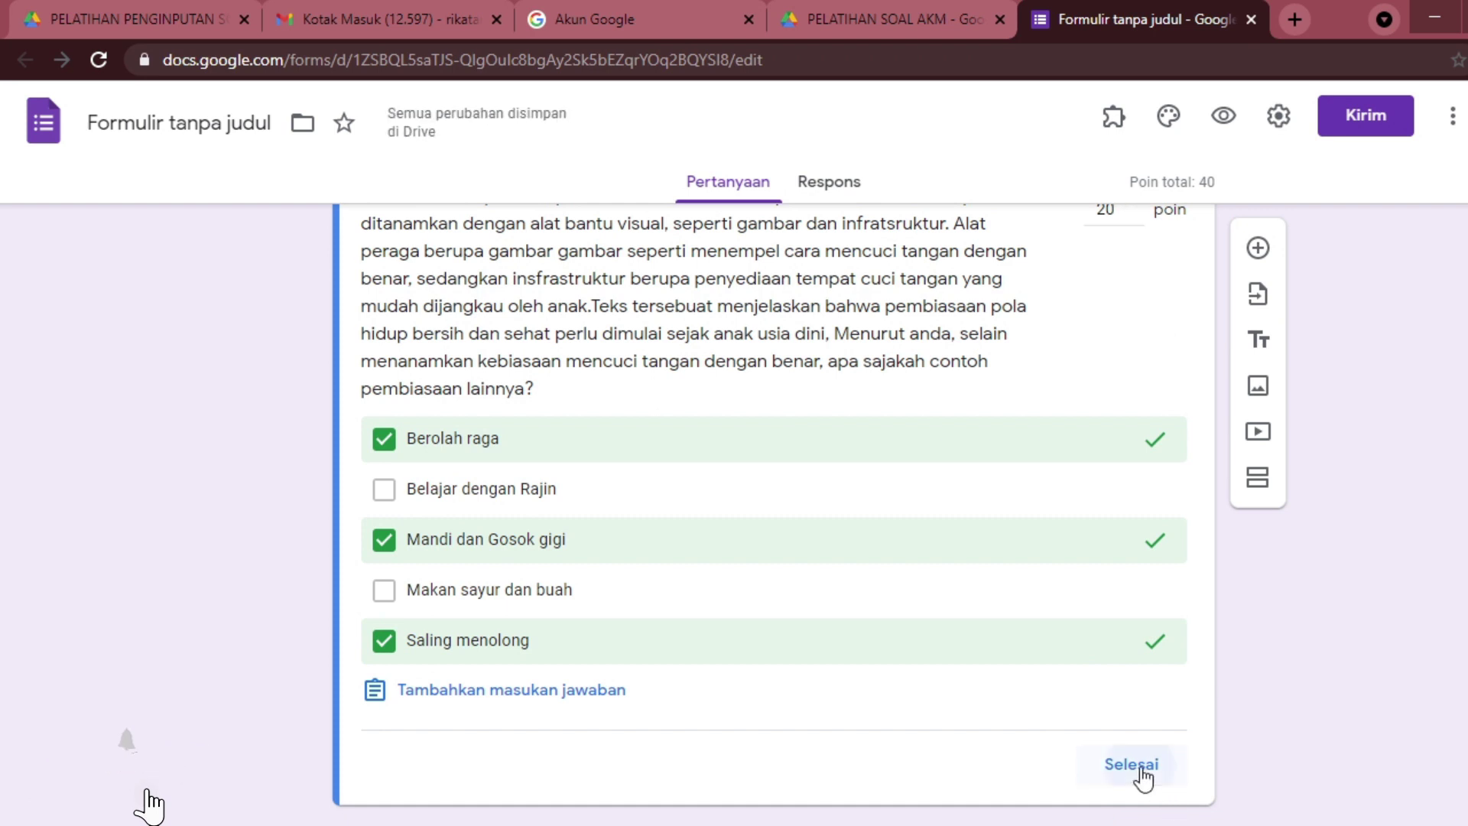
left_click(1140, 767)
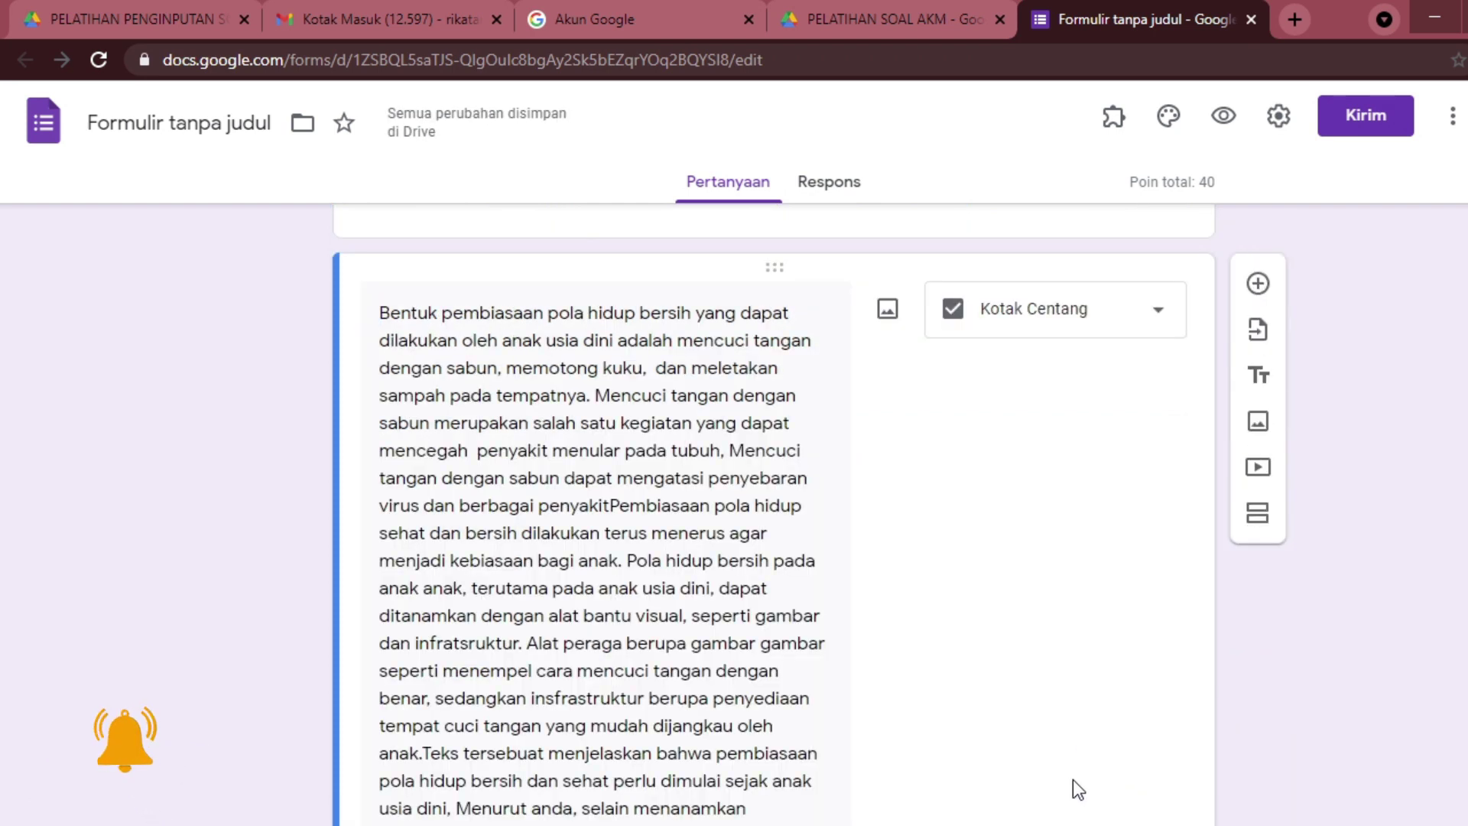
Add a third question and fill its text with the Auksin passage and Jodohkanlah instruction copied from the MENJODOHKAN section of the Word document.
scroll(1073, 780, "down", 5)
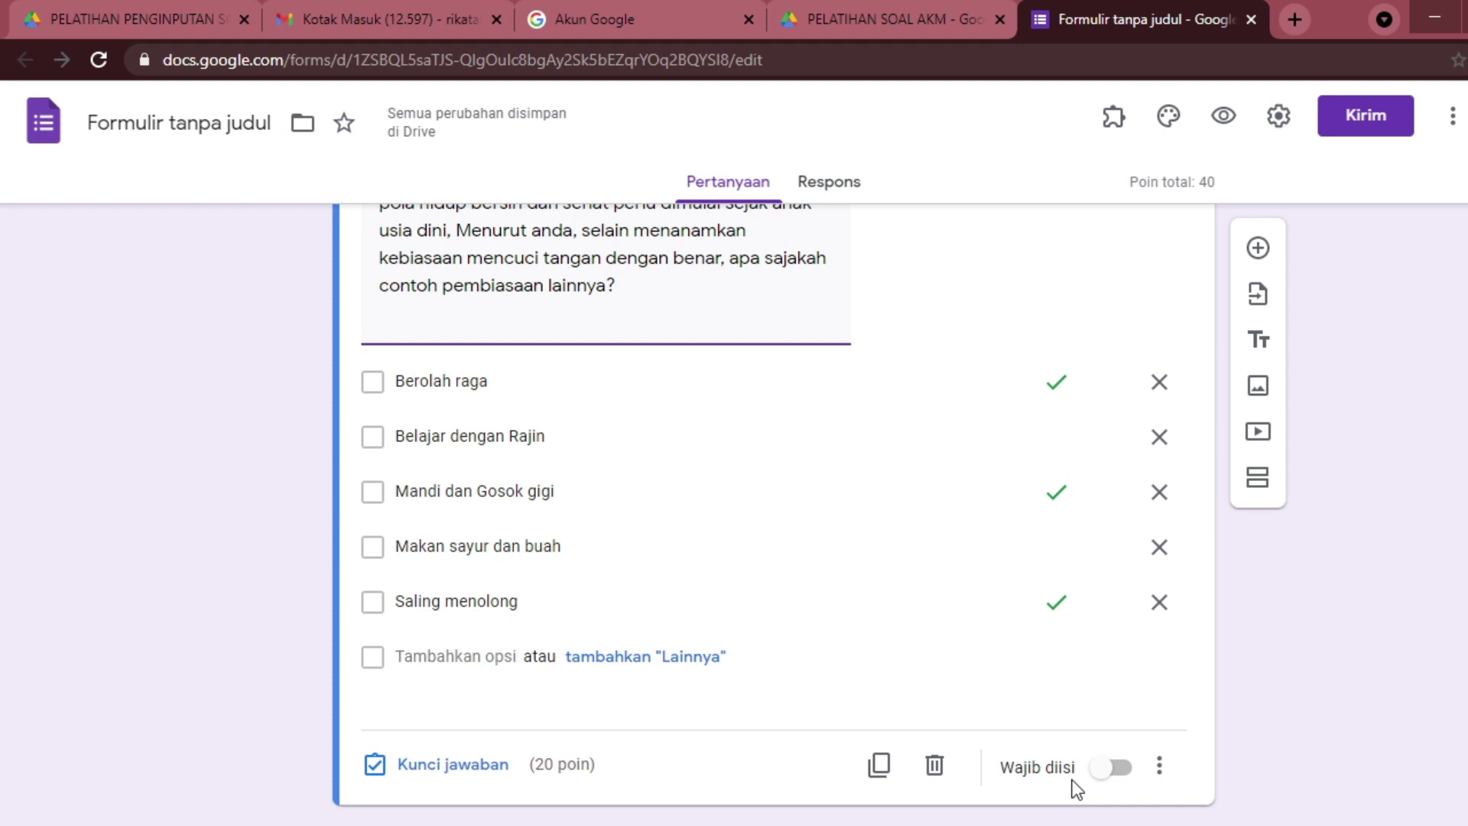
left_click(1256, 247)
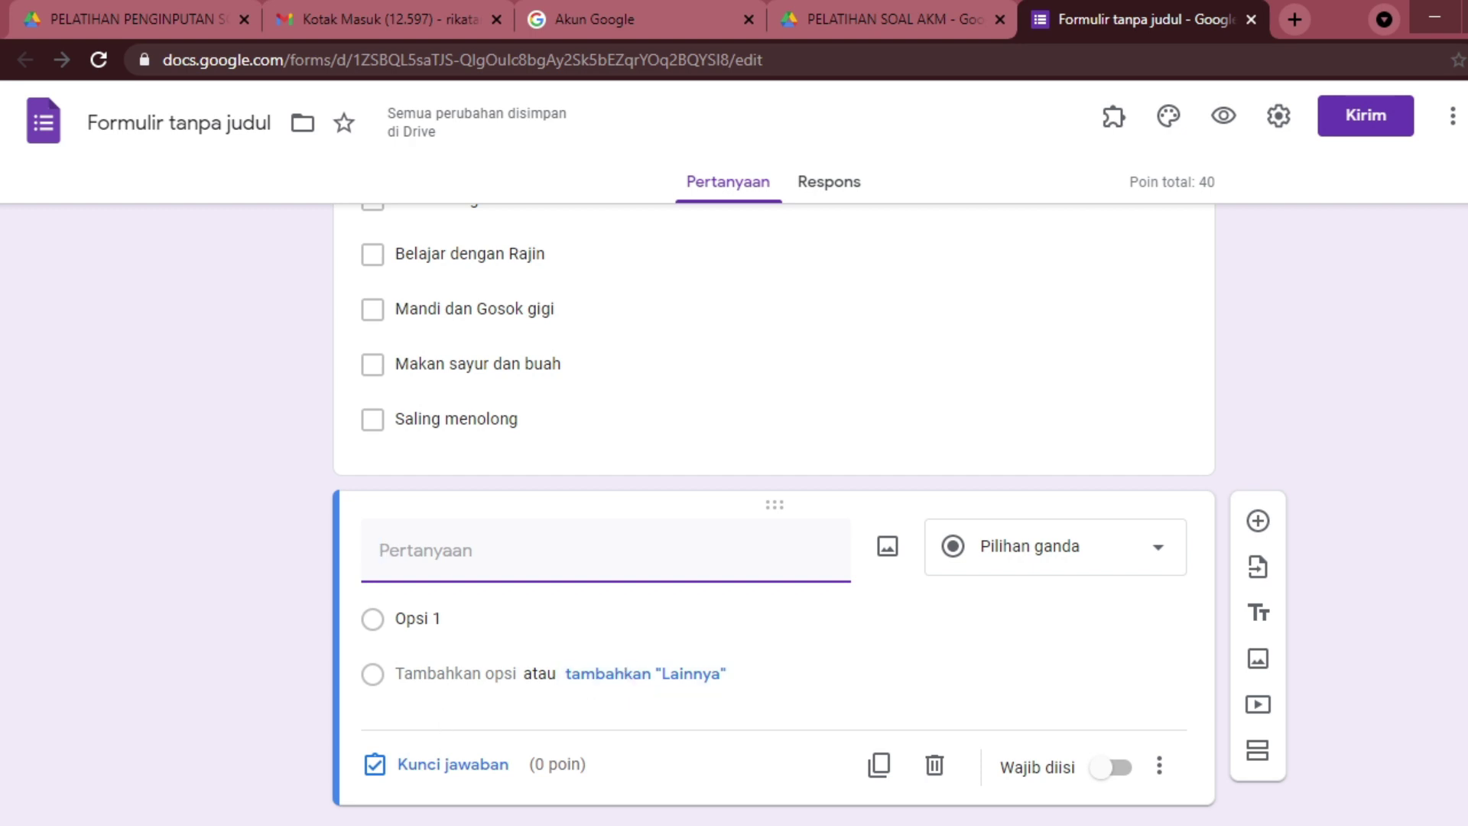
left_click(295, 810)
scroll(391, 658, "down", 5)
scroll(696, 722, "down", 10)
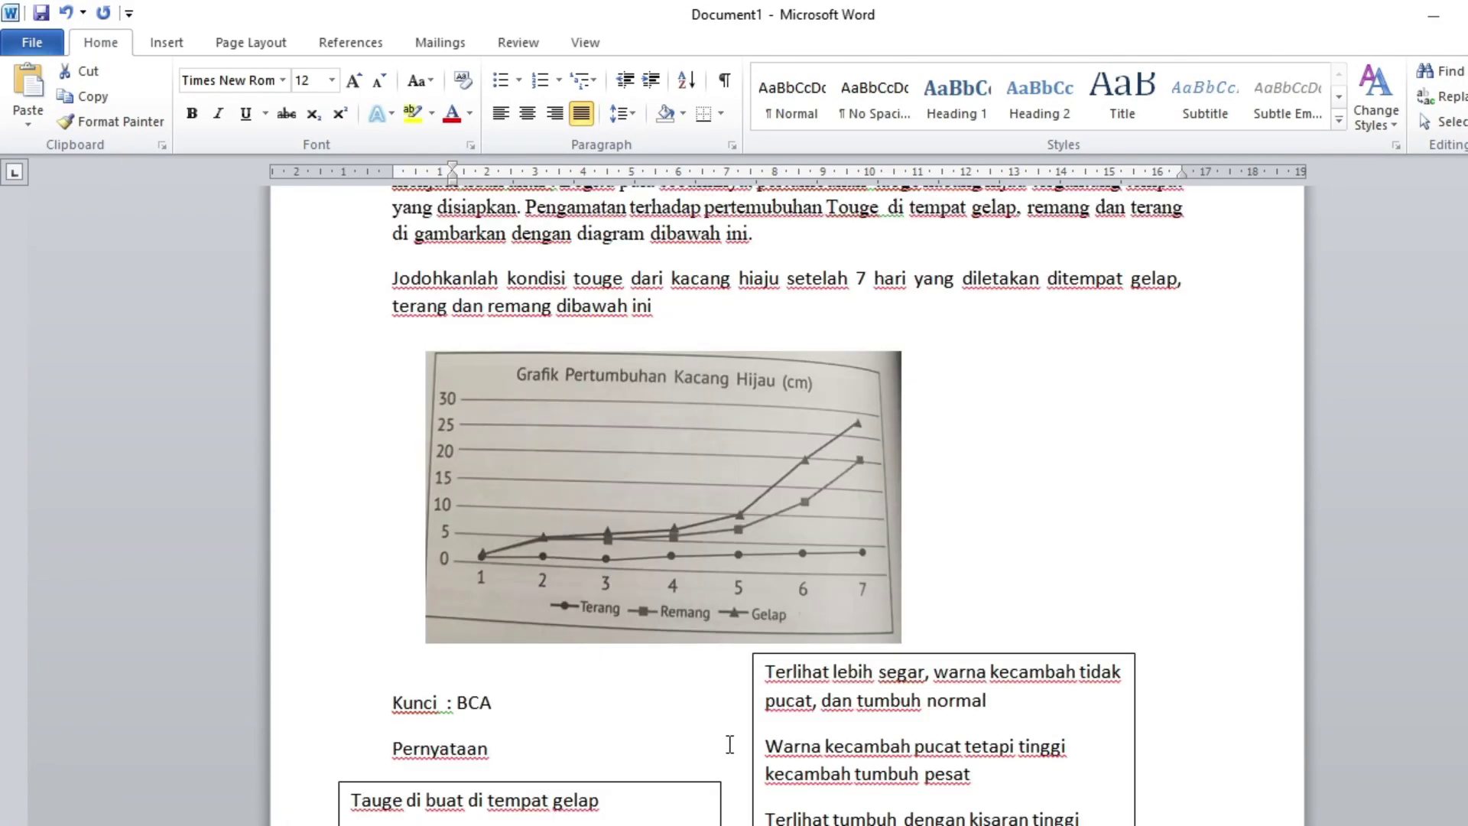
scroll(698, 718, "up", 6)
scroll(701, 715, "up", 6)
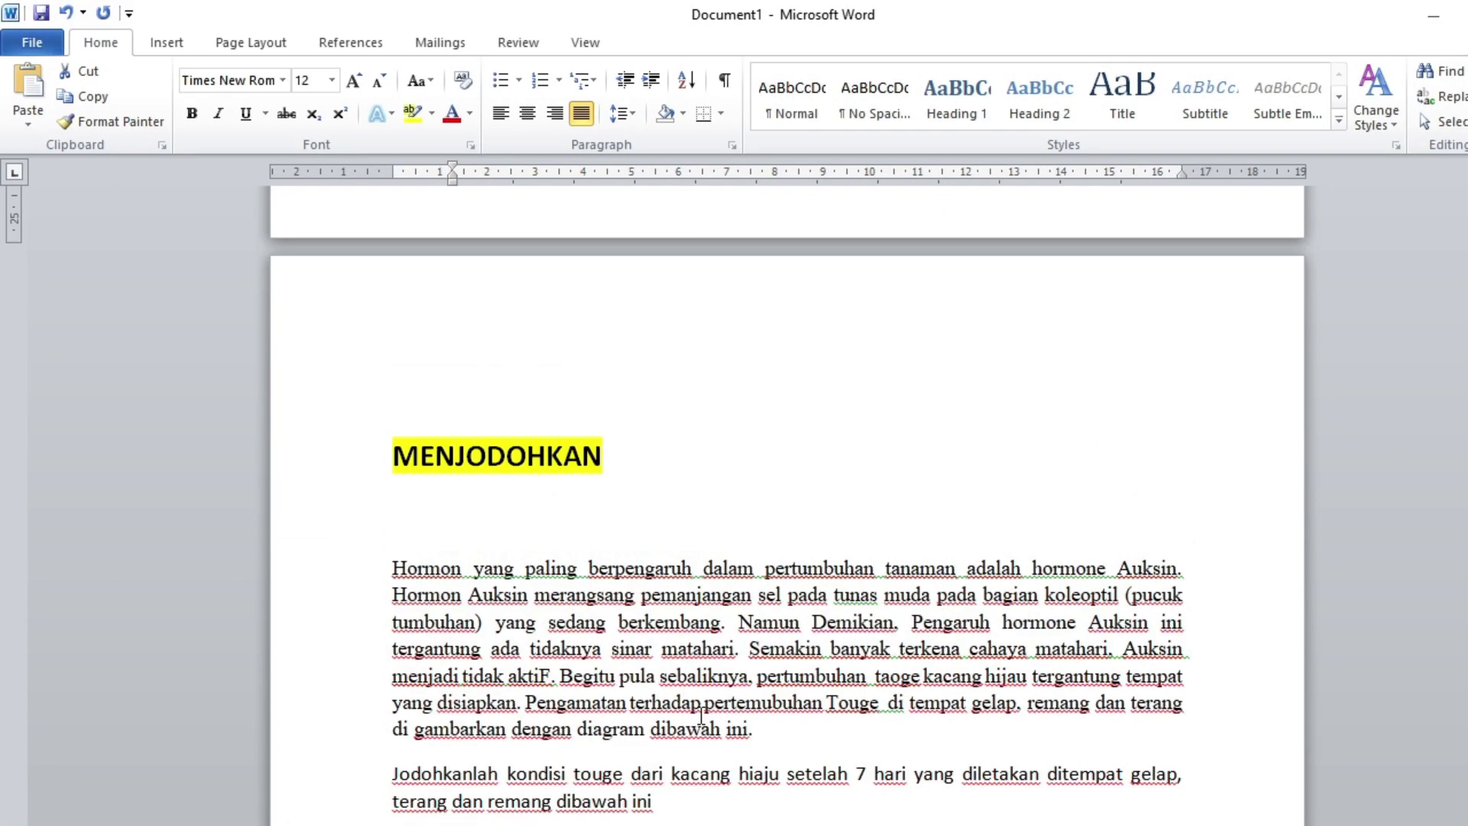
scroll(616, 682, "down", 2)
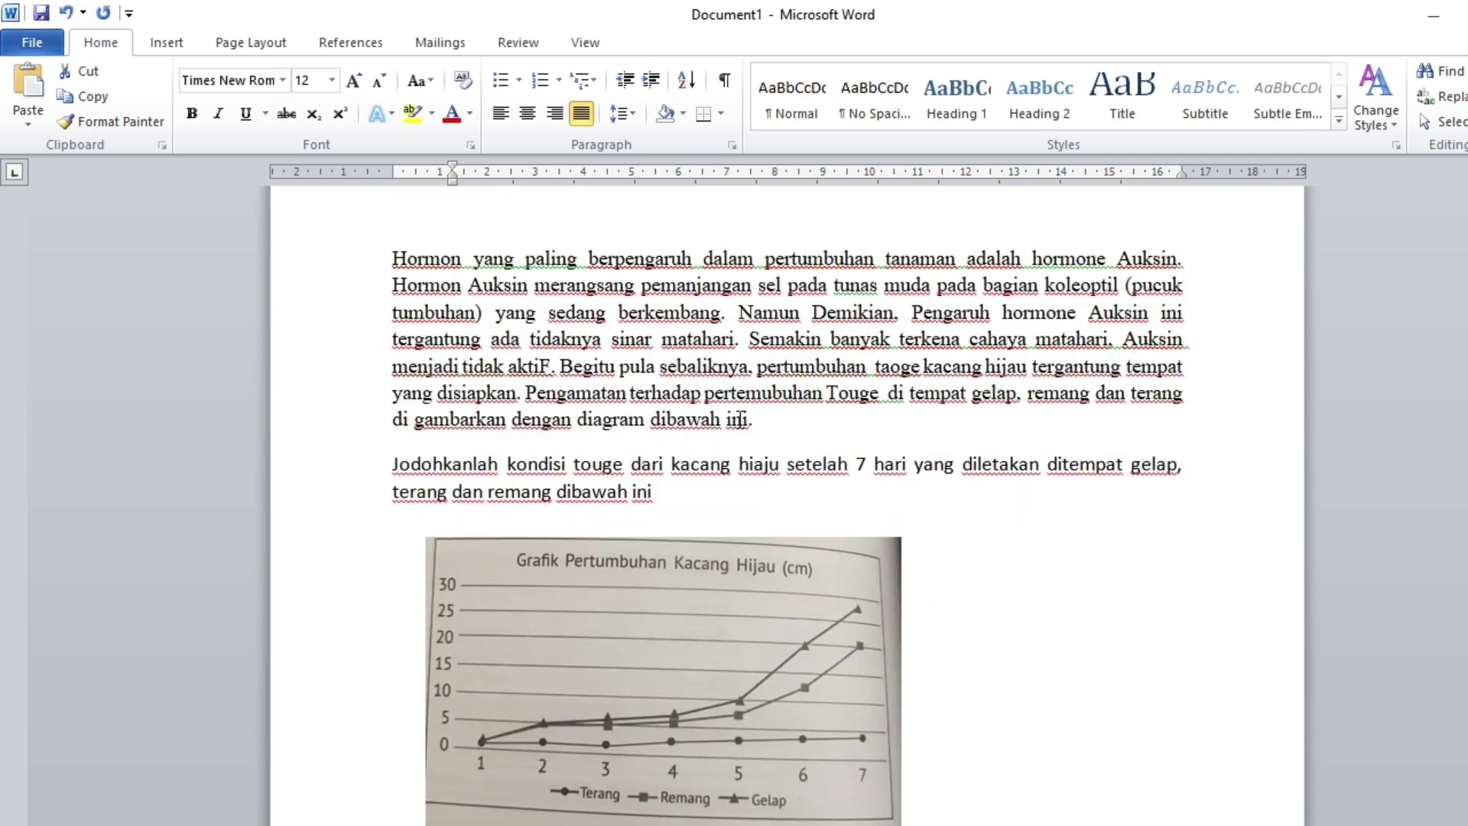
left_click_drag(393, 258, 680, 501)
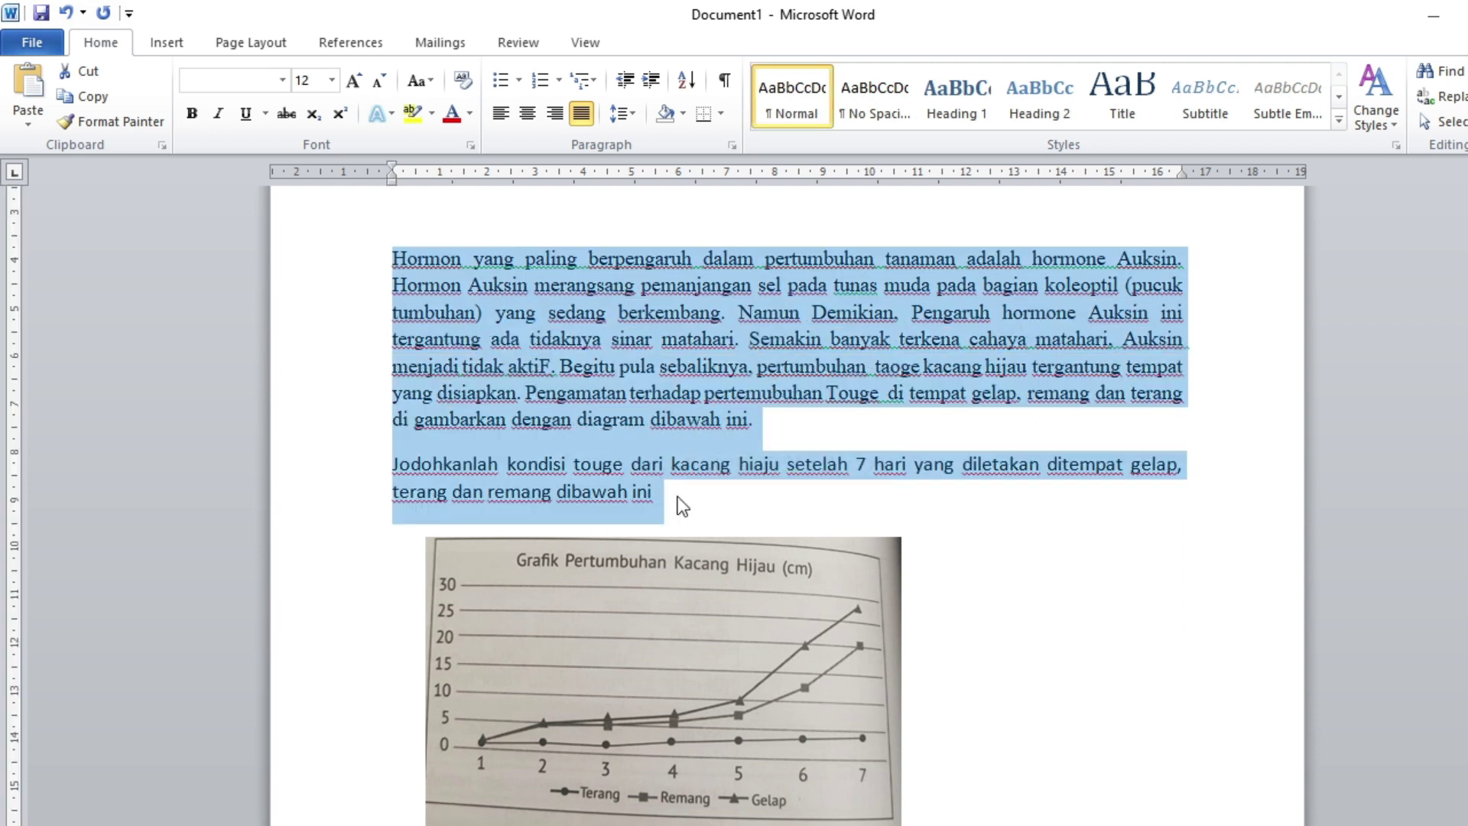
key("alt+Tab")
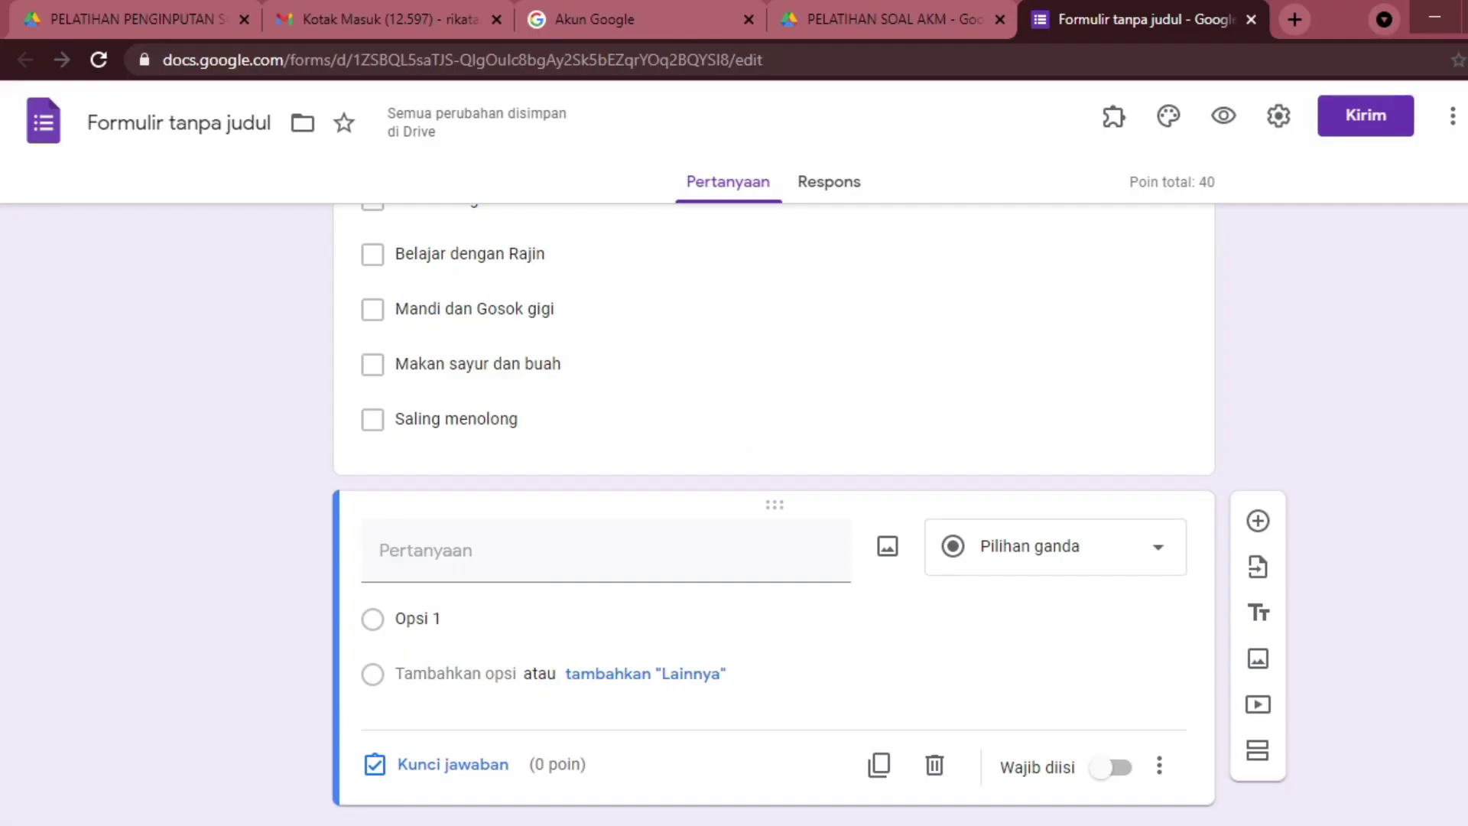
key("ctrl+v")
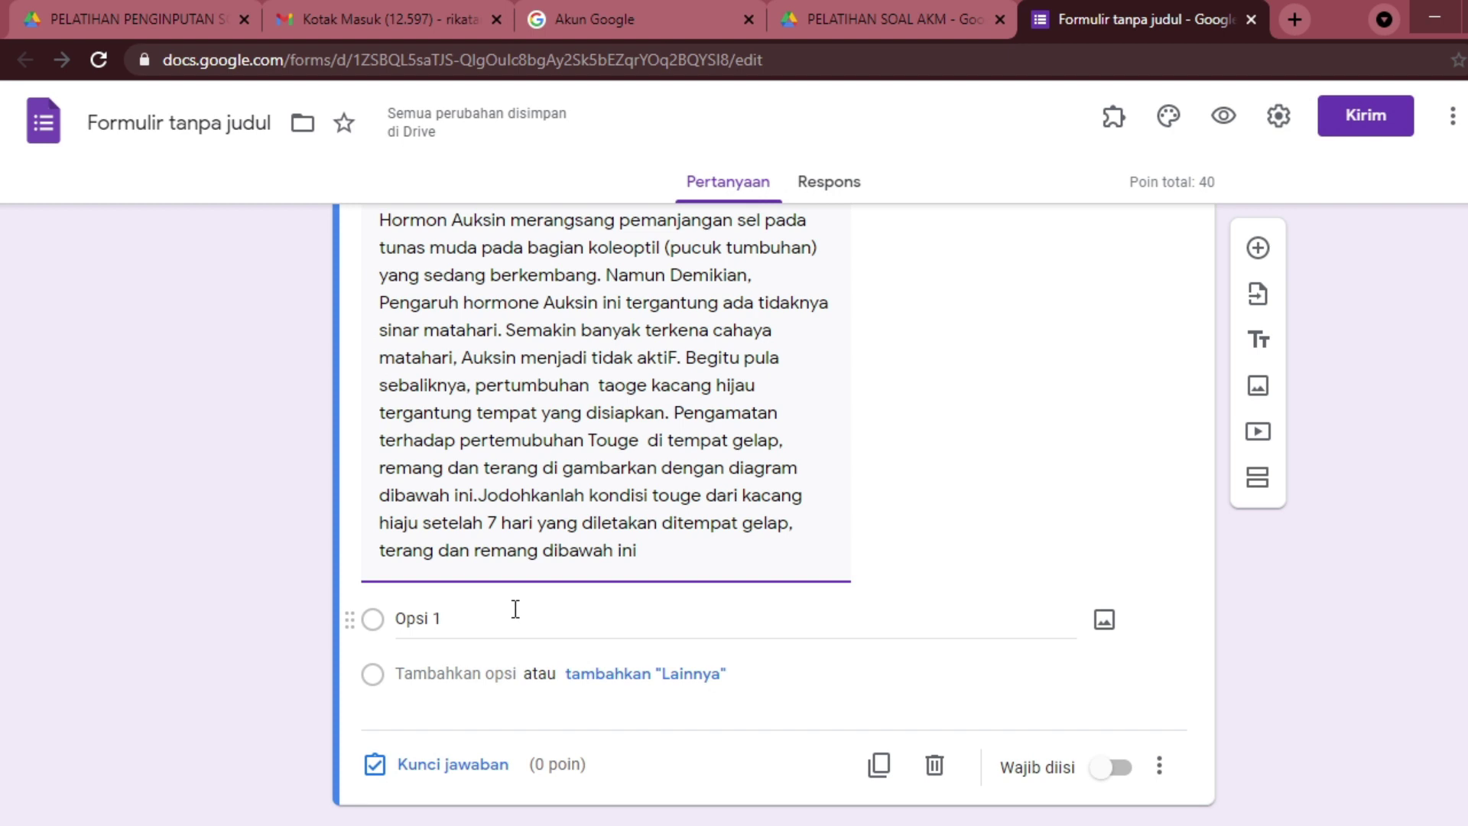
Insert the image GRAFIK .jpg from the Downloads folder into the third question.
scroll(681, 547, "up", 3)
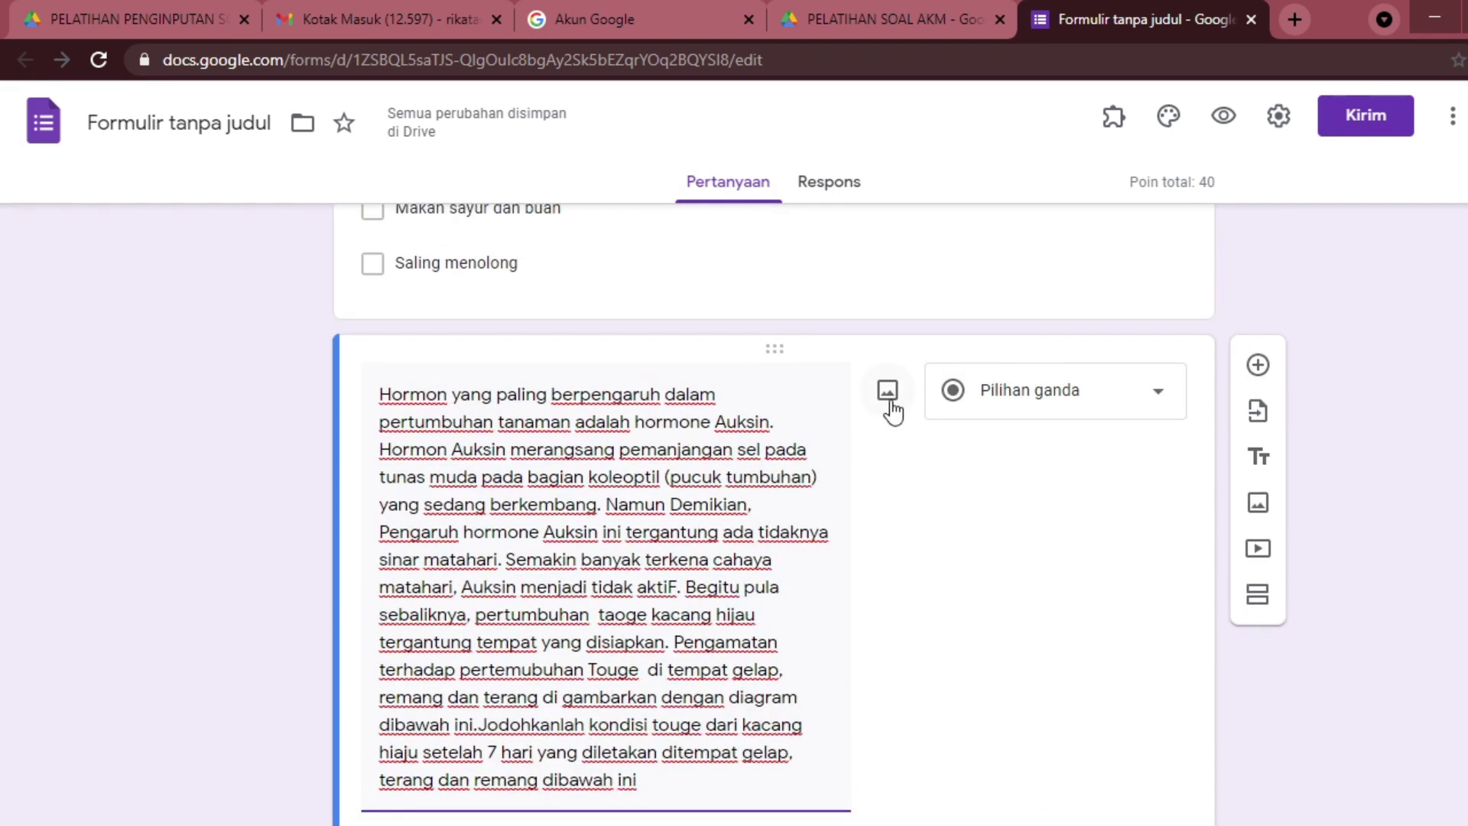
left_click(889, 401)
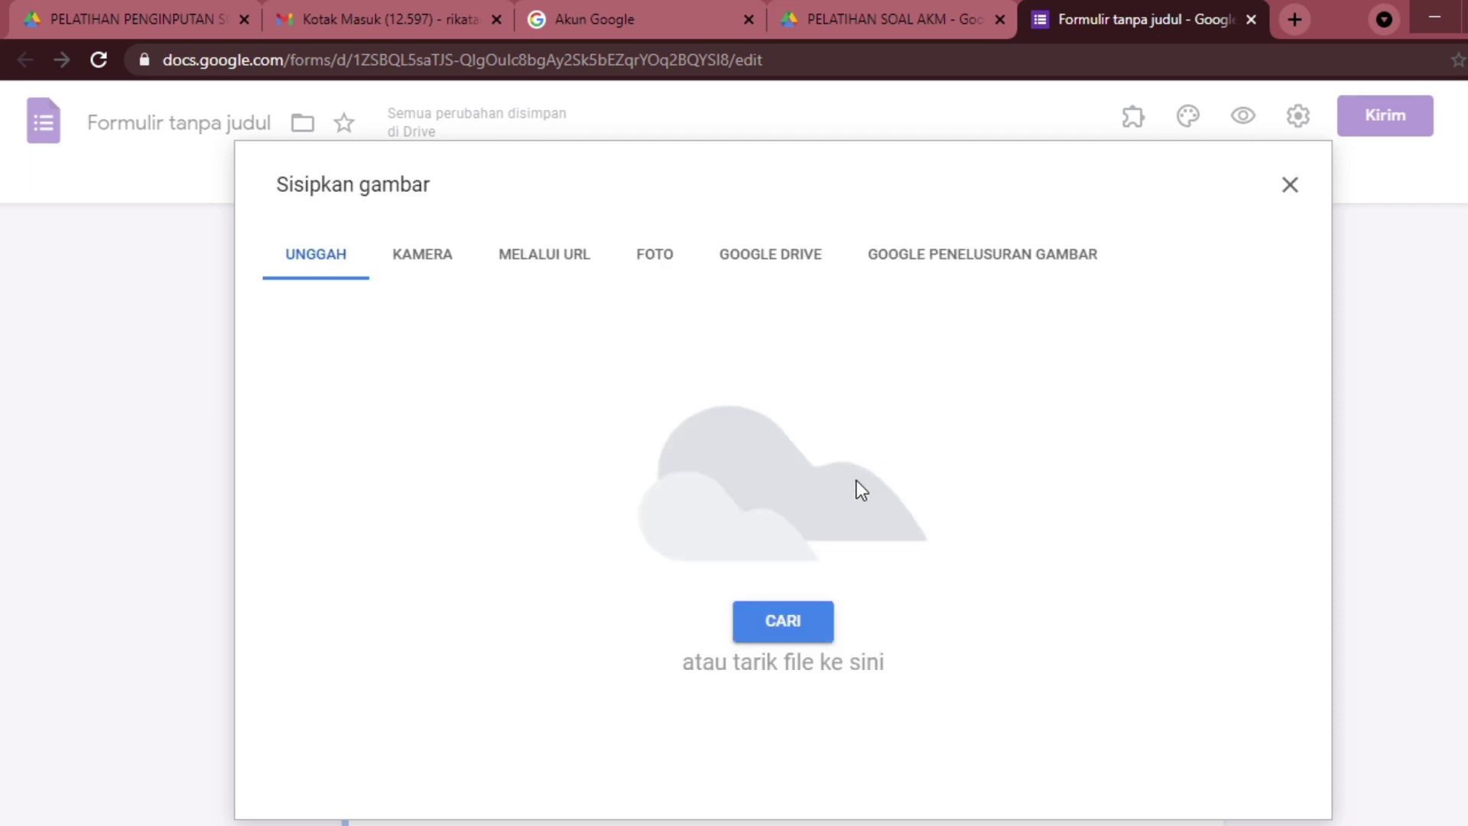
left_click(795, 621)
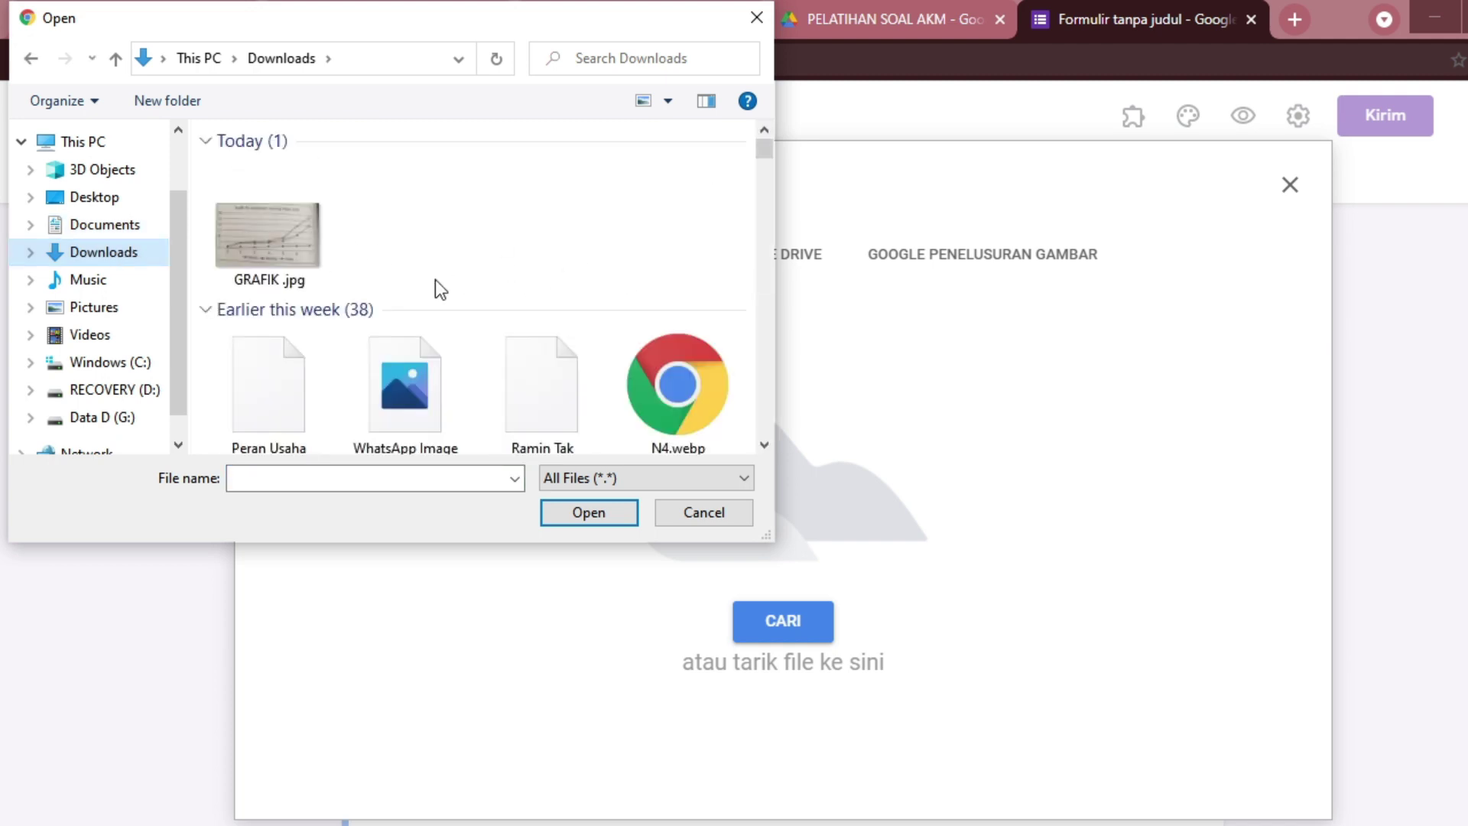
left_click(304, 264)
left_click(566, 506)
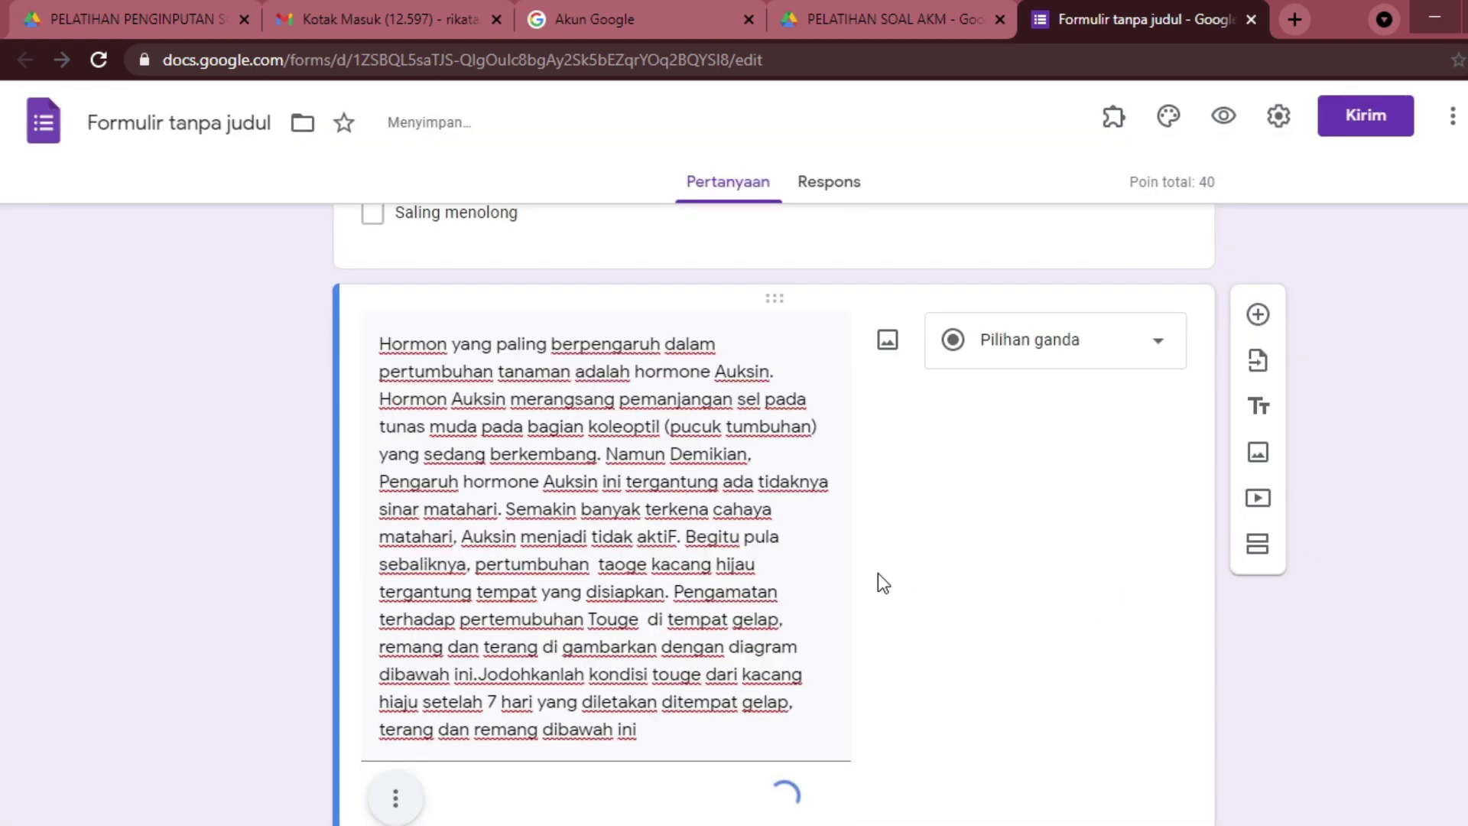
scroll(600, 571, "down", 5)
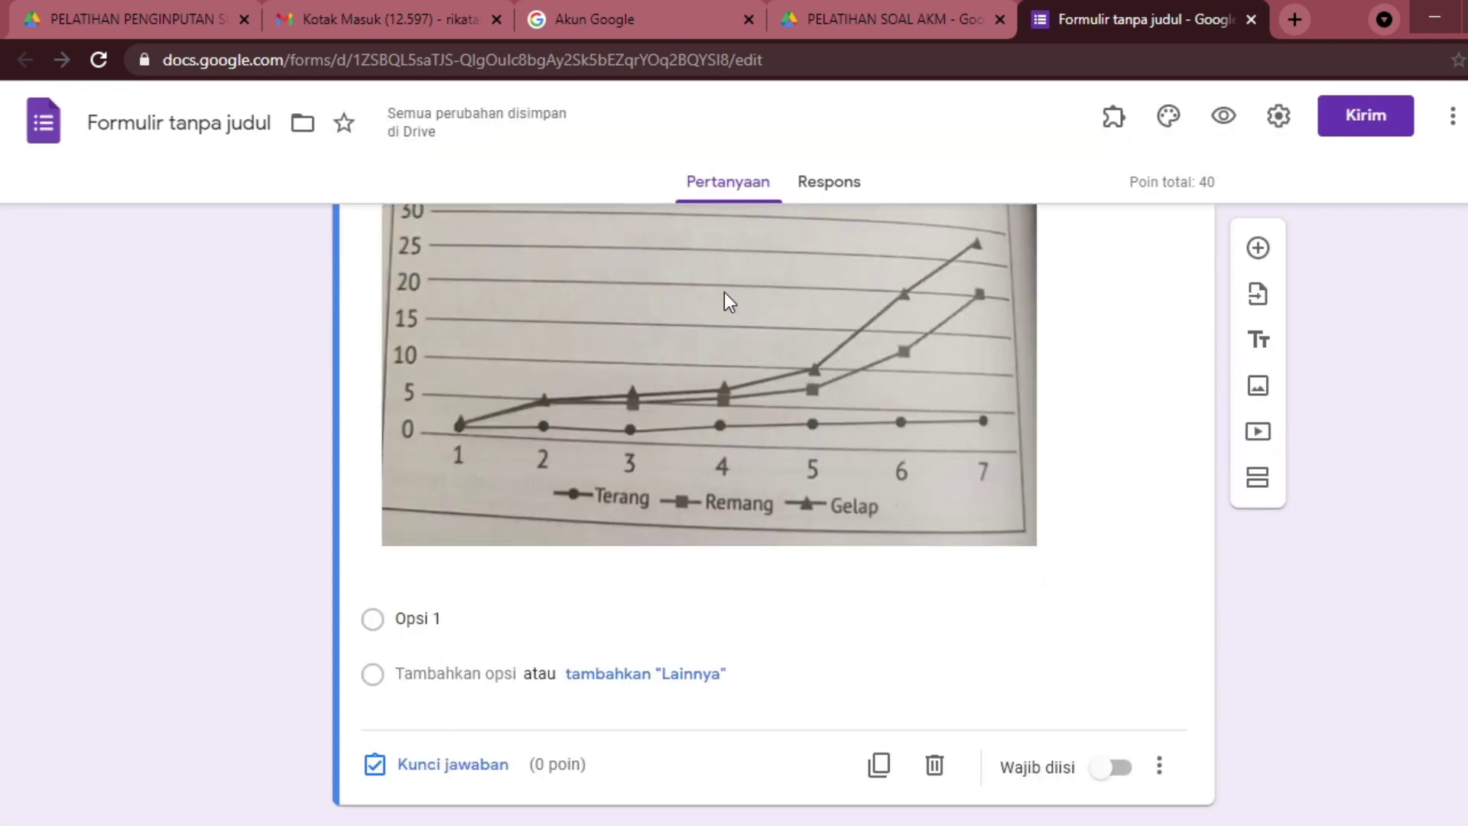
Change the third question's type to Kisi pilihan ganda.
scroll(855, 490, "up", 8)
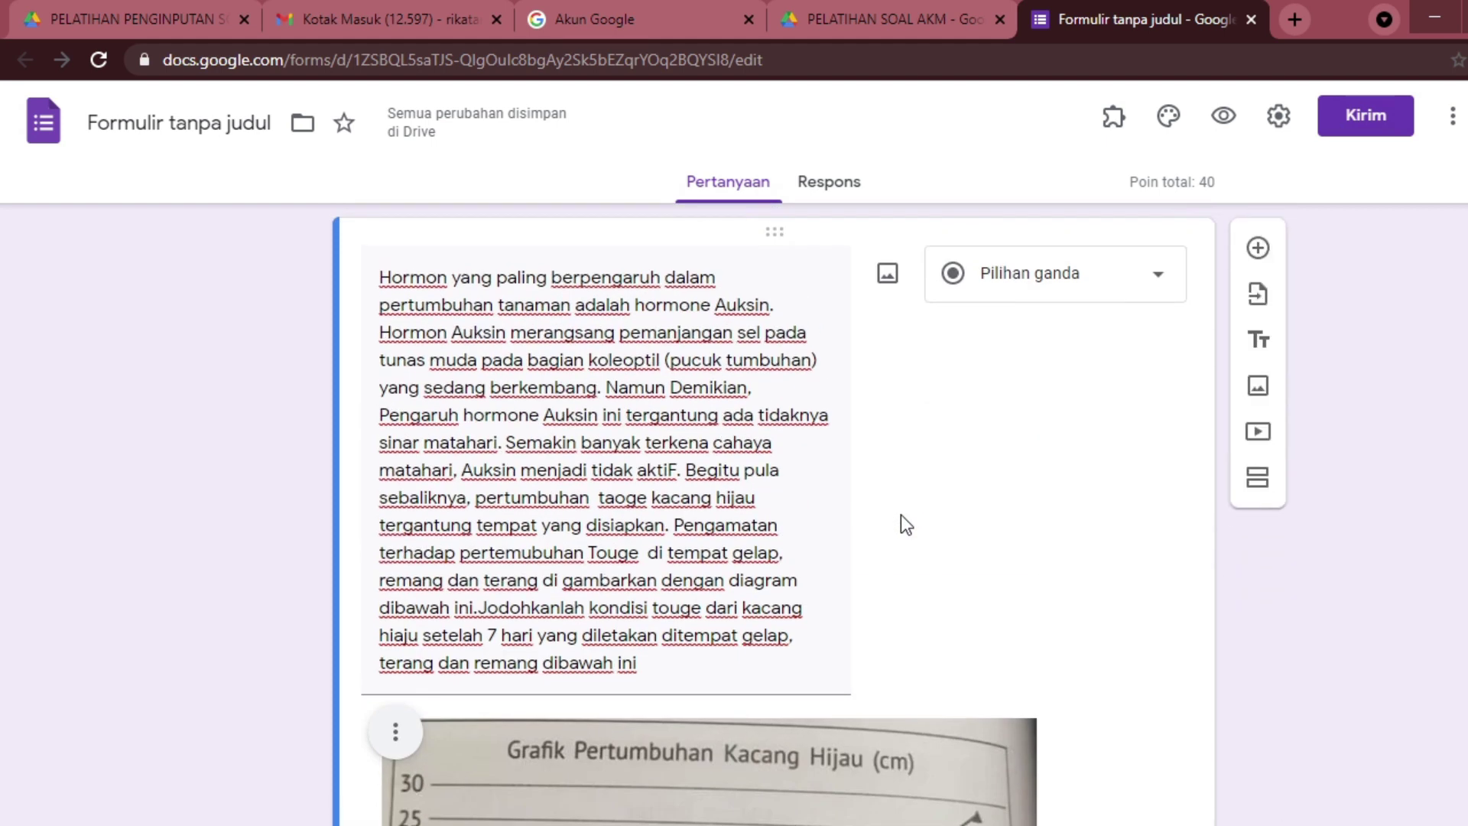
left_click(1049, 298)
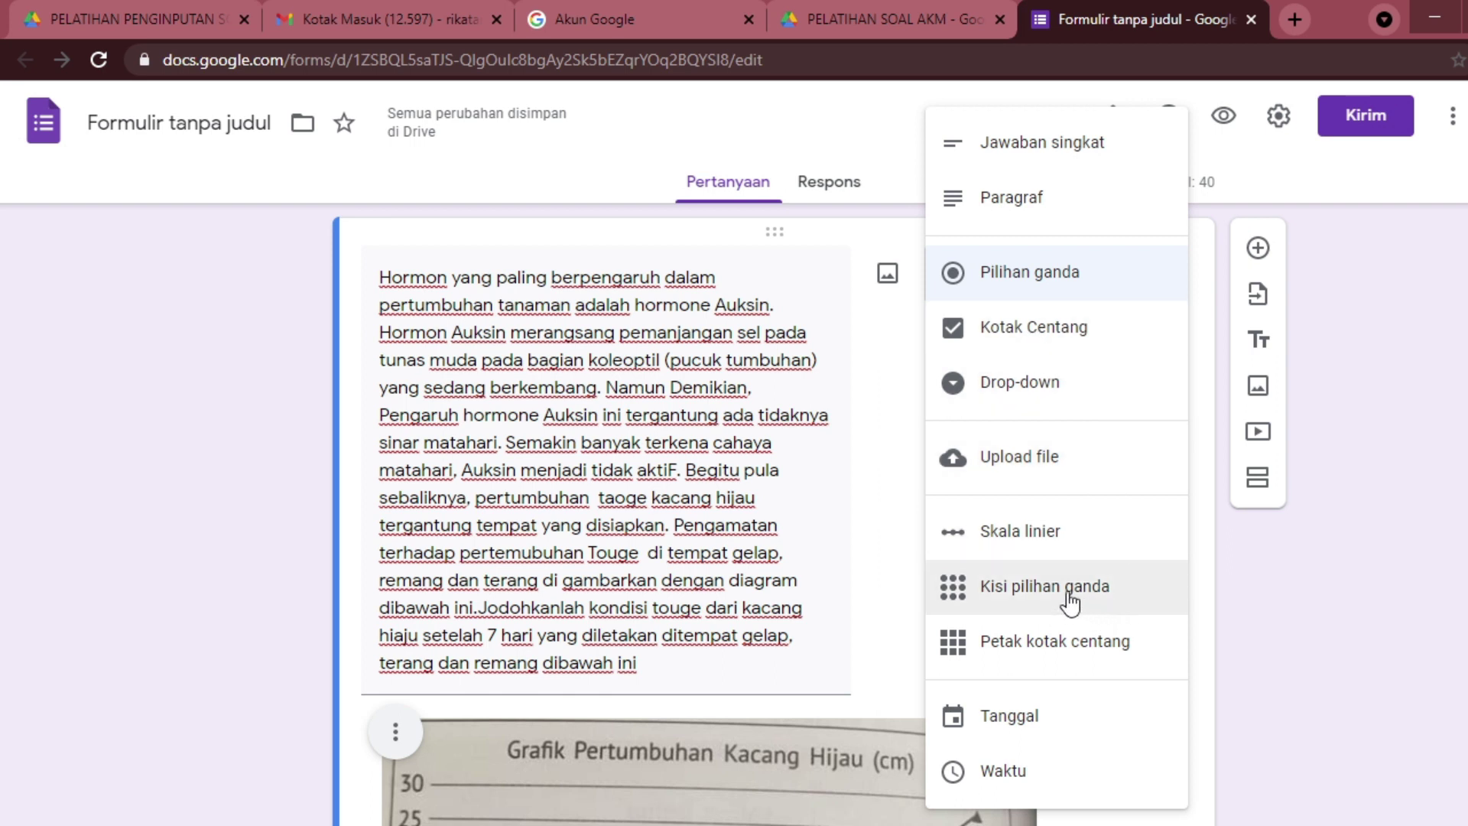
left_click(992, 589)
Copy the three Tauge statements (gelap, remang, terang) from the Word document into the grid's rows, replacing Baris 1.
scroll(1067, 525, "down", 8)
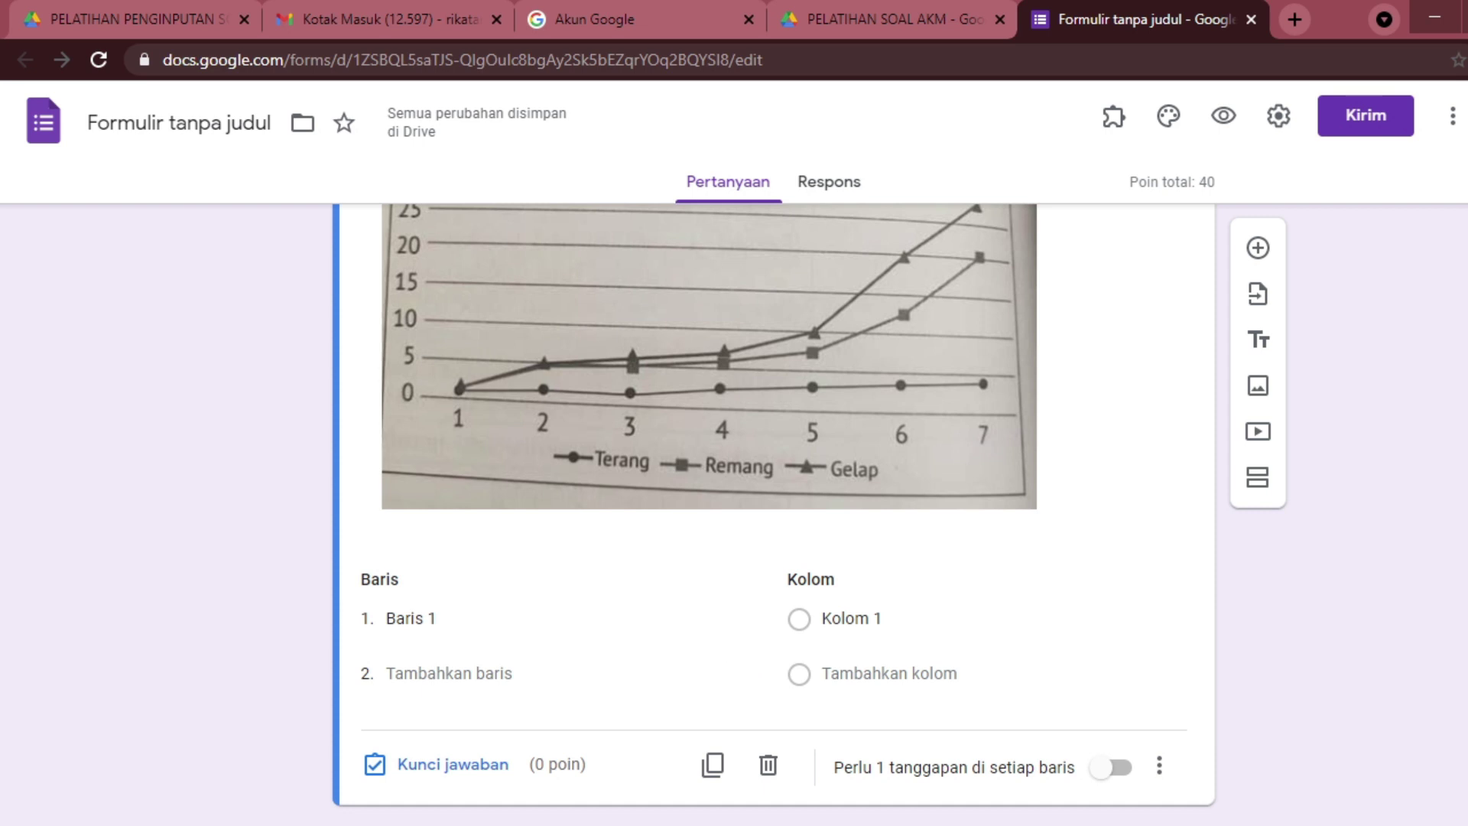
mouse_move(290, 822)
left_click(295, 788)
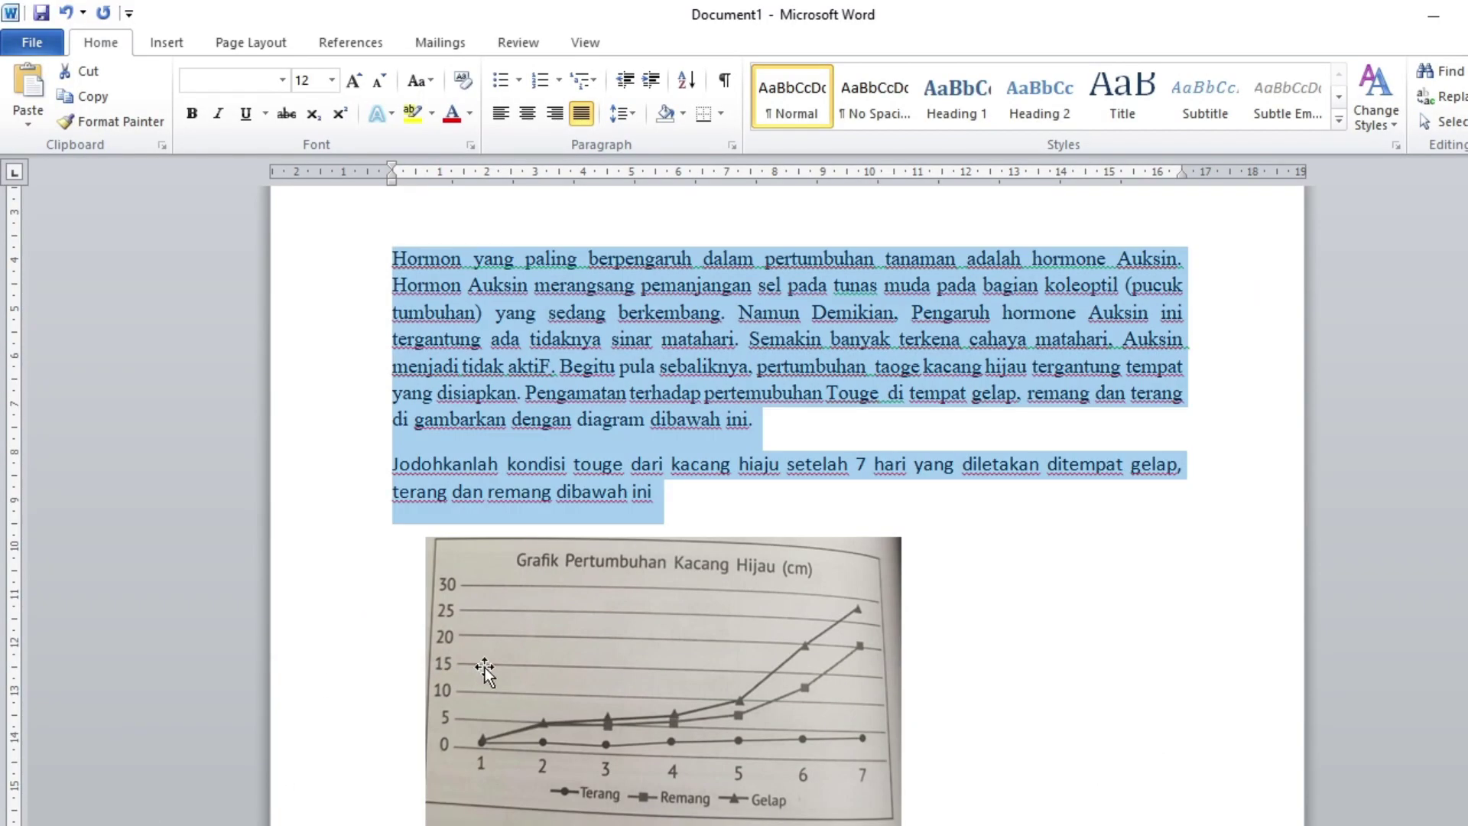
scroll(491, 660, "down", 5)
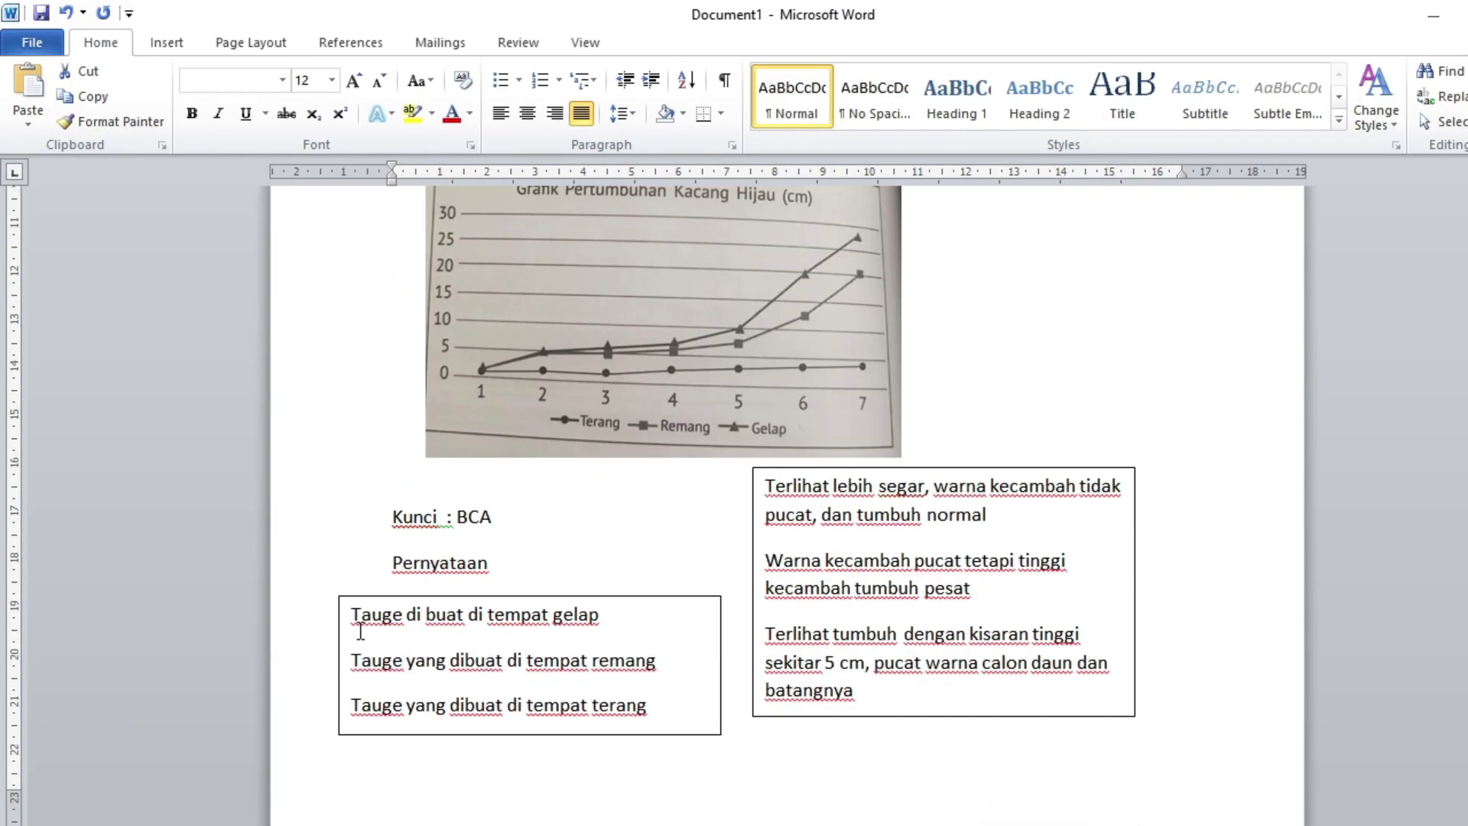
left_click(642, 705)
key("ctrl+a")
key("ctrl+c")
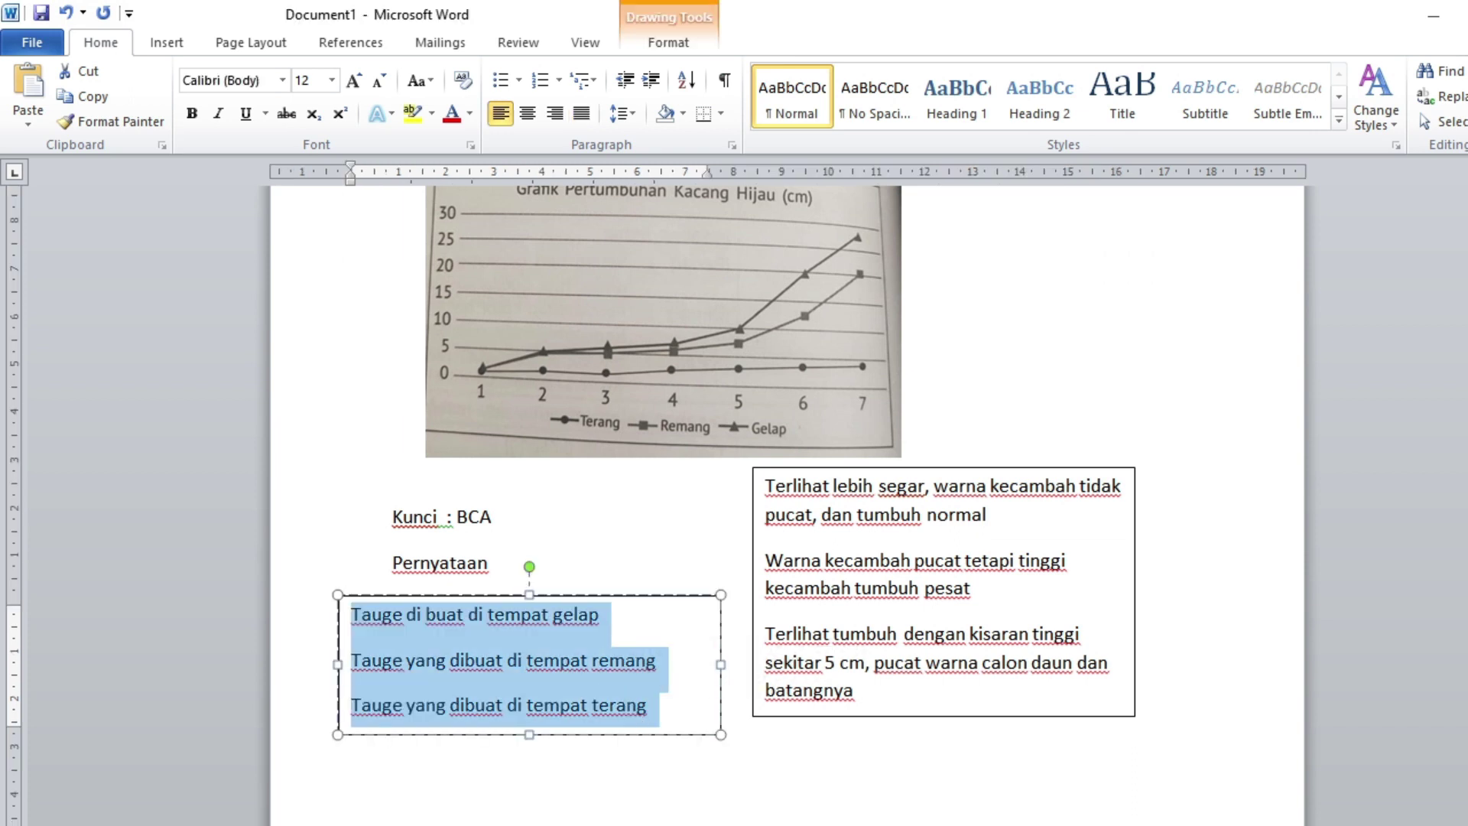
key("alt+Tab")
left_click(426, 618)
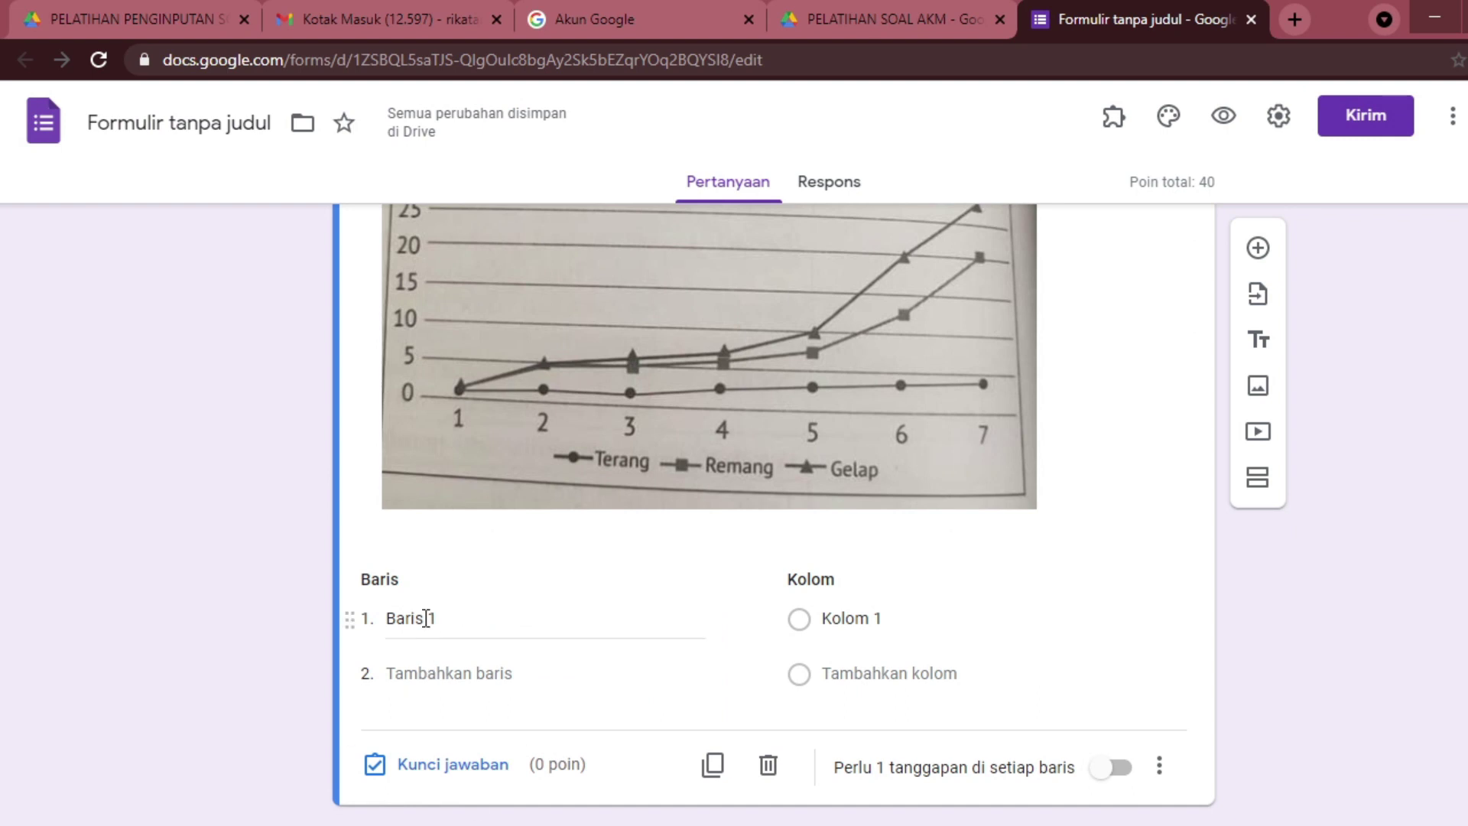
key("ctrl+v")
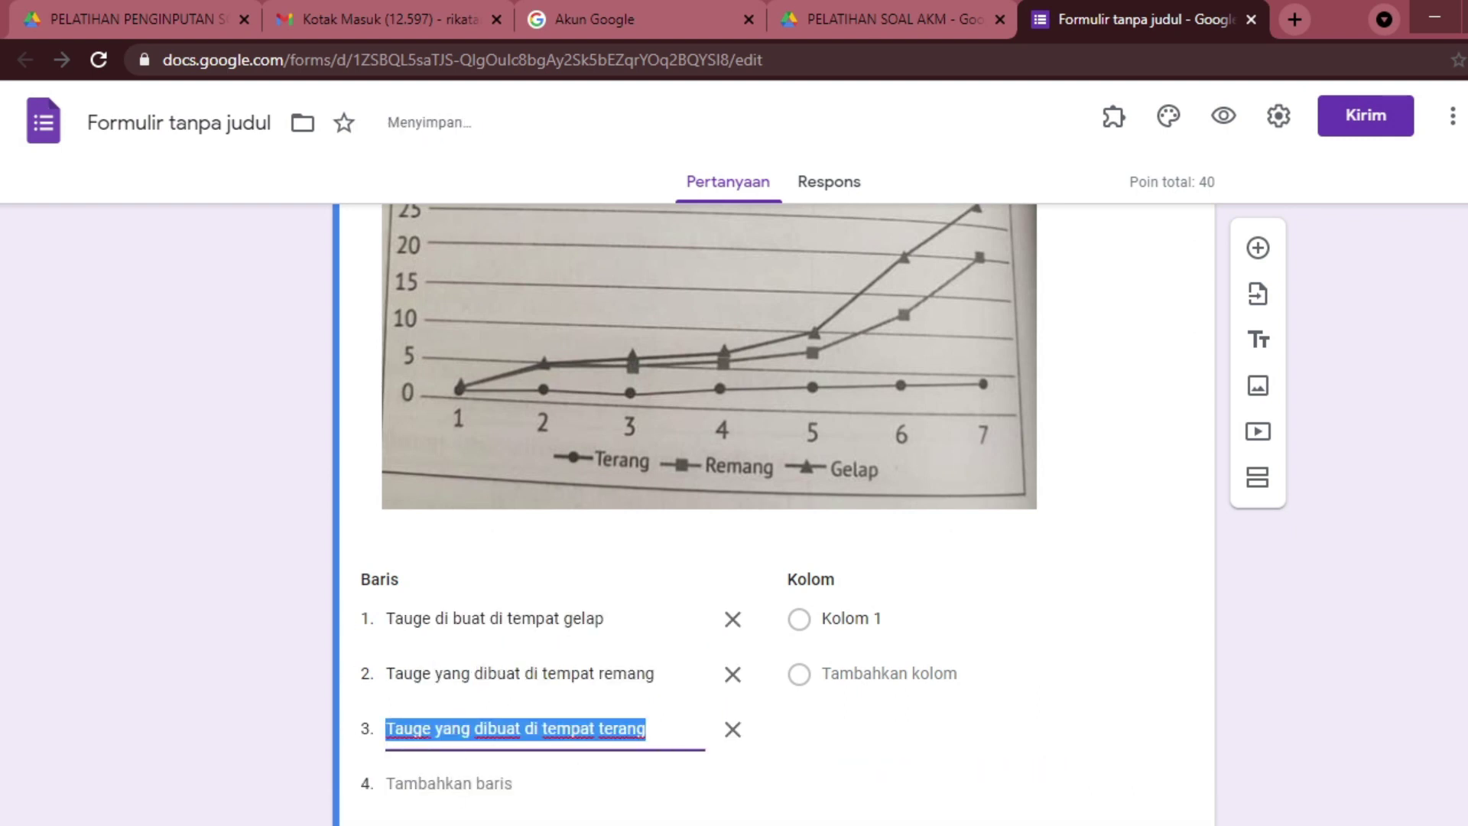
Copy the three seedling descriptions, from Terlihat lebih segar to Terlihat tumbuh, from Word into the grid's columns, replacing Kolom 1.
key("alt+Tab")
left_click_drag(771, 486, 871, 709)
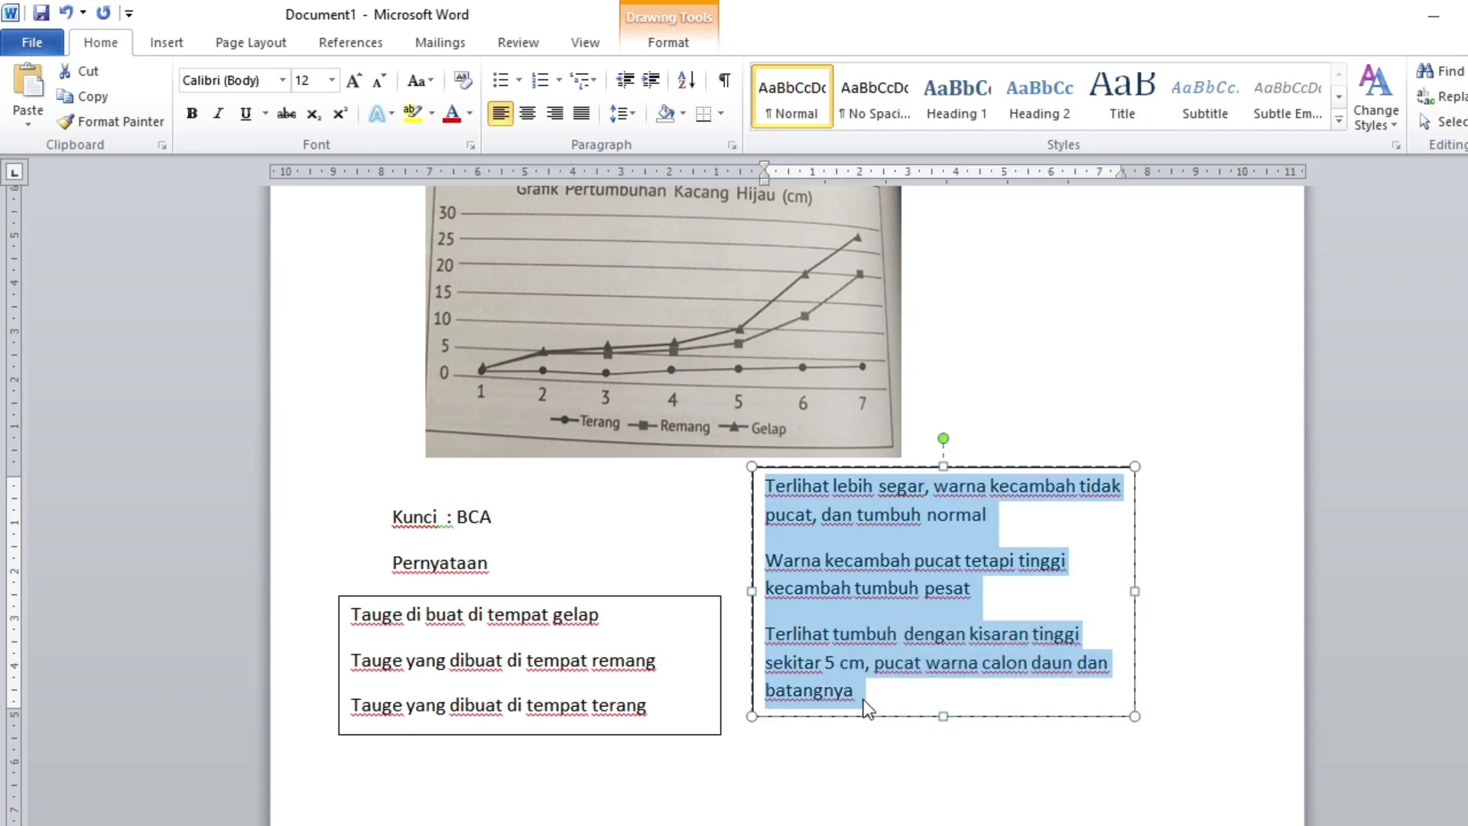
key("alt+Tab")
left_click(835, 619)
key("ctrl+v")
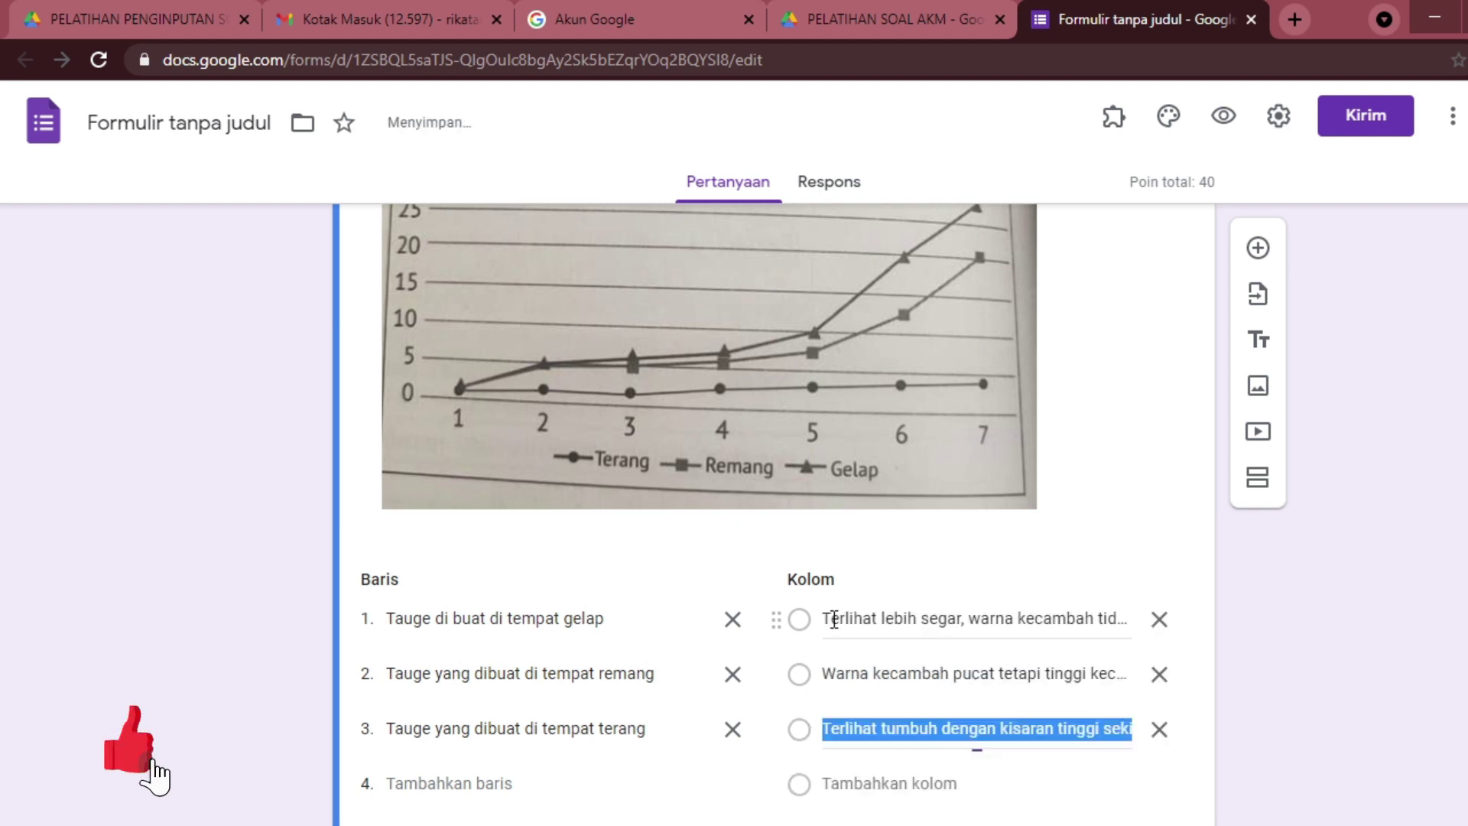
In the grid's answer key, match gelap with Warna kecambah pucat, remang with Terlihat tumbuh and terang with Terlihat lebih segar.
scroll(535, 750, "down", 2)
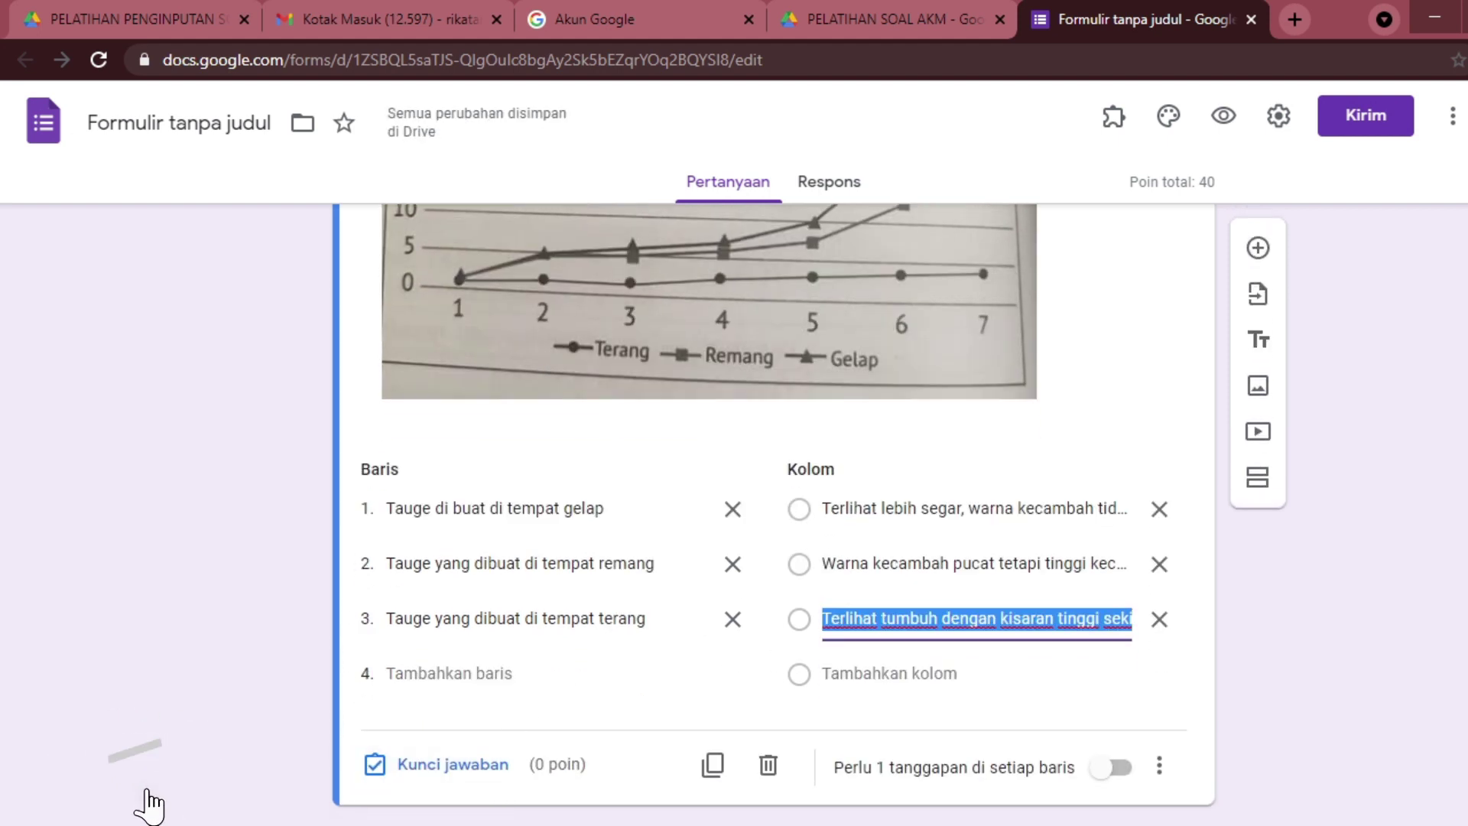
key("alt+Tab")
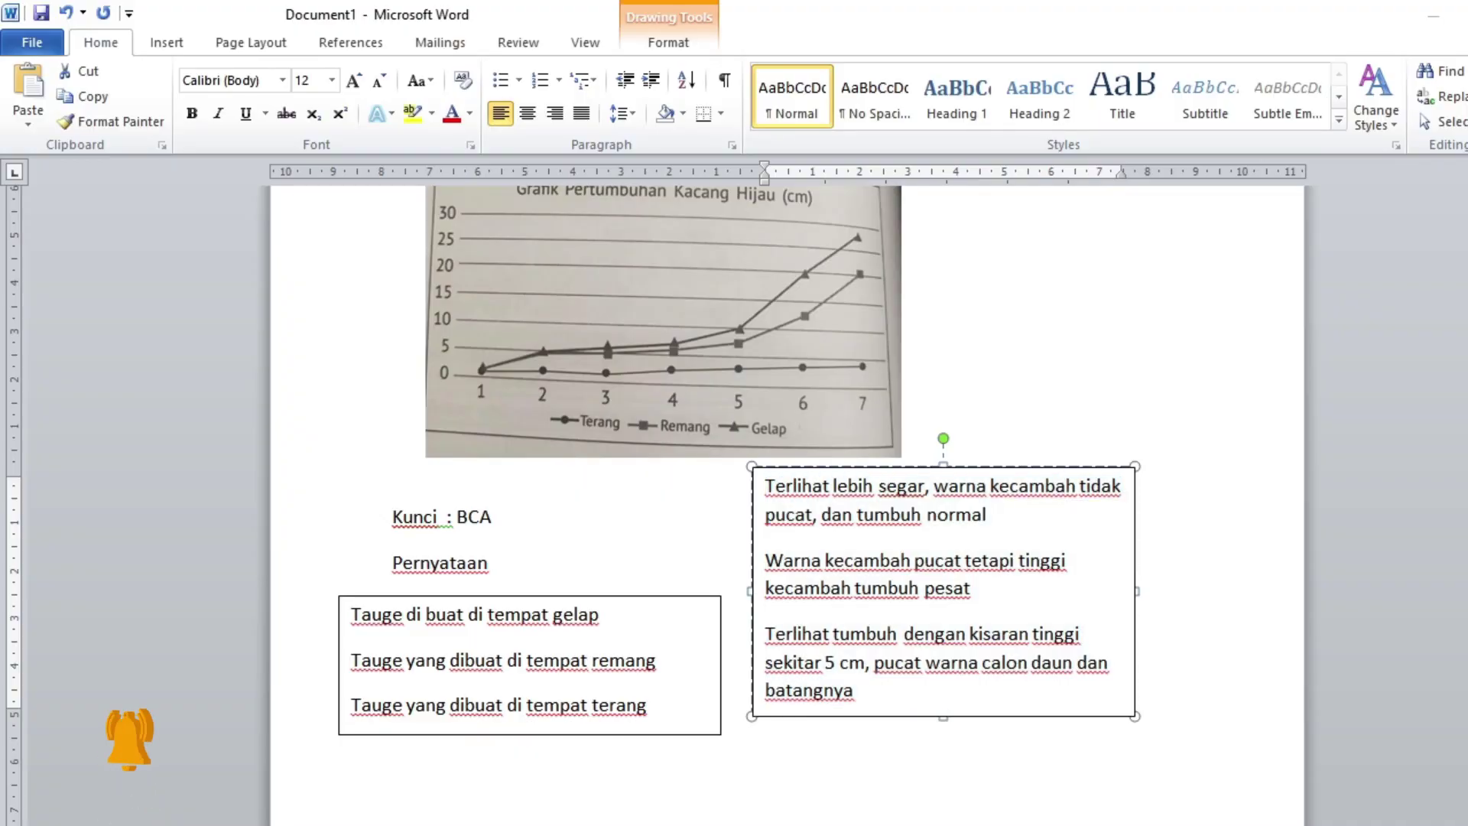
key("alt+Tab")
left_click(442, 757)
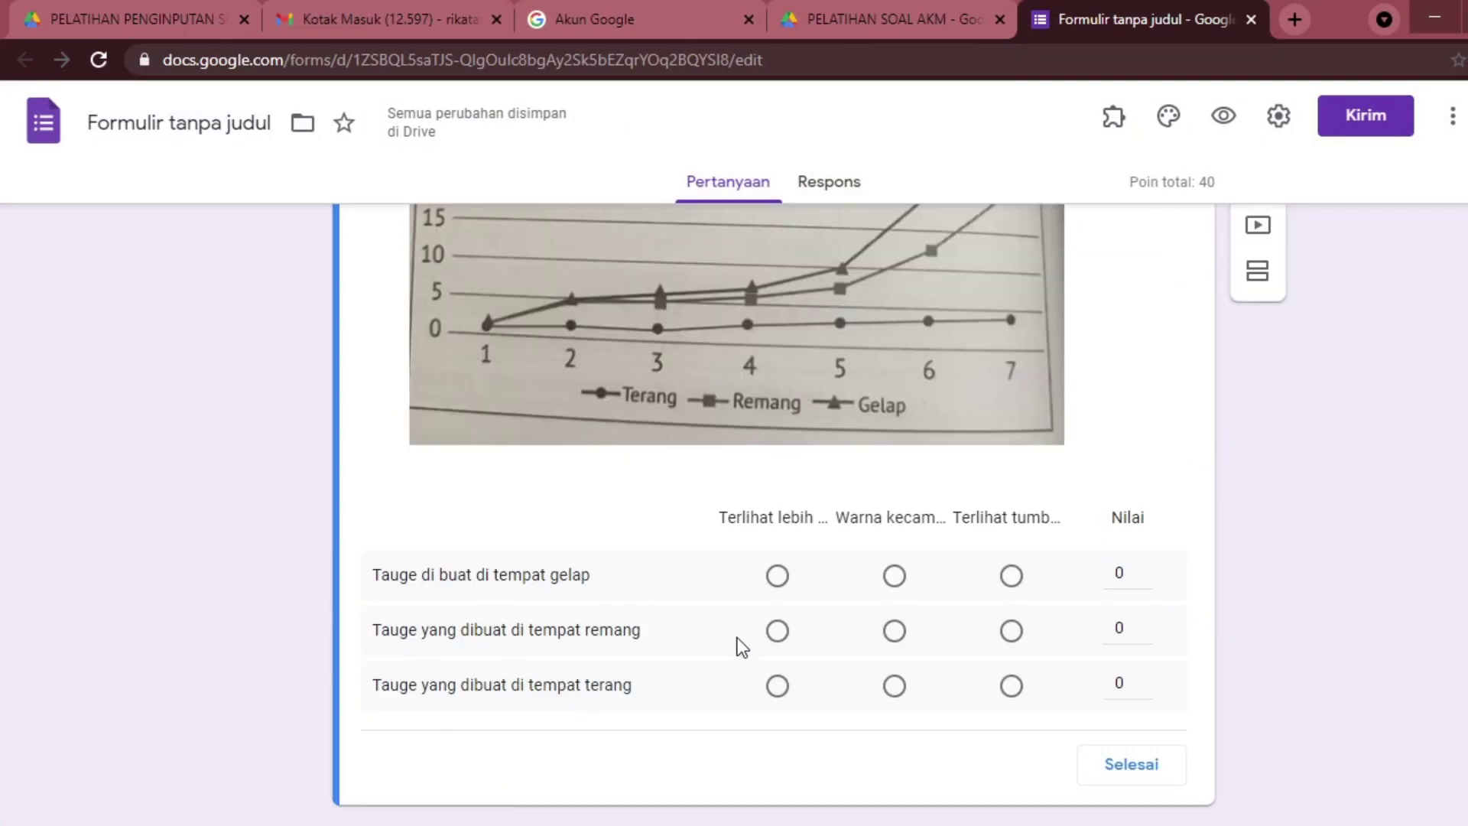
left_click(895, 577)
left_click(1011, 633)
left_click(777, 687)
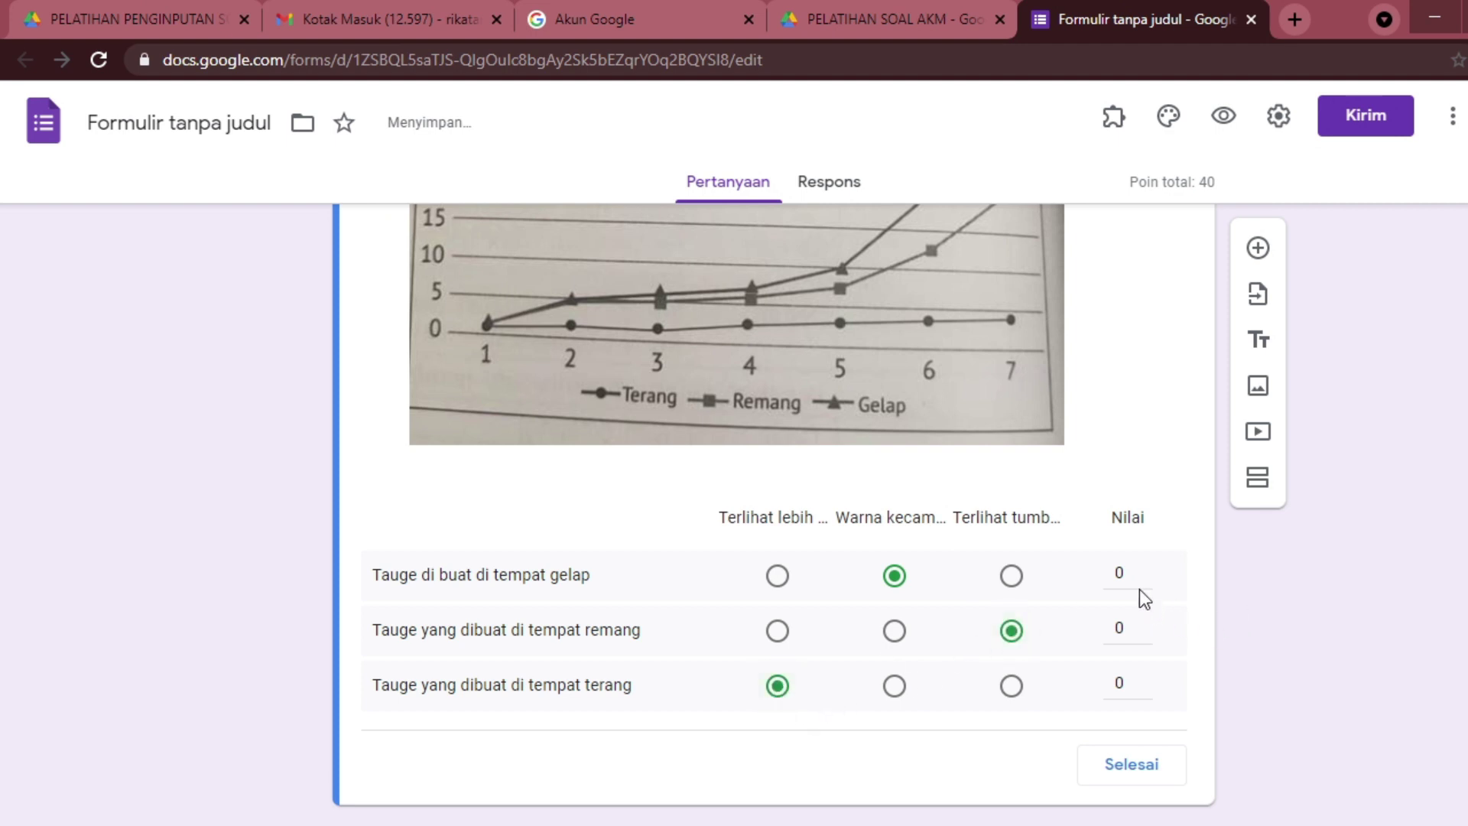
Give each of the three grid rows a score of 5 and finish editing the answer key.
type("5")
left_click(1118, 628)
type("5")
left_click(1123, 686)
type("5")
left_click(1126, 765)
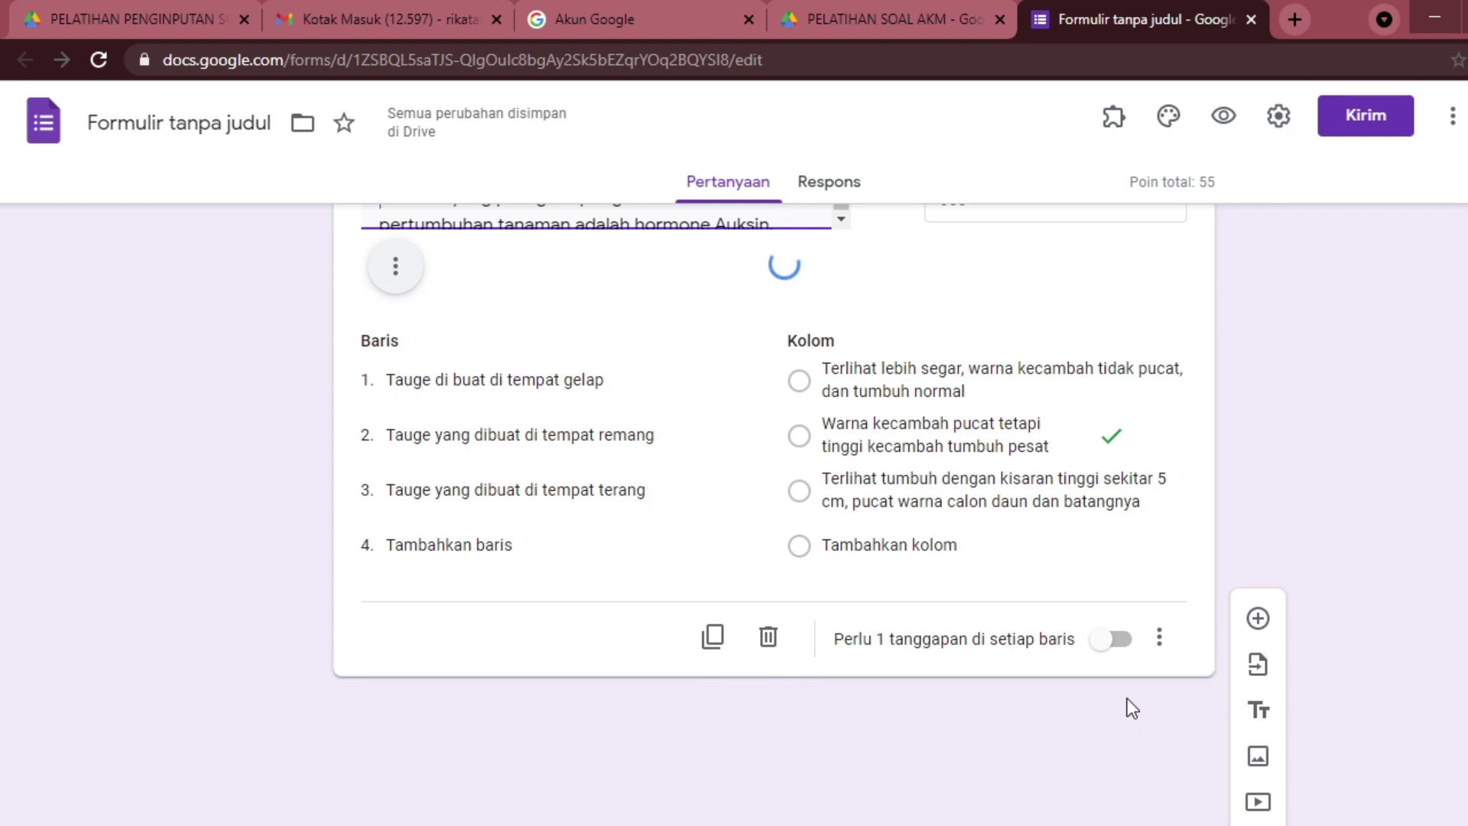
Duplicate the third question to make a fourth one with the same passage and graph.
scroll(1078, 719, "down", 10)
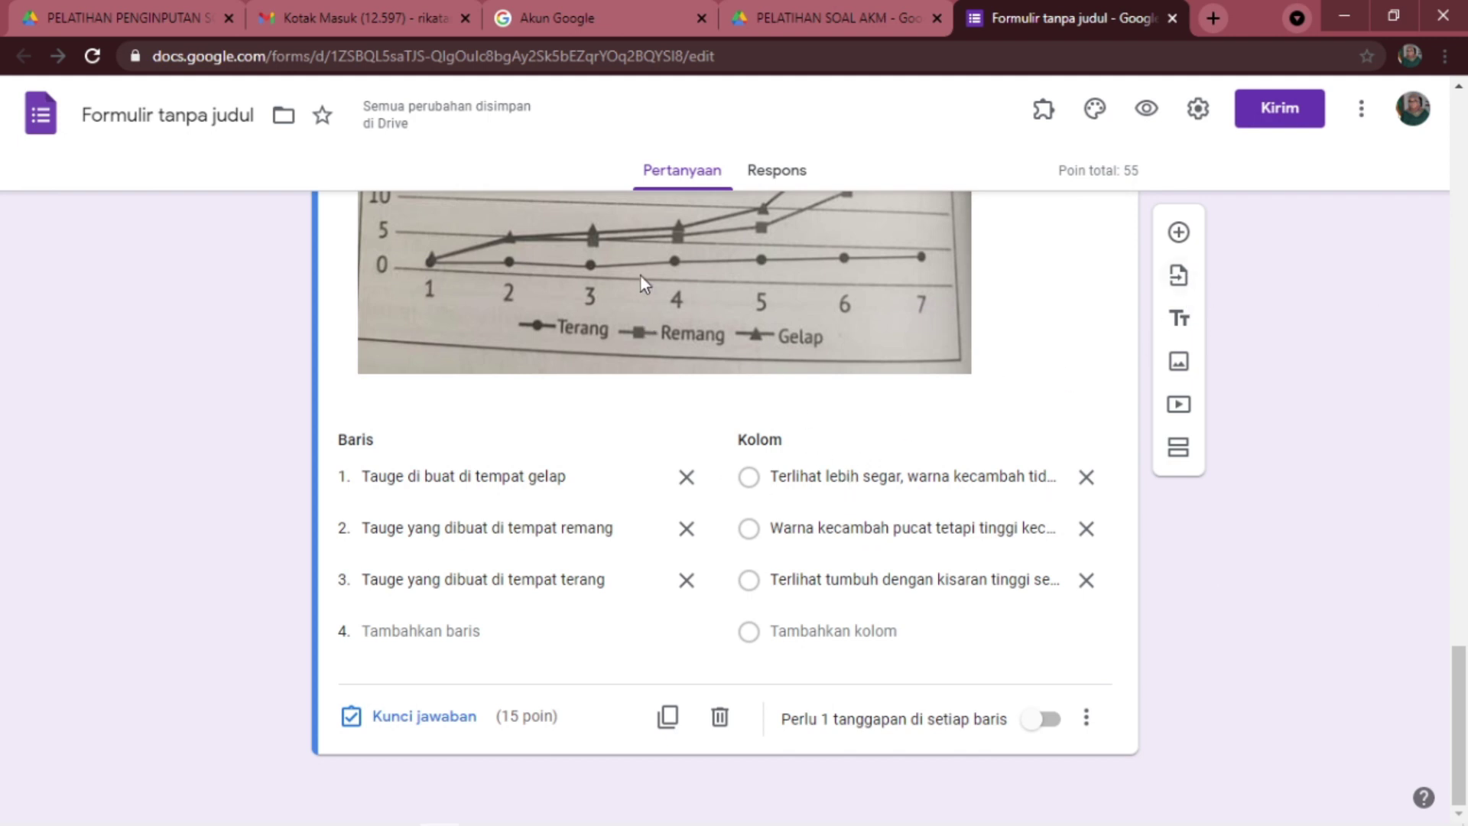
left_click(664, 717)
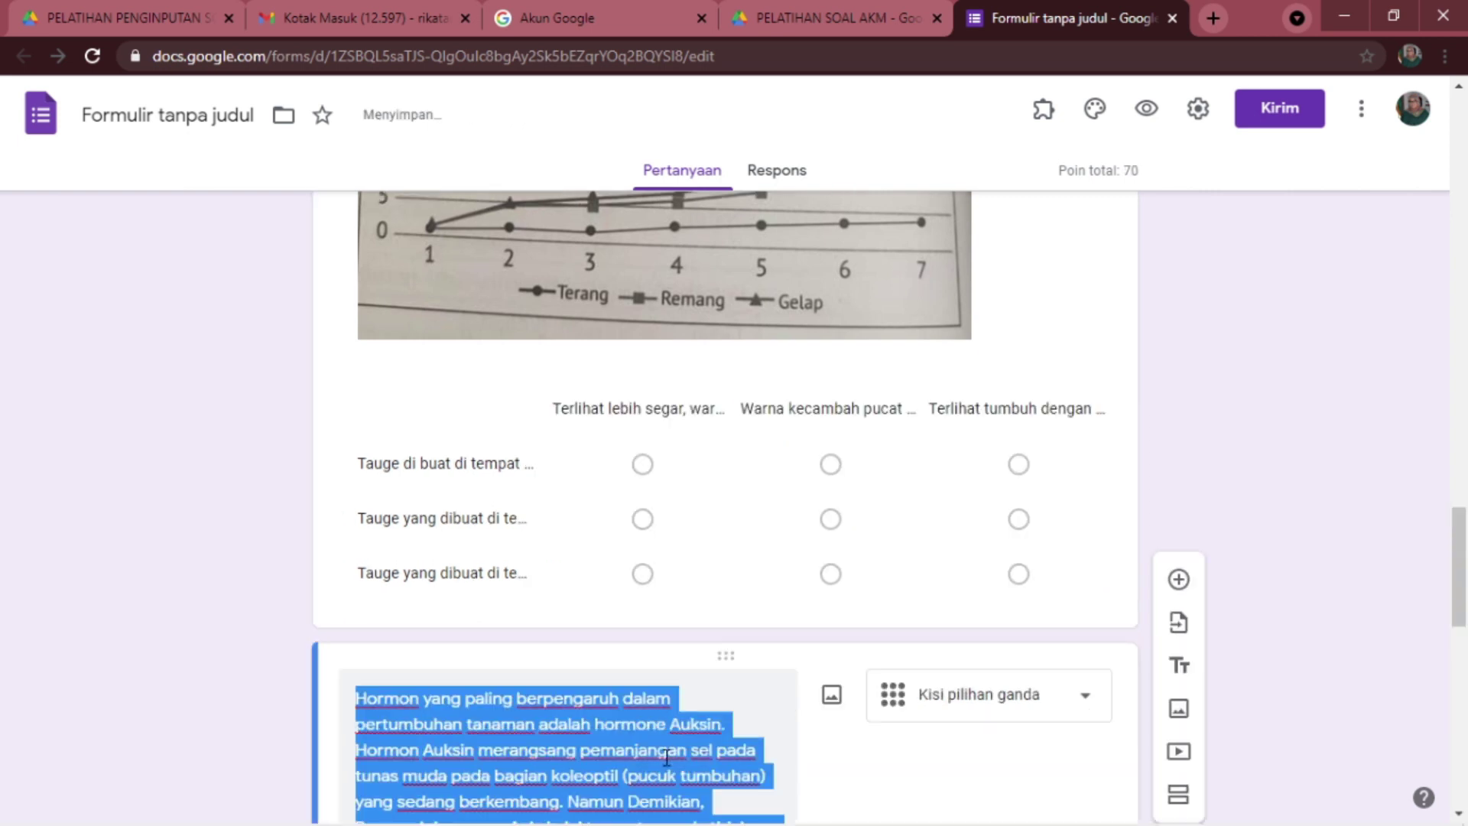
left_click(920, 475)
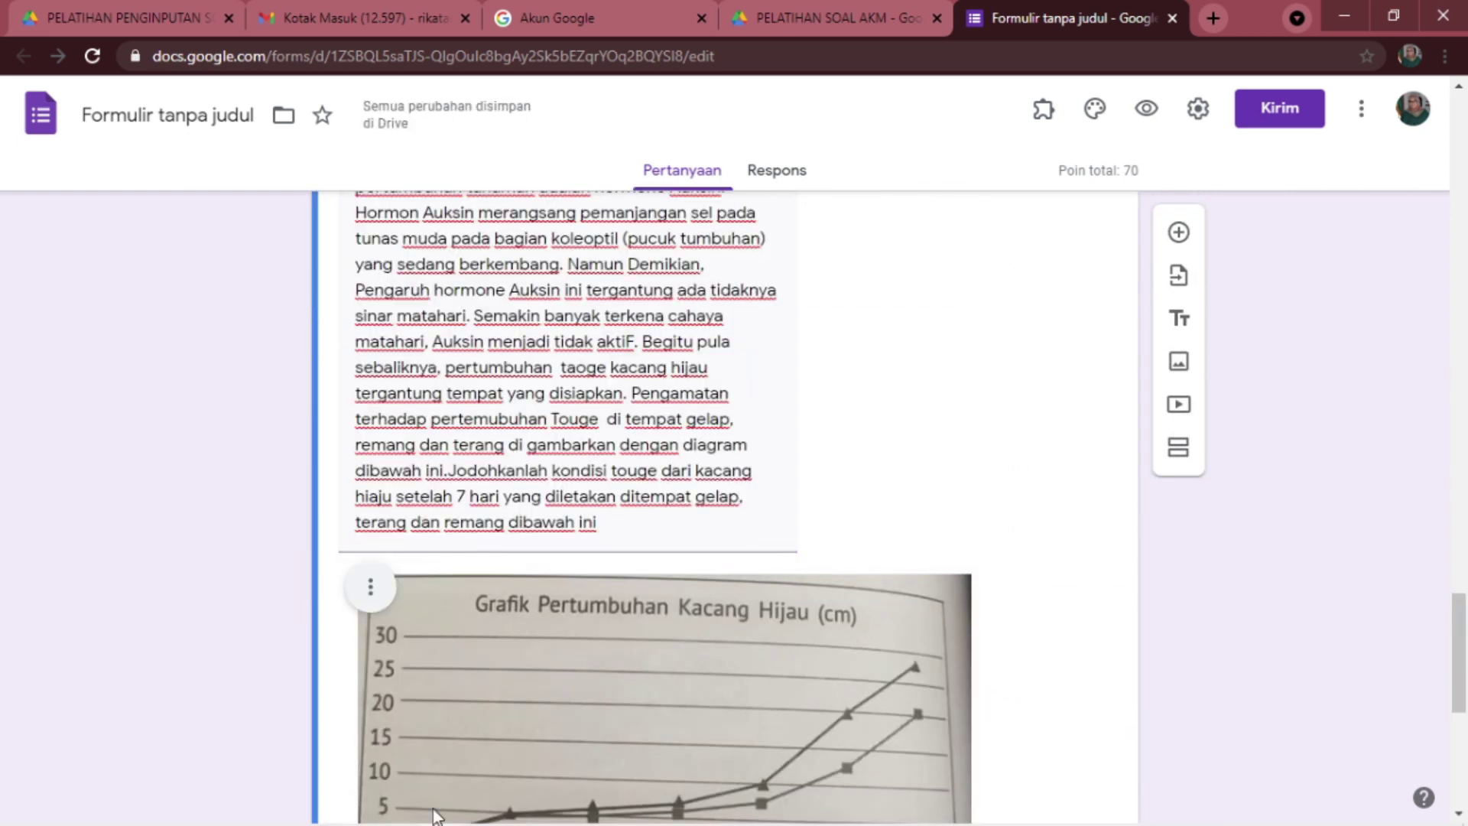
Replace the fourth question's closing Jodohkanlah sentence with Word's question, Berdasarkan Tabel dibawah ini pada kondisi apakah hormone auksin tidak aktif ?
left_click(360, 808)
left_click(292, 743)
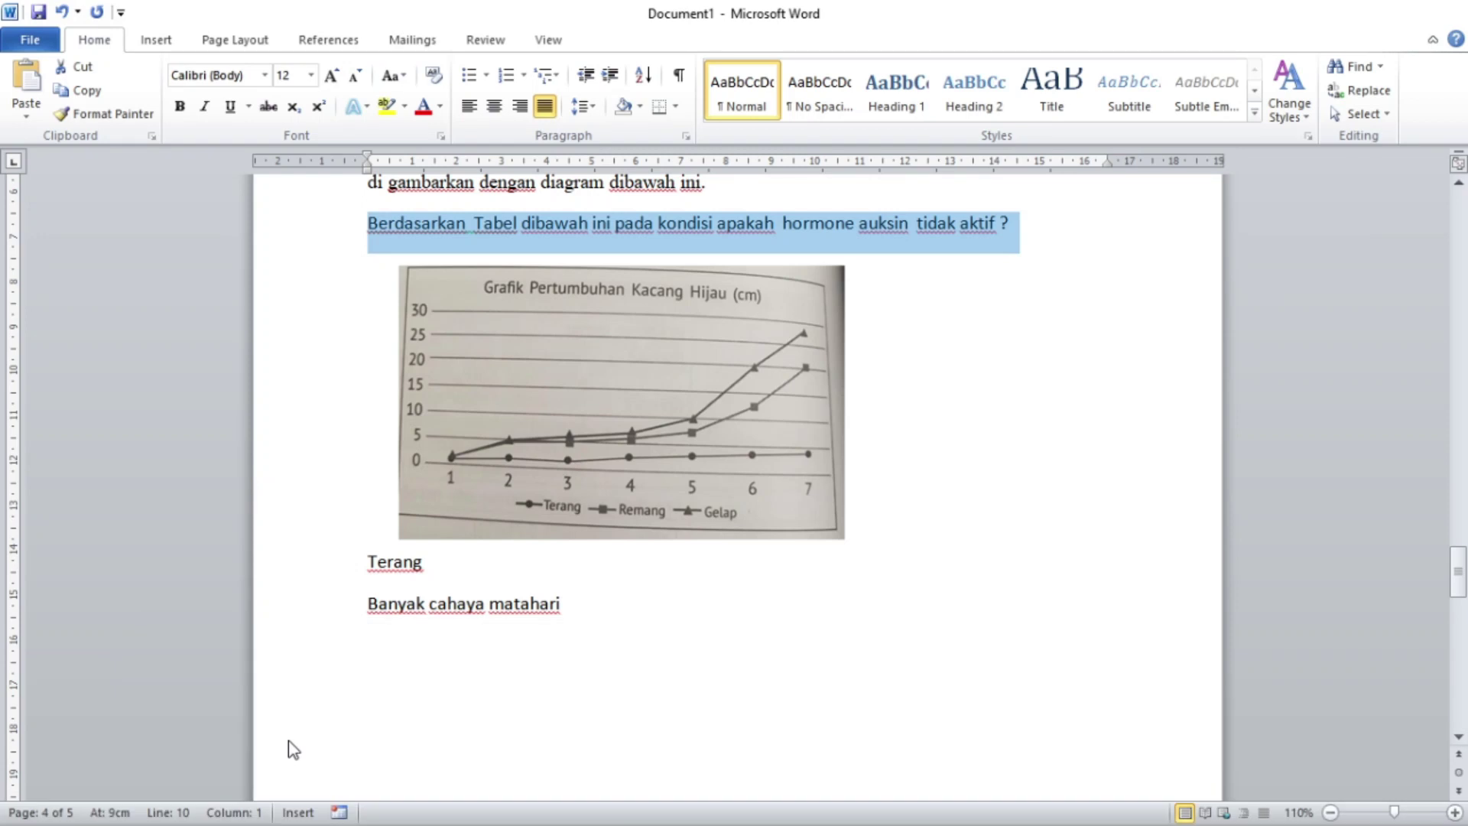
right_click(490, 228)
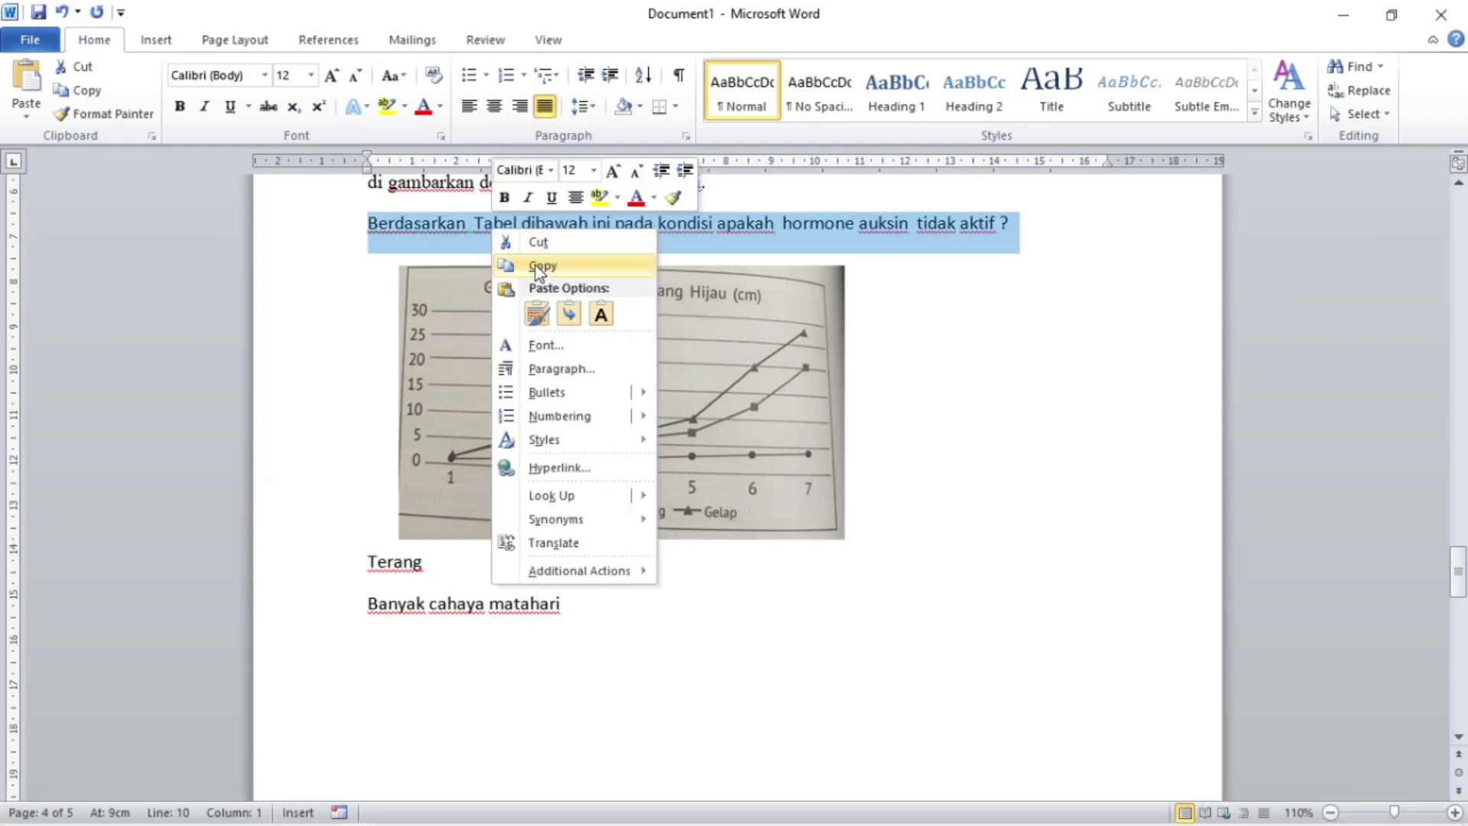
left_click(535, 264)
left_click(438, 810)
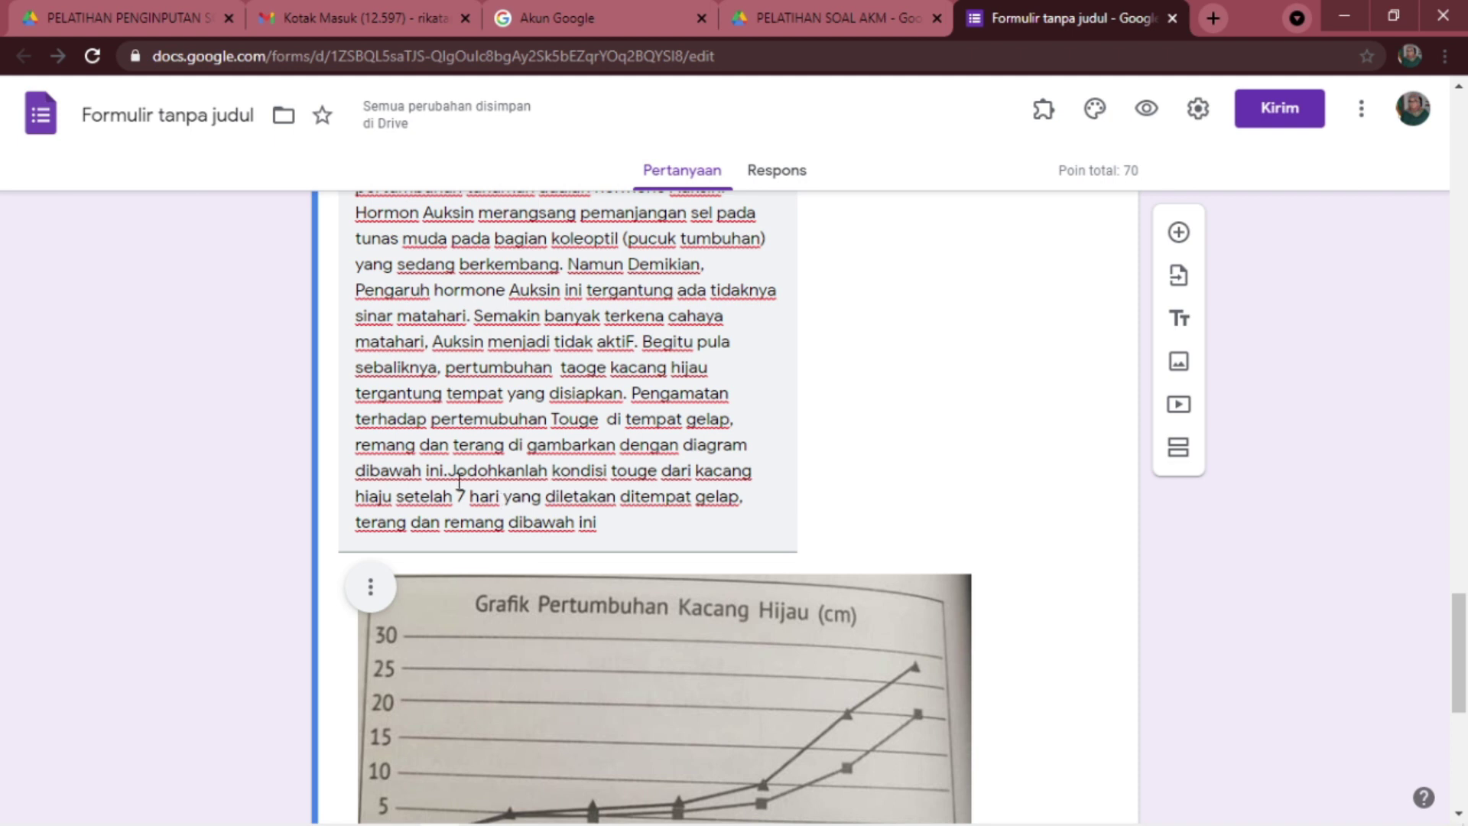
left_click(566, 512)
left_click(498, 497)
left_click_drag(450, 469, 612, 526)
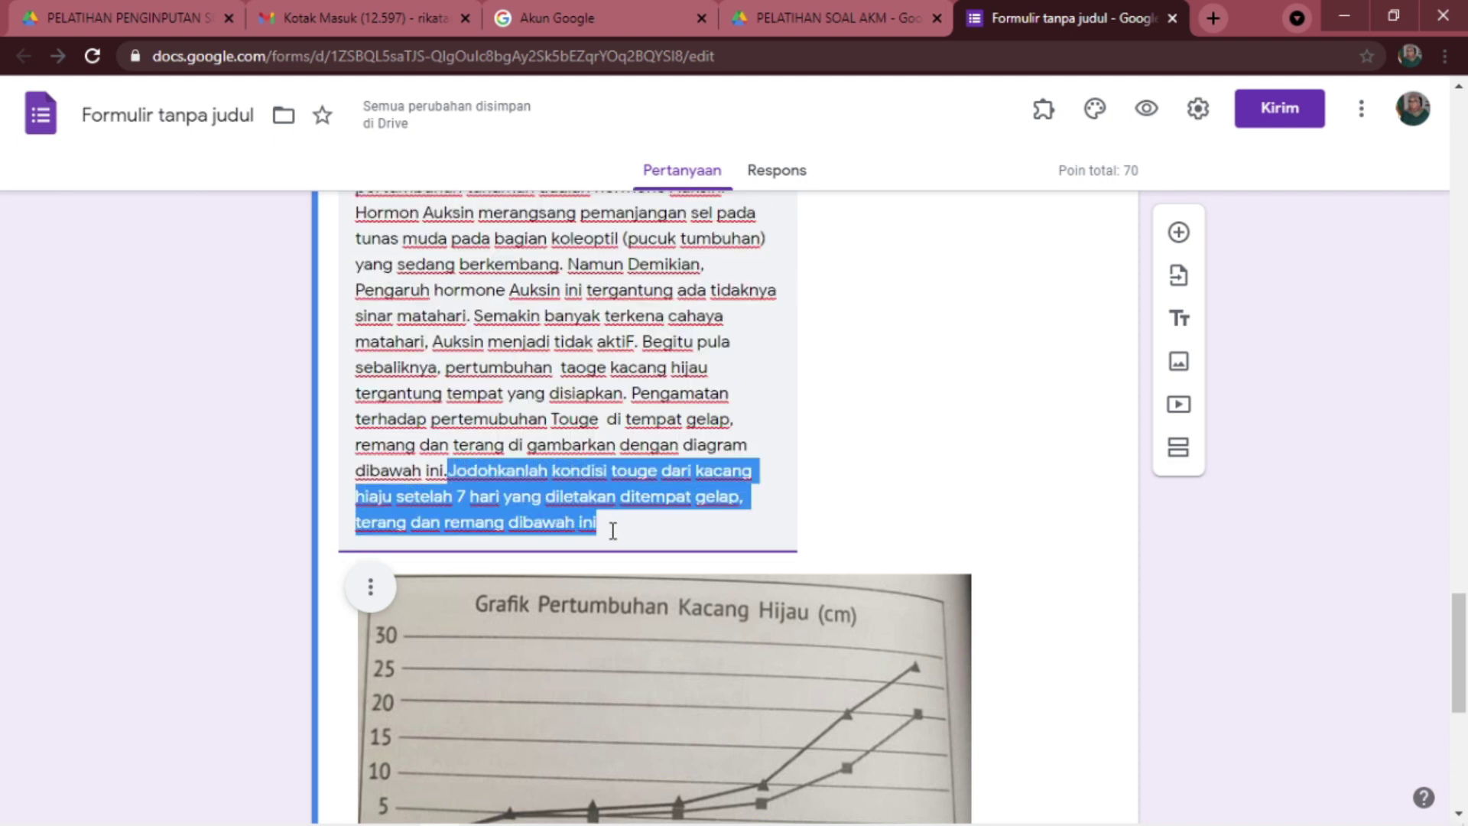
type("Berdasarkan  Tabel dibawah ini pada kondisi apakah  hormone auksin  tidak aktif ?")
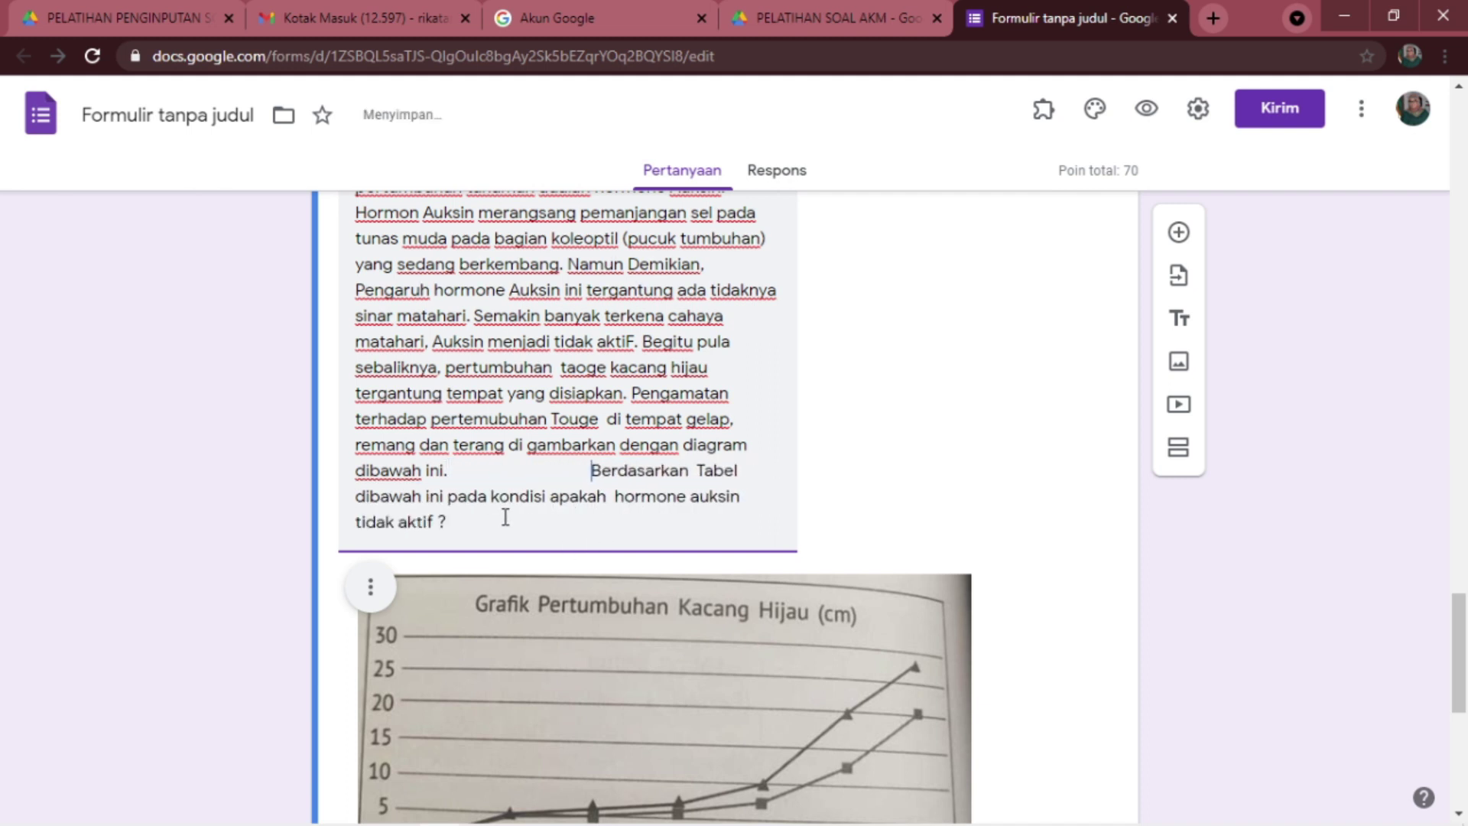
Change the fourth question's type to Jawaban singkat.
scroll(554, 572, "down", 3)
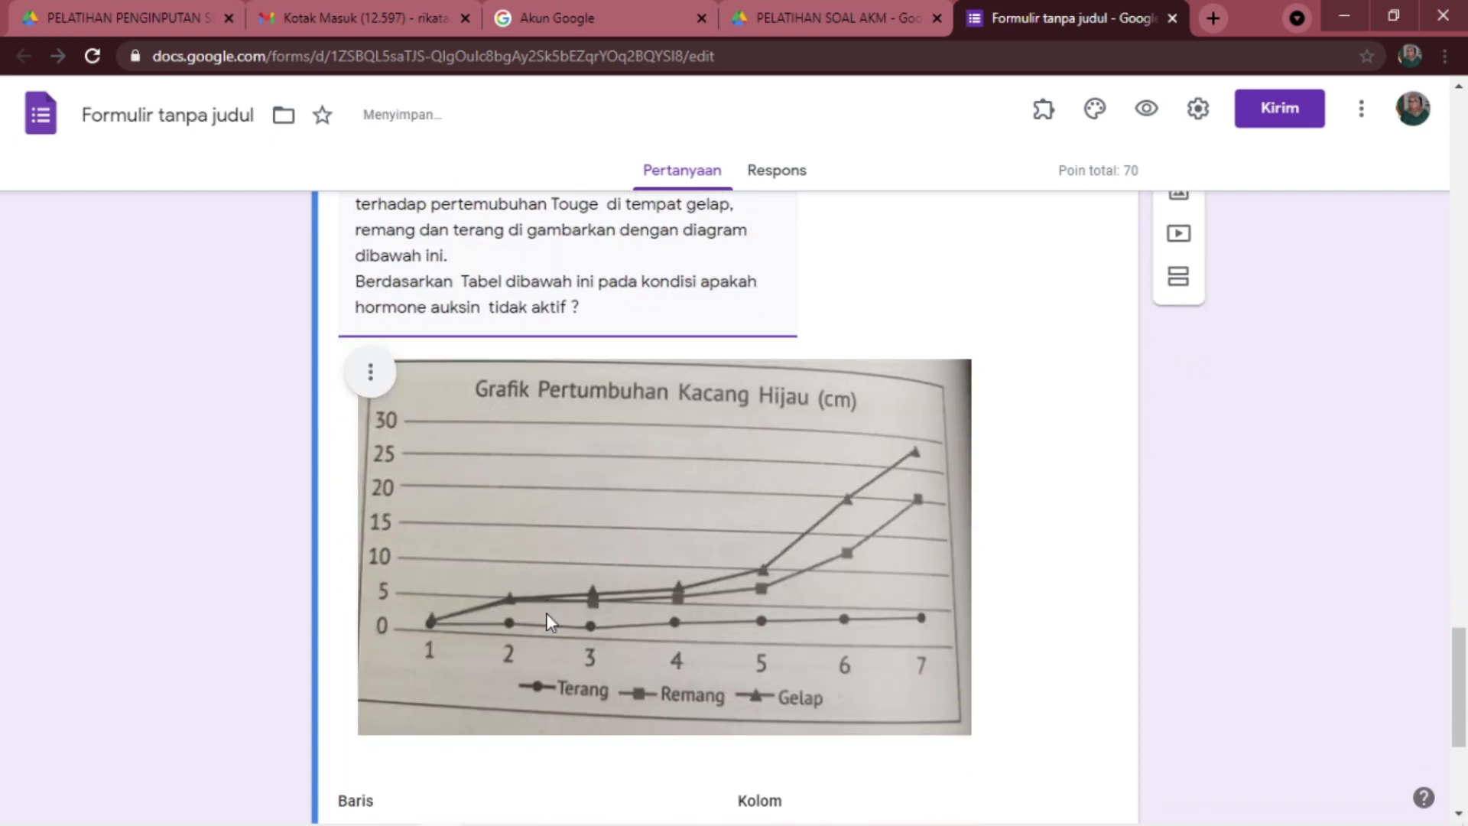
scroll(597, 621, "up", 4)
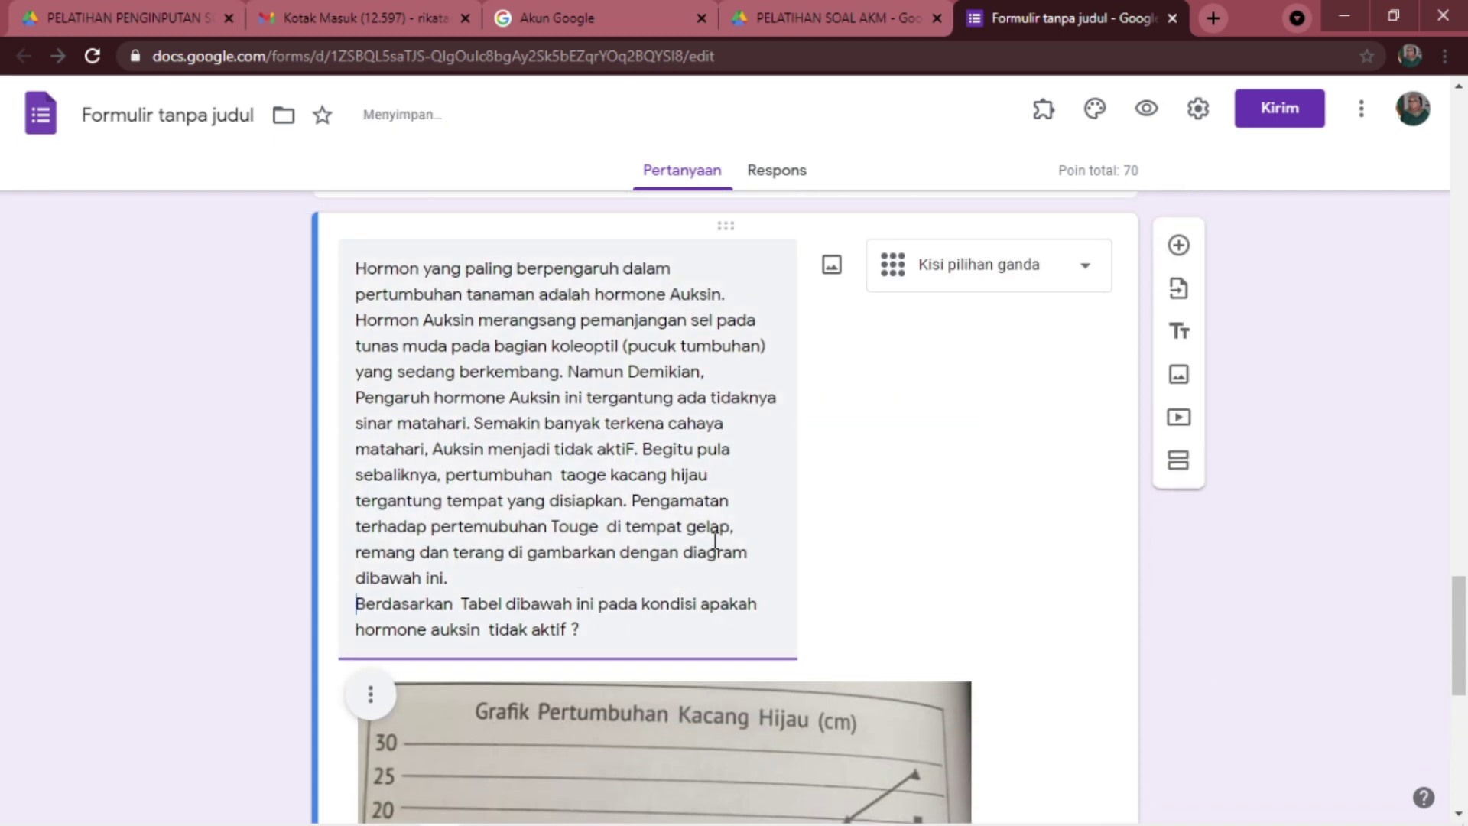
left_click(985, 275)
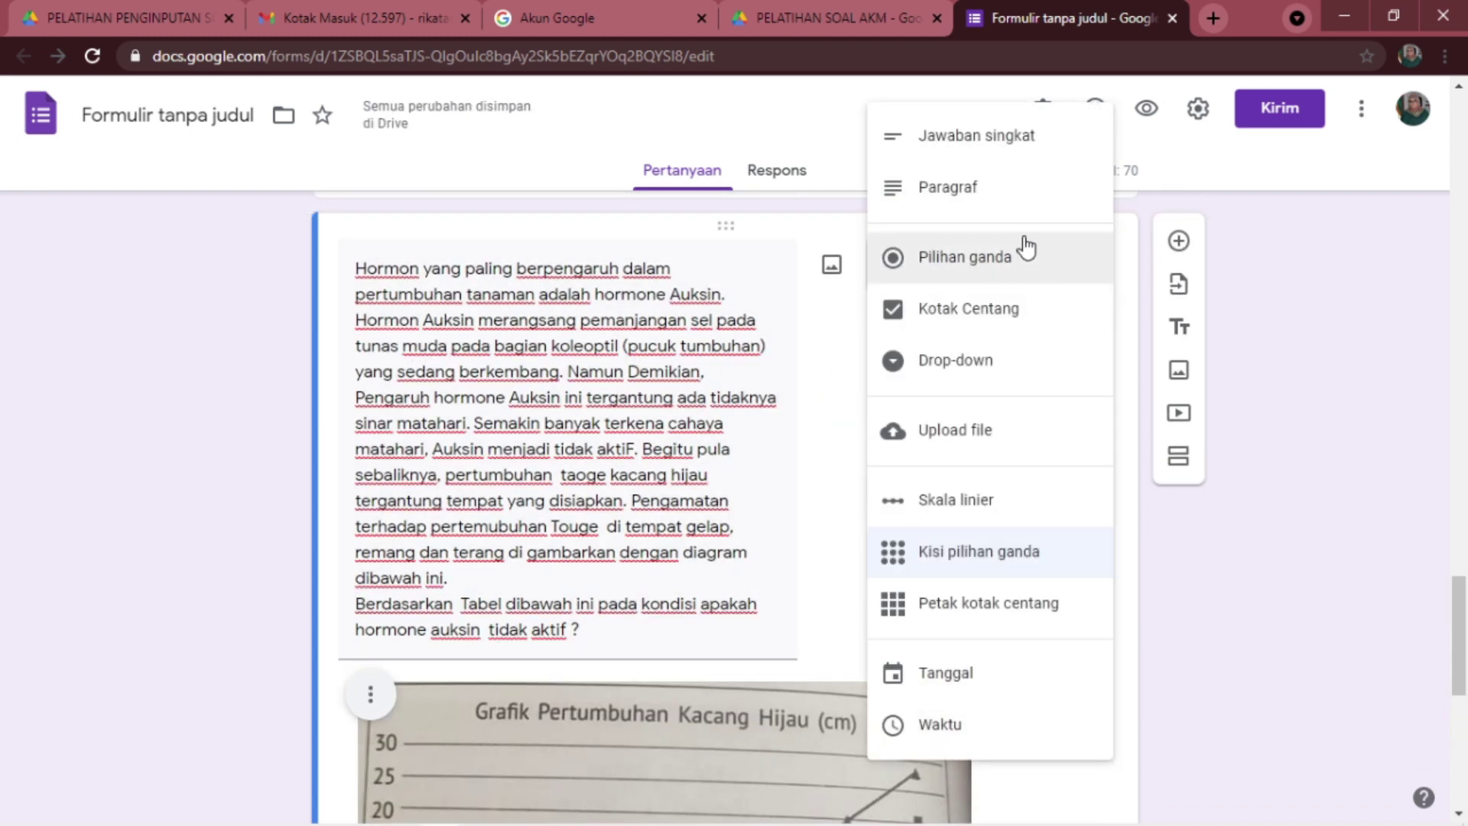
left_click(977, 138)
Copy Terang from Word into the fourth question's answer key as a correct answer.
scroll(809, 557, "down", 5)
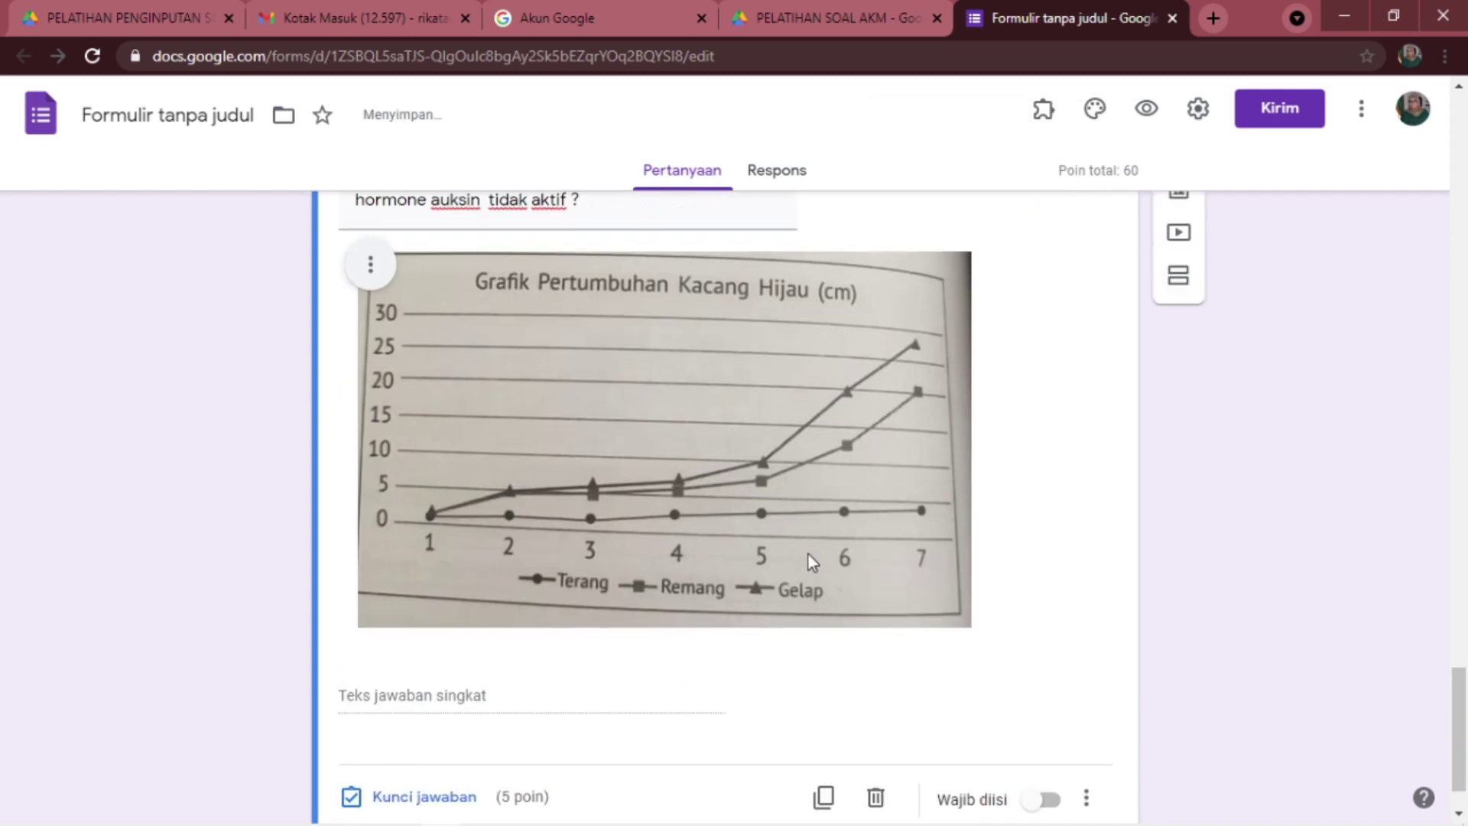
scroll(809, 554, "down", 1)
left_click(428, 726)
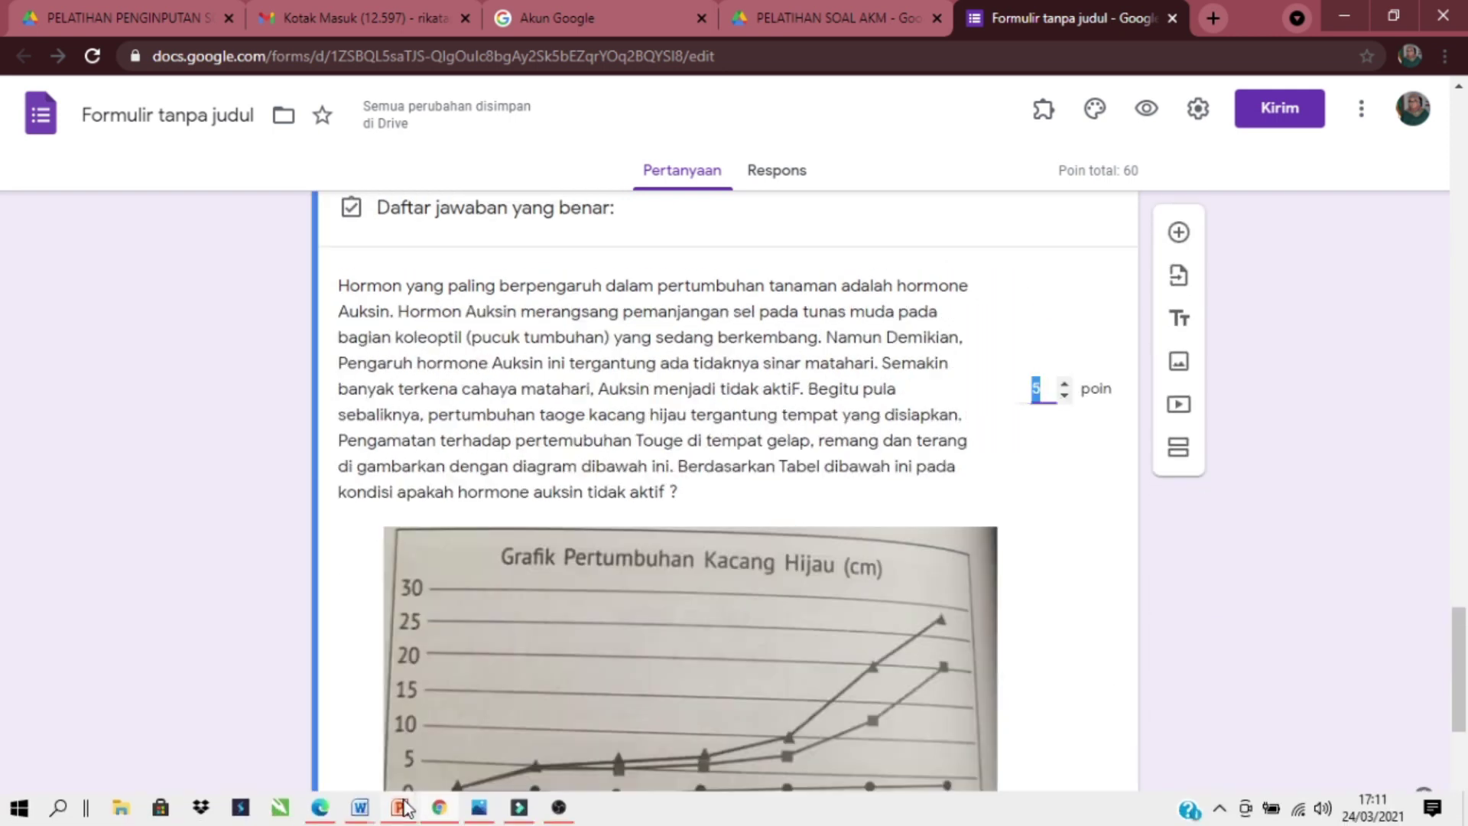
left_click(360, 807)
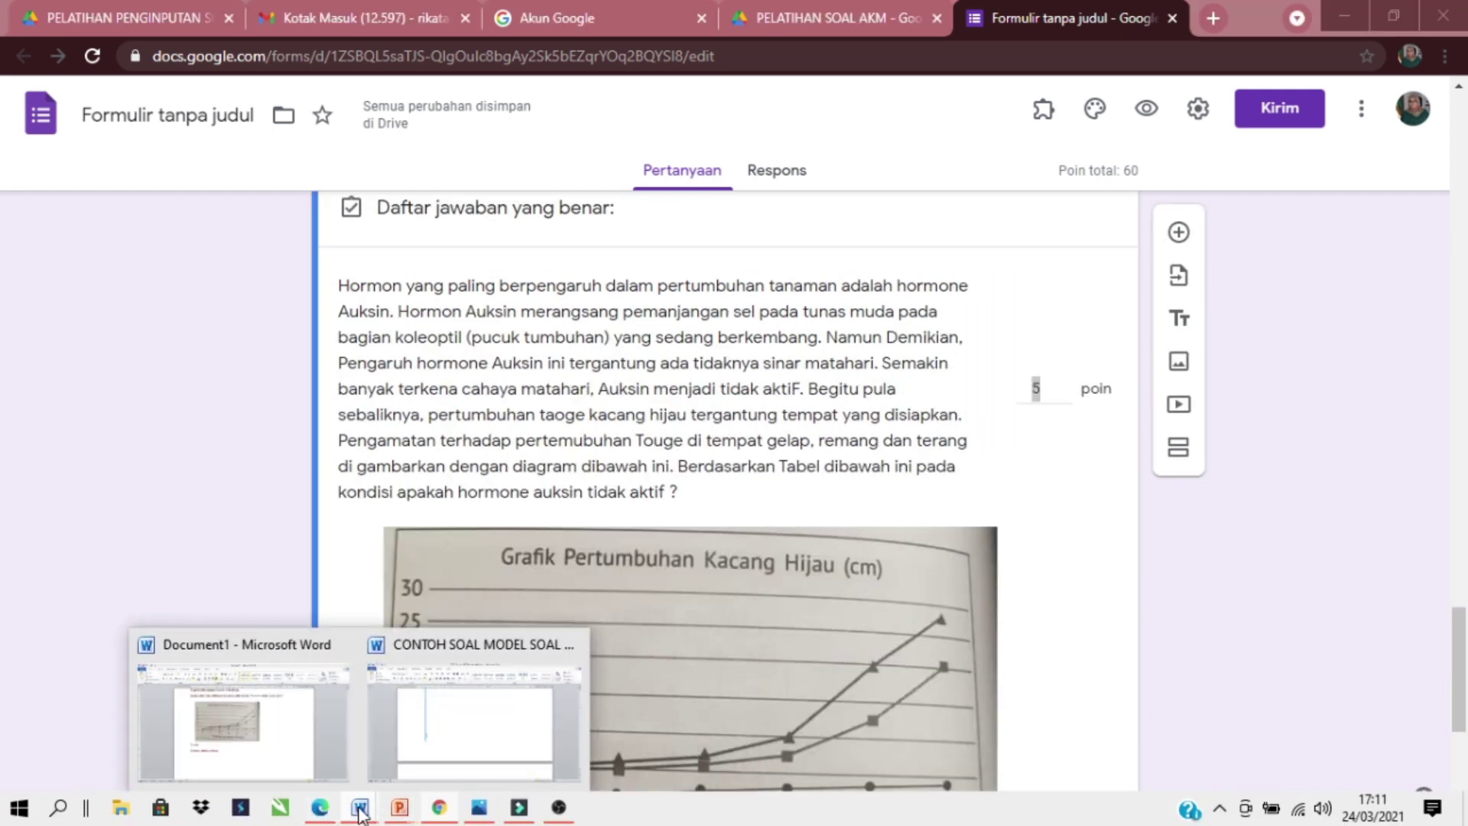
left_click(297, 744)
left_click(492, 577)
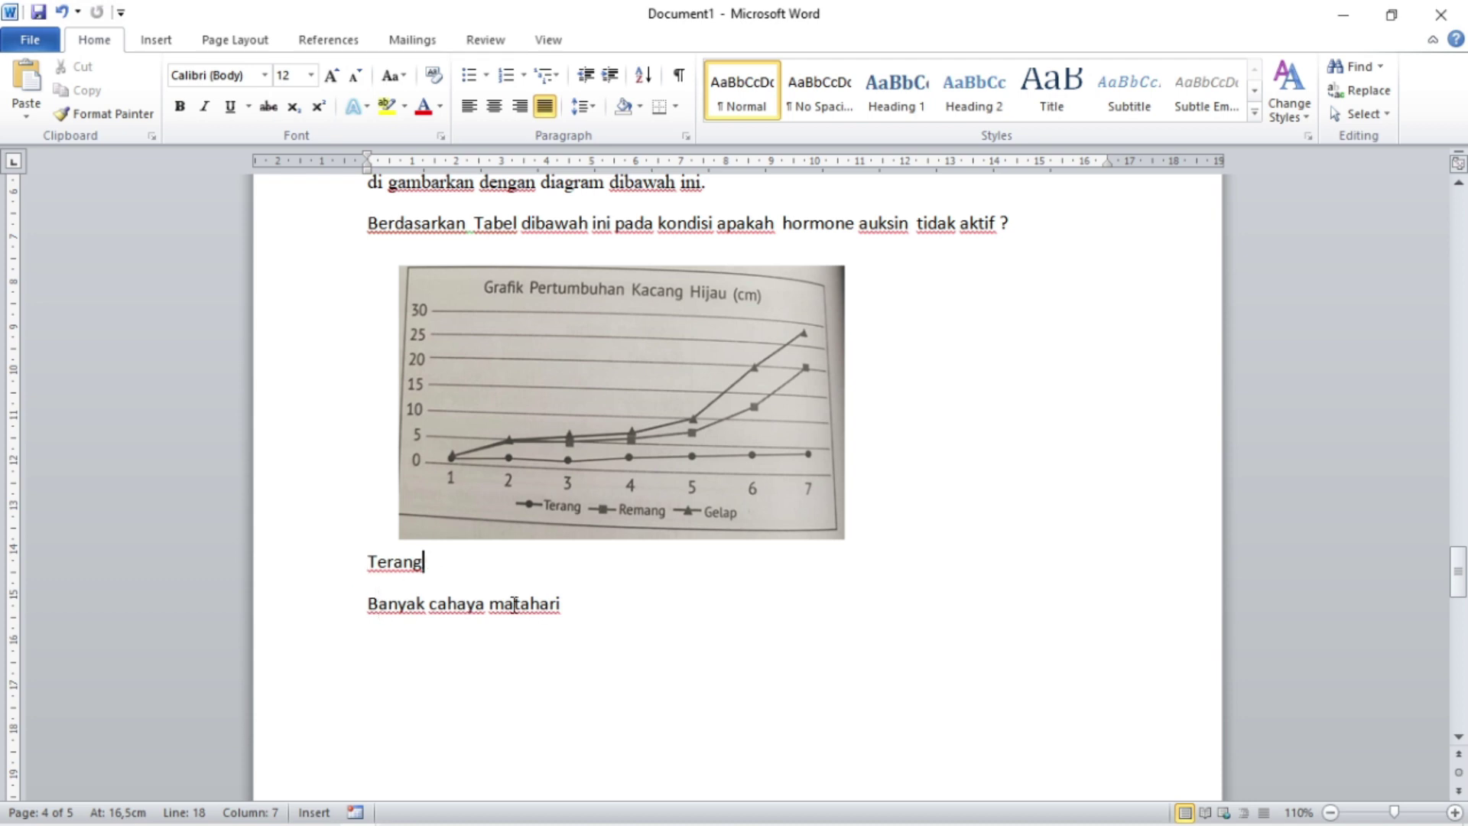
left_click(318, 562)
key("ctrl+c")
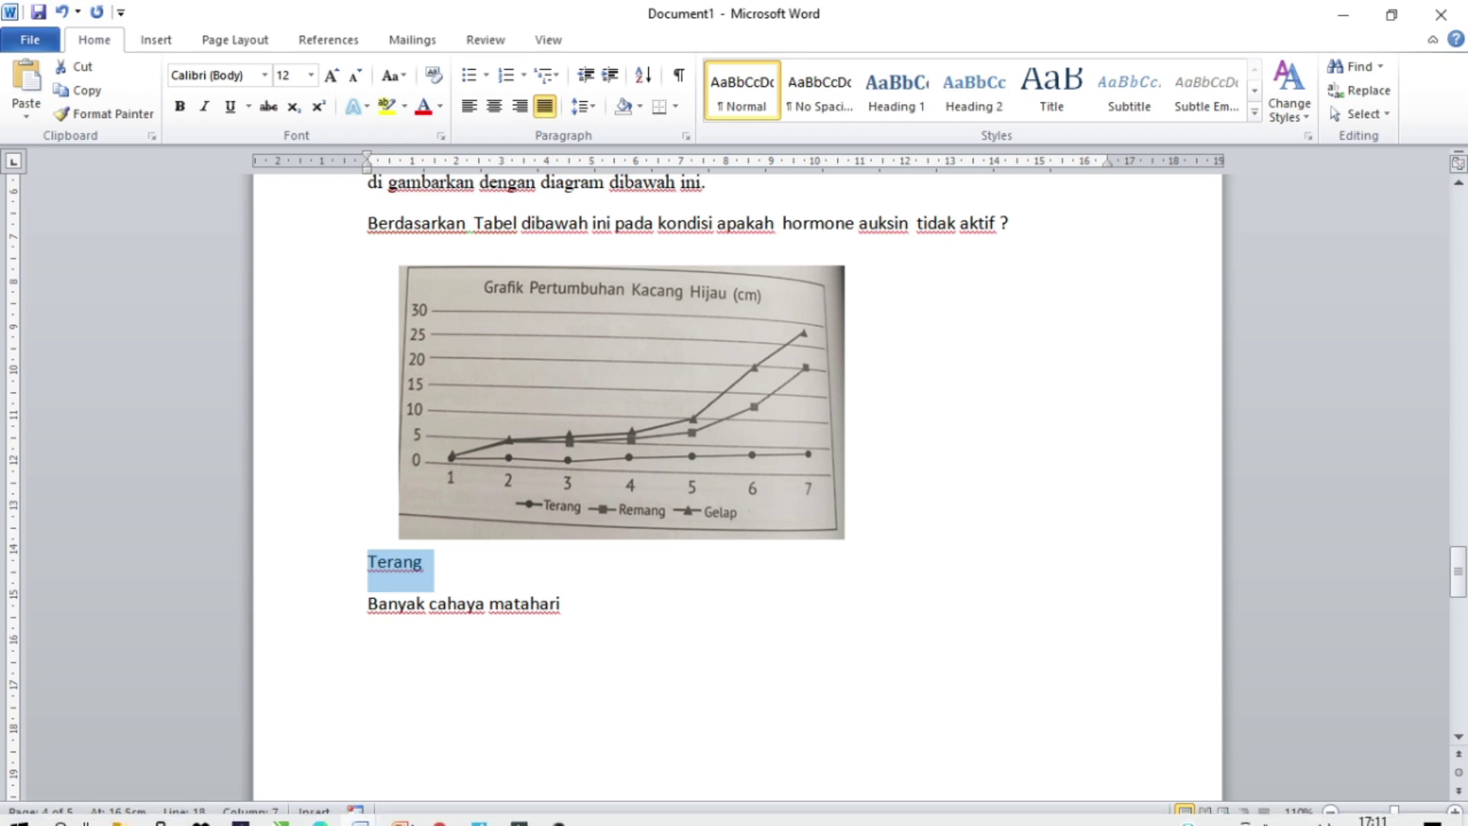
left_click(439, 807)
scroll(583, 656, "down", 8)
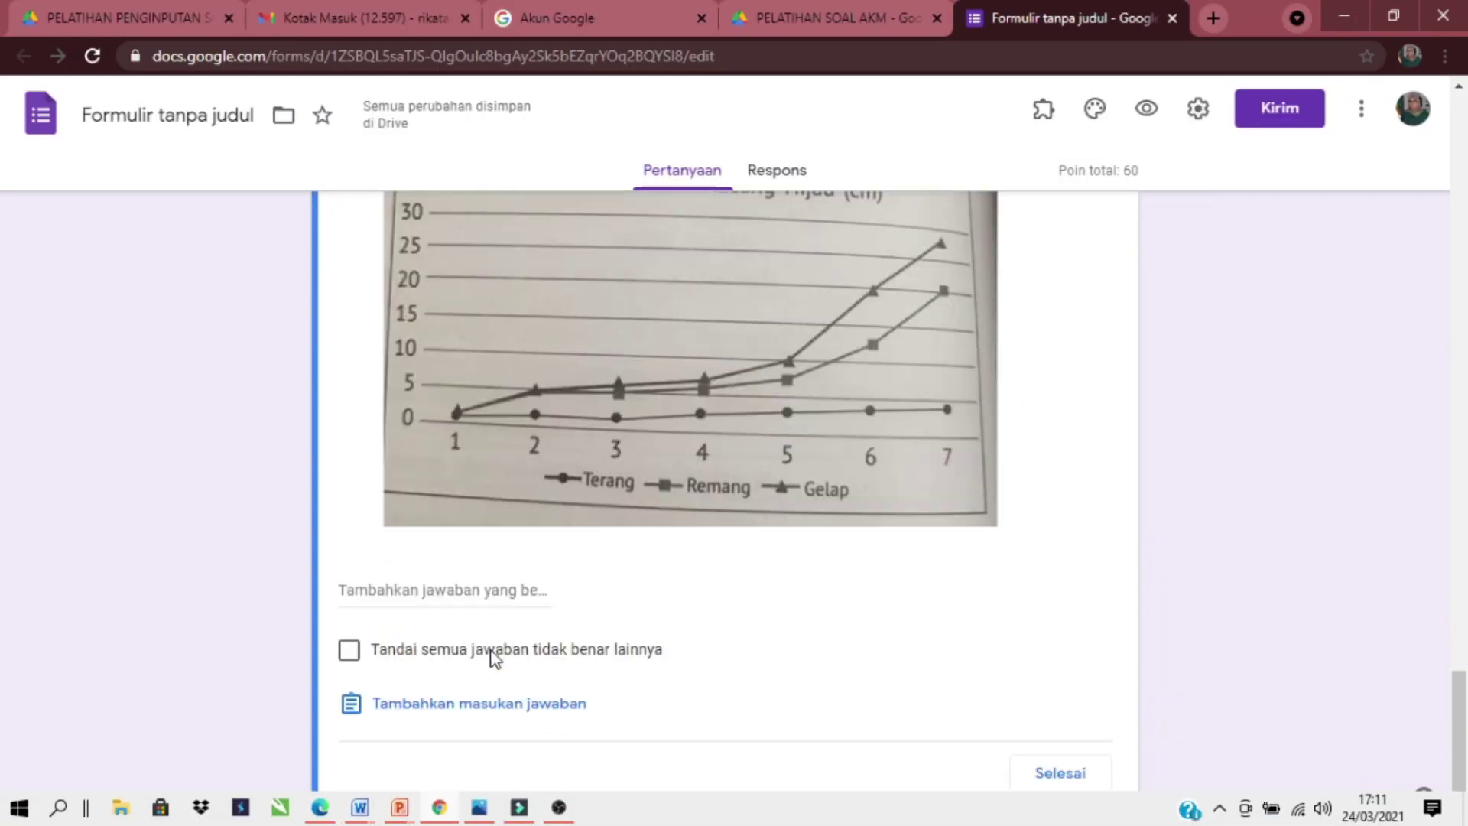
left_click(400, 534)
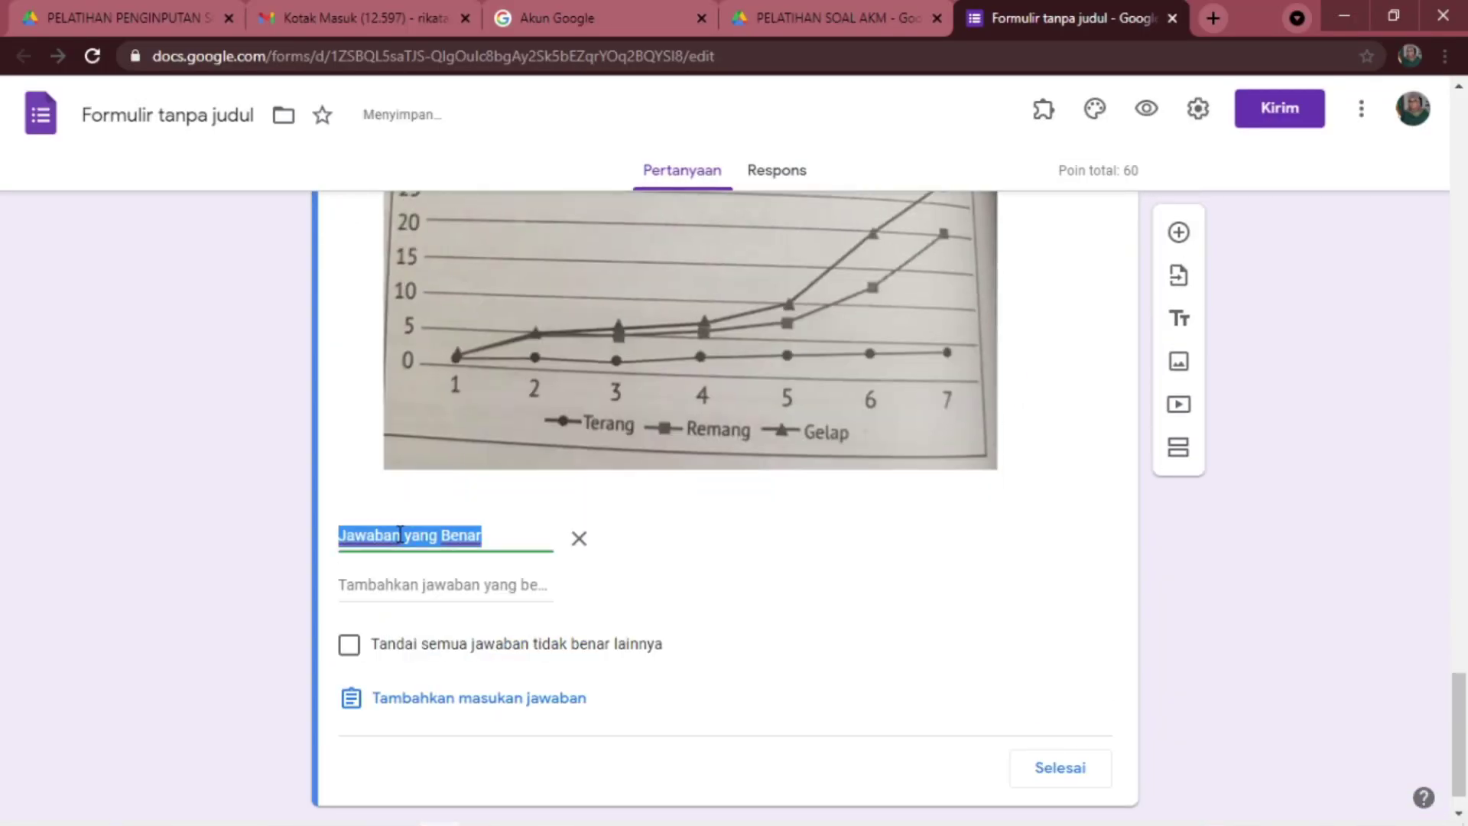
key("ctrl+v")
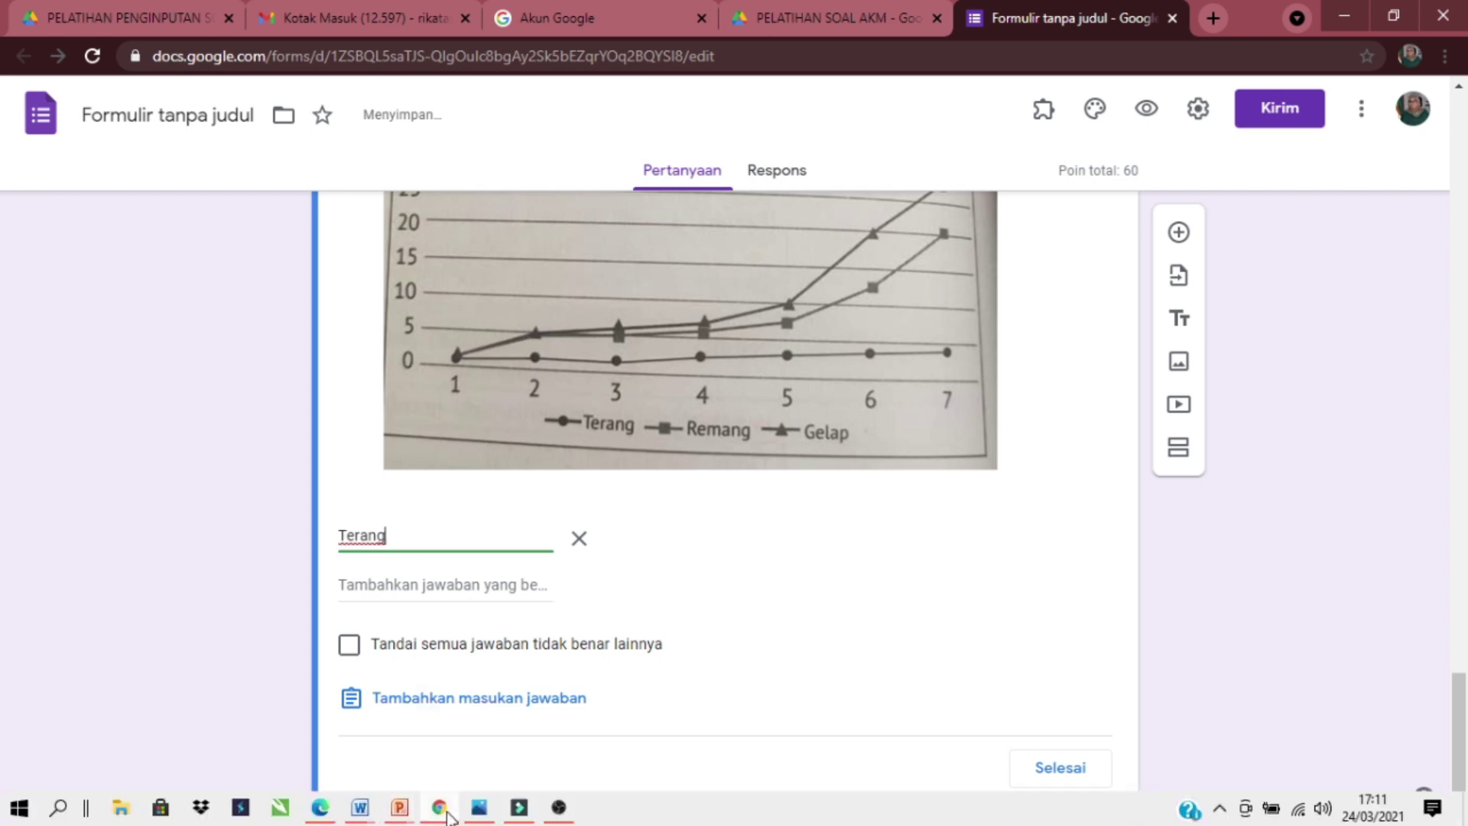
Copy Banyak cahaya matahari from Word into the answer key as a second correct answer.
left_click(441, 810)
left_click_drag(358, 604, 582, 610)
key("ctrl+c")
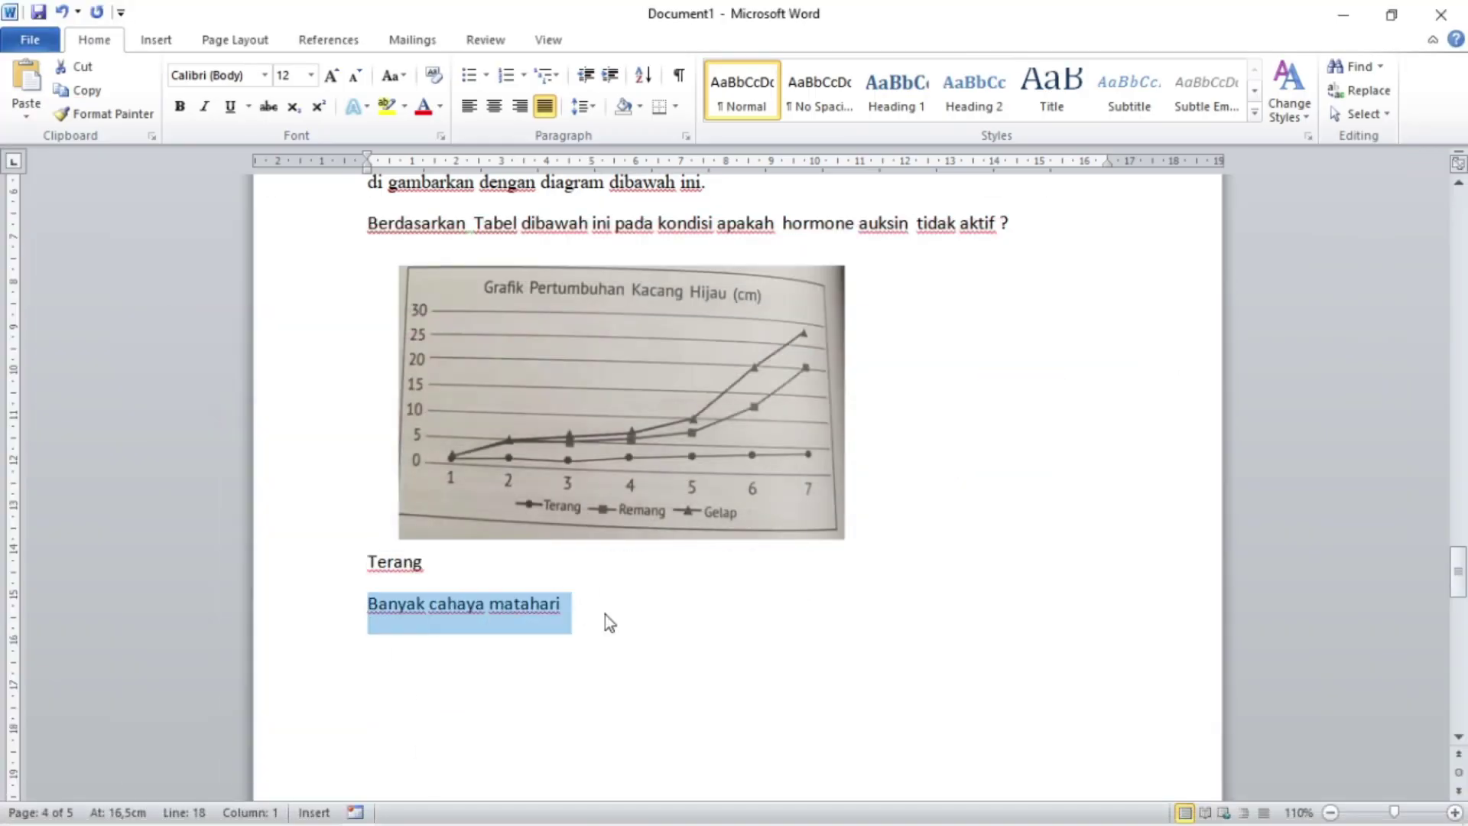
left_click(439, 815)
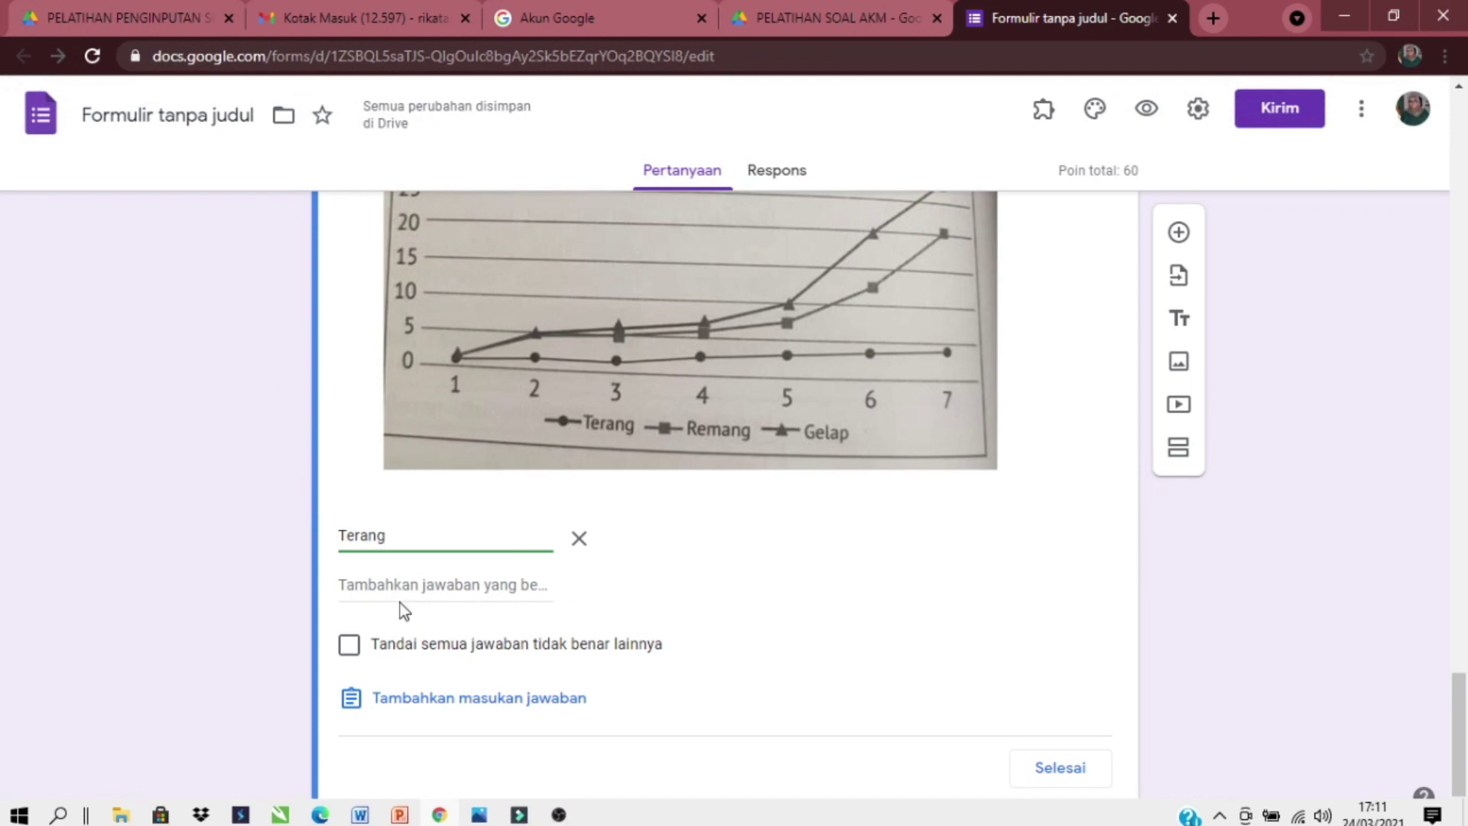
left_click(400, 602)
key("ctrl+v")
left_click(723, 681)
Set the fourth question's score to 20 points and finish editing its answer key.
scroll(859, 603, "up", 6)
double_click(1047, 382)
type("20")
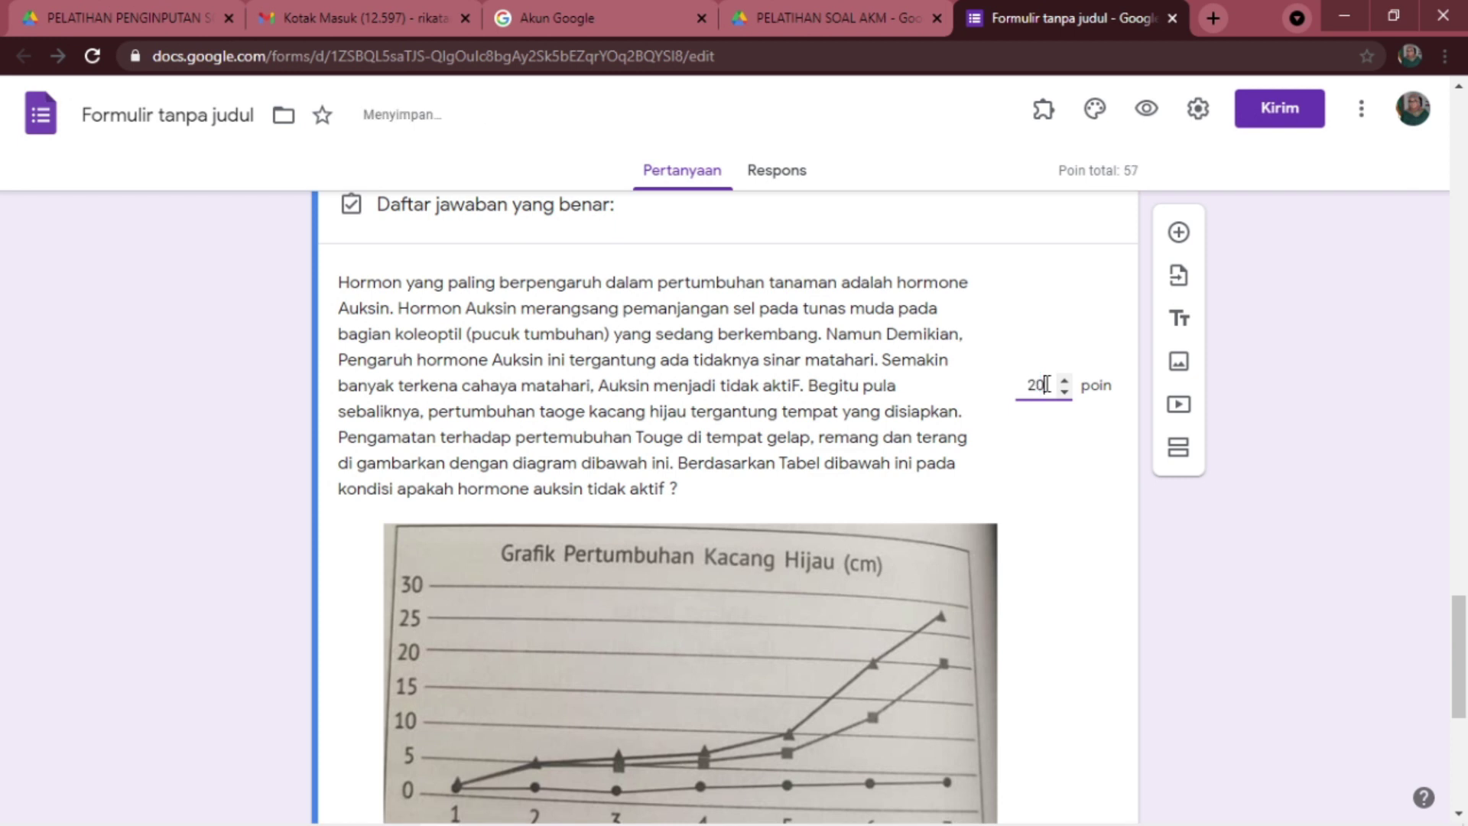
scroll(1082, 585, "down", 7)
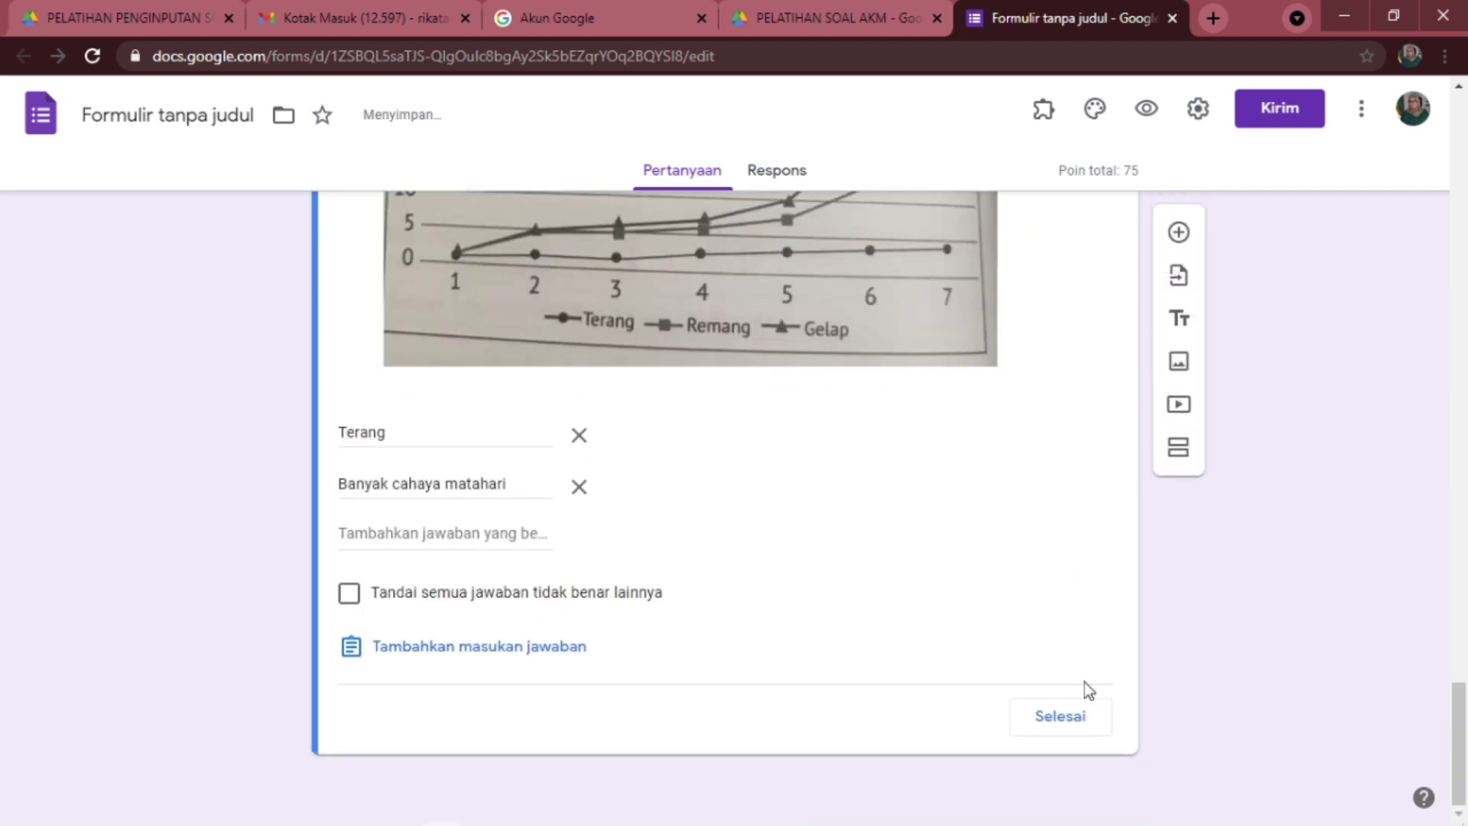
left_click(1060, 723)
Add a fifth question and fill it with the URAIAN story and its Tuliskan satu bukti task copied from Word.
scroll(896, 687, "down", 8)
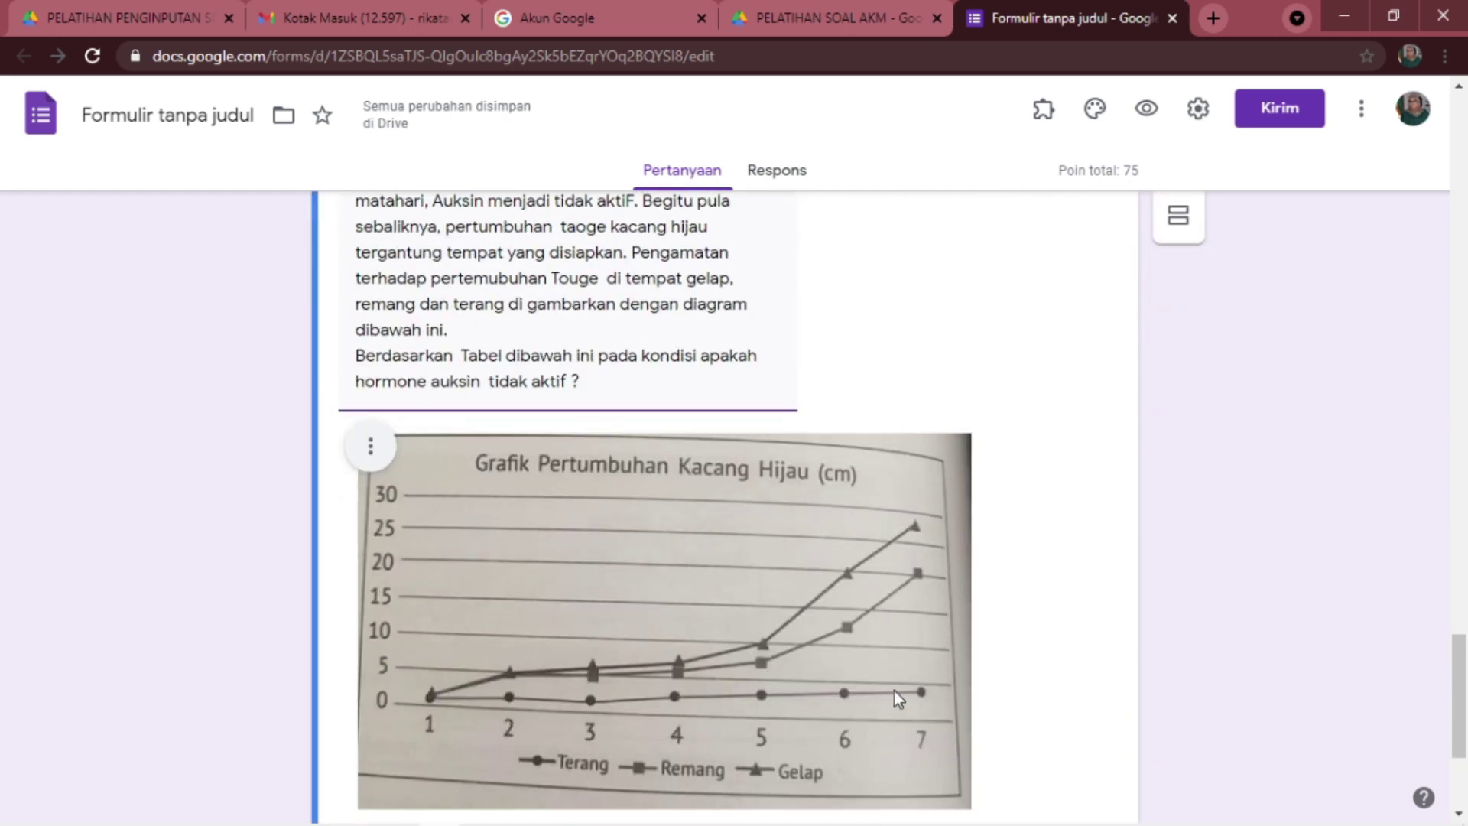
scroll(886, 702, "down", 1)
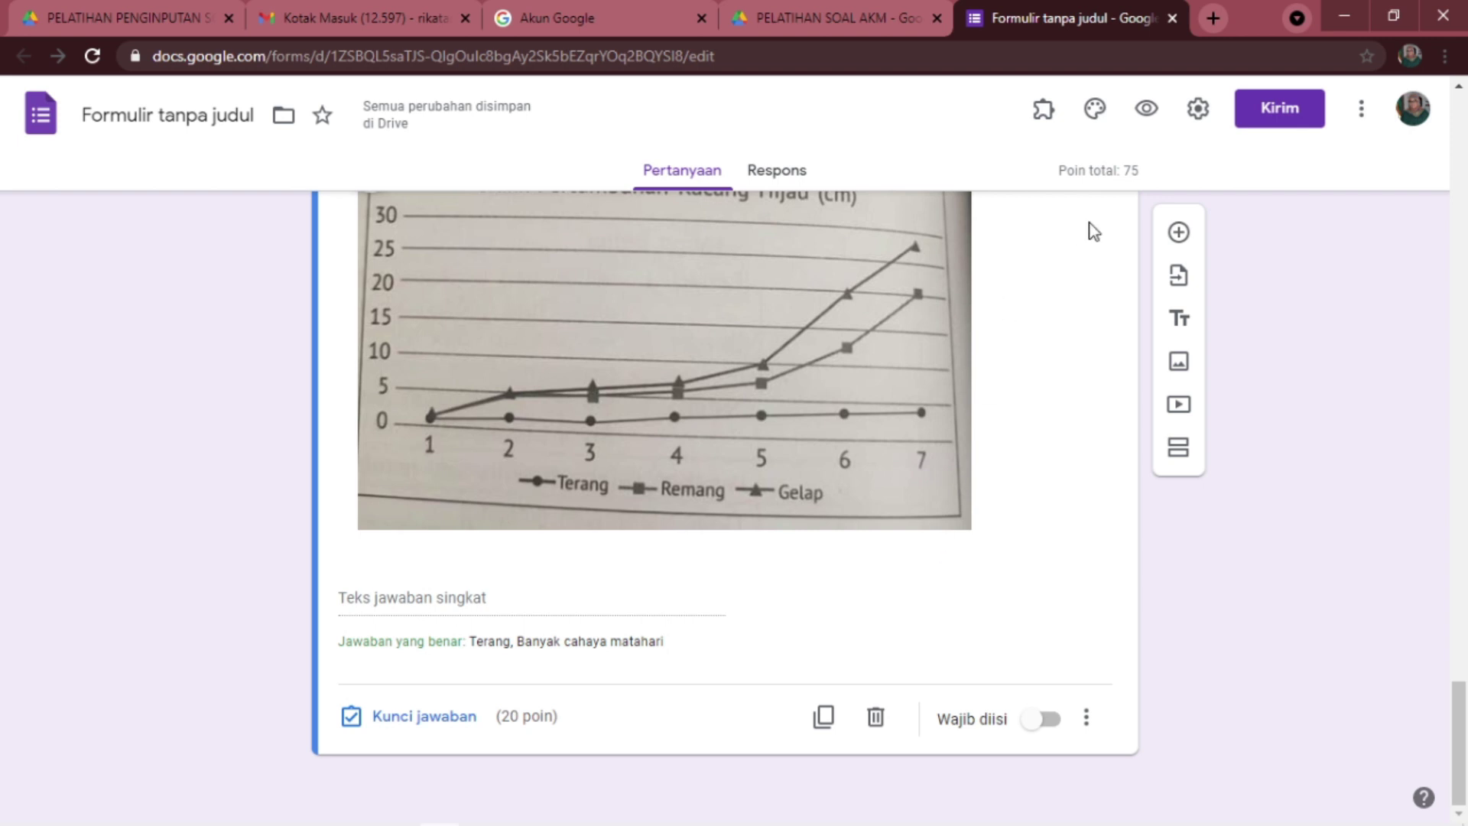
left_click(1177, 233)
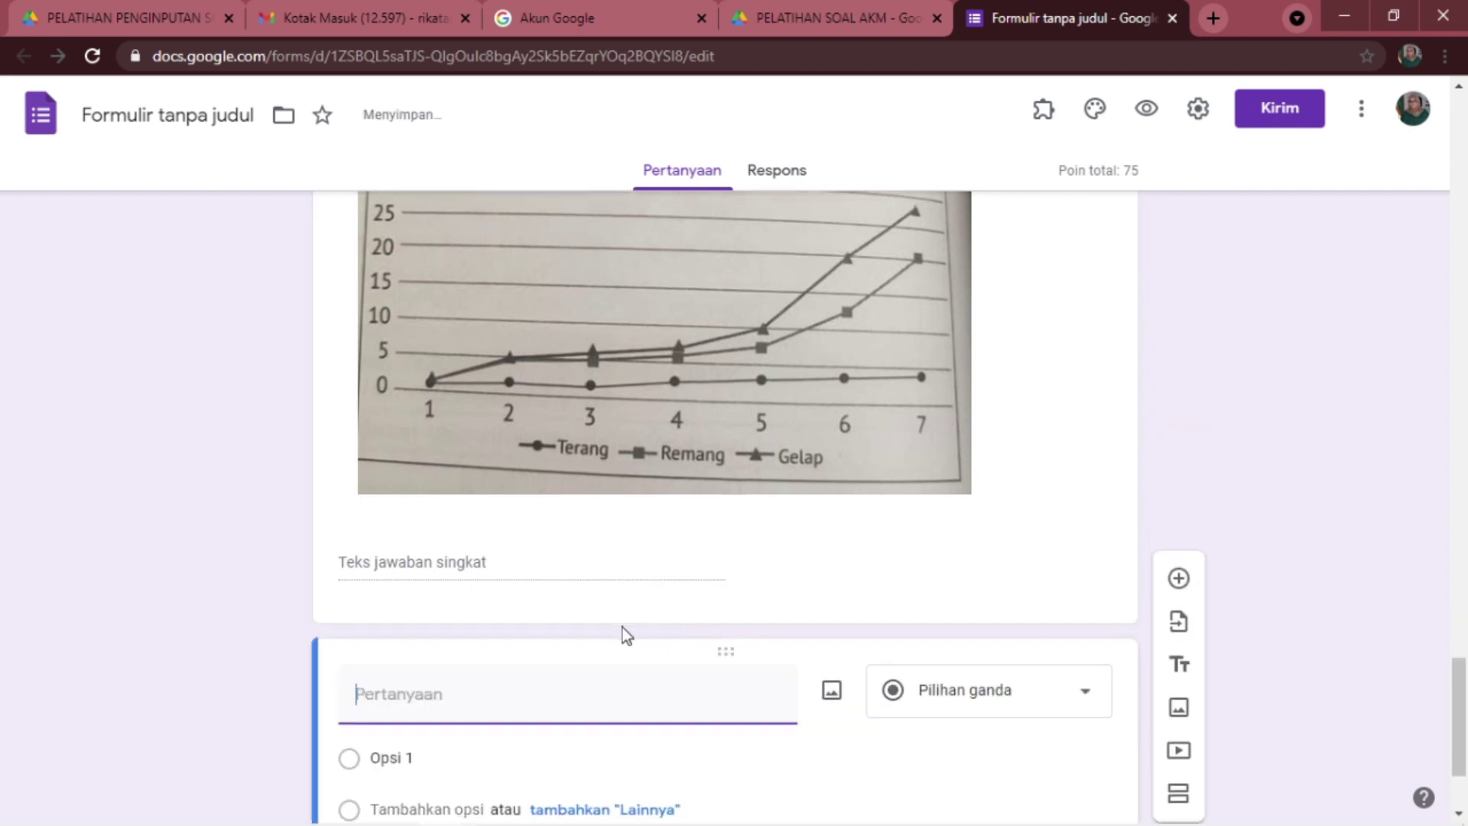
left_click(361, 807)
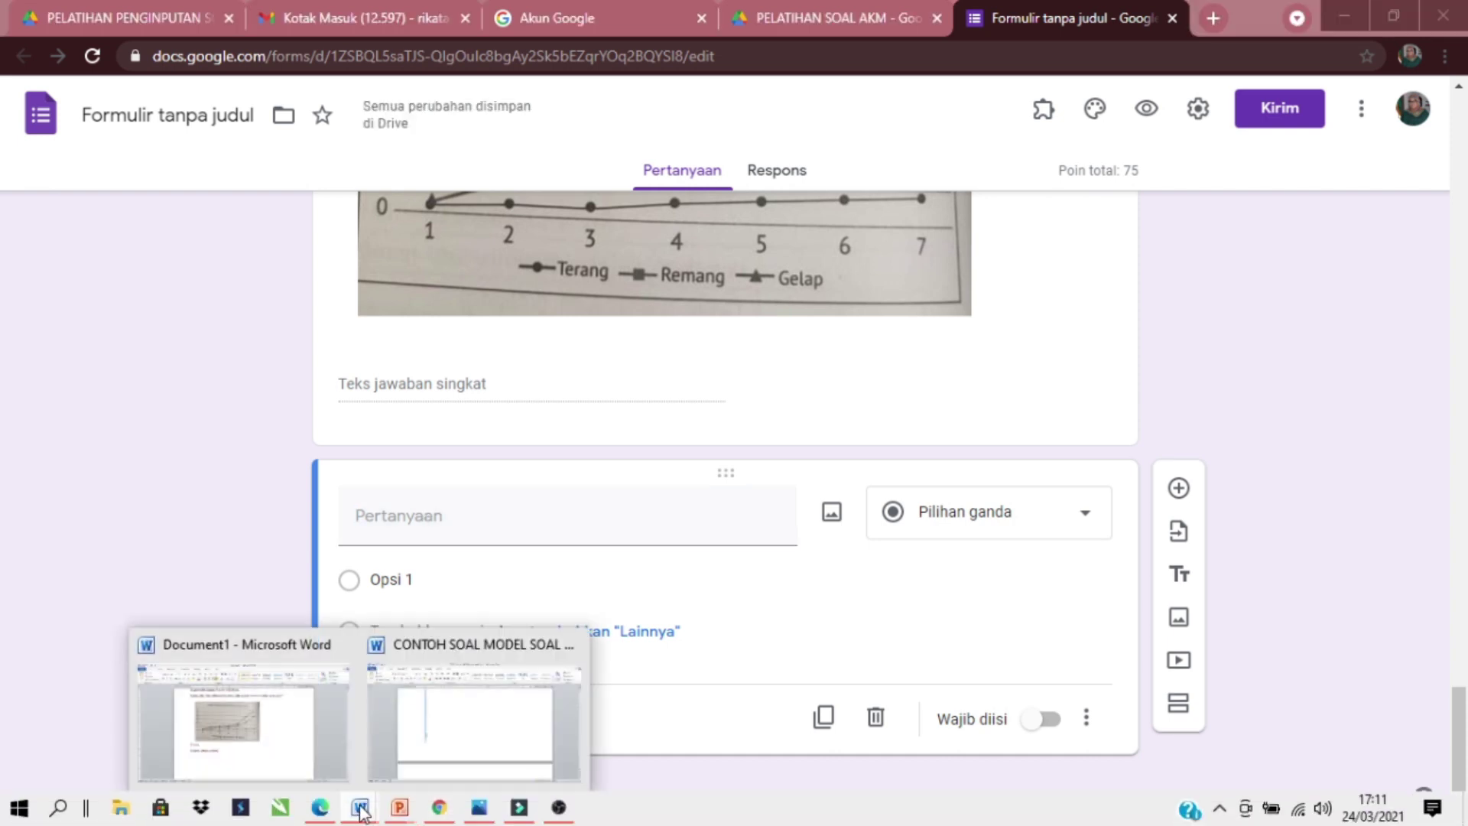
left_click(252, 740)
scroll(337, 681, "down", 20)
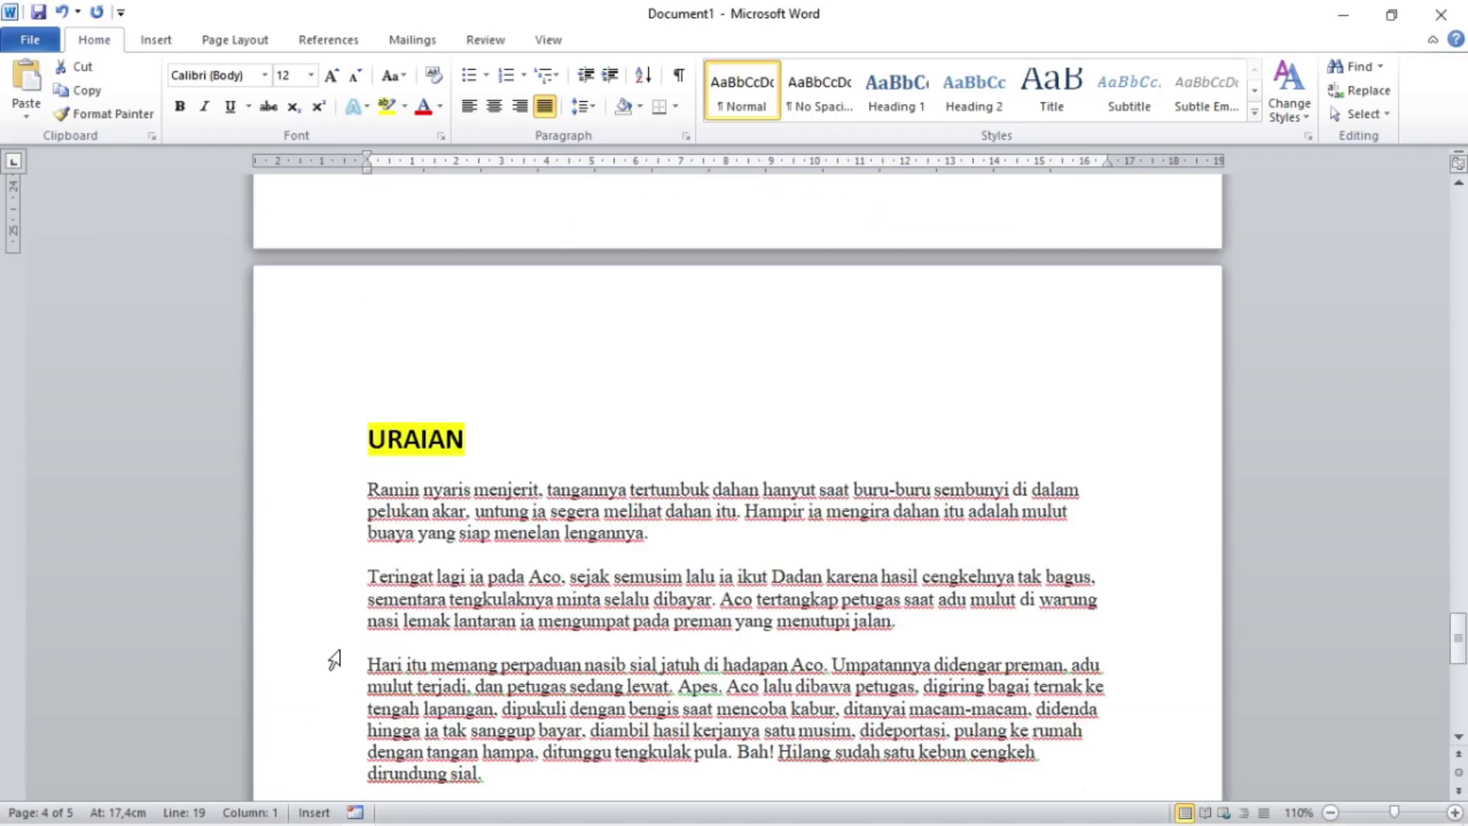
left_click_drag(341, 341, 923, 606)
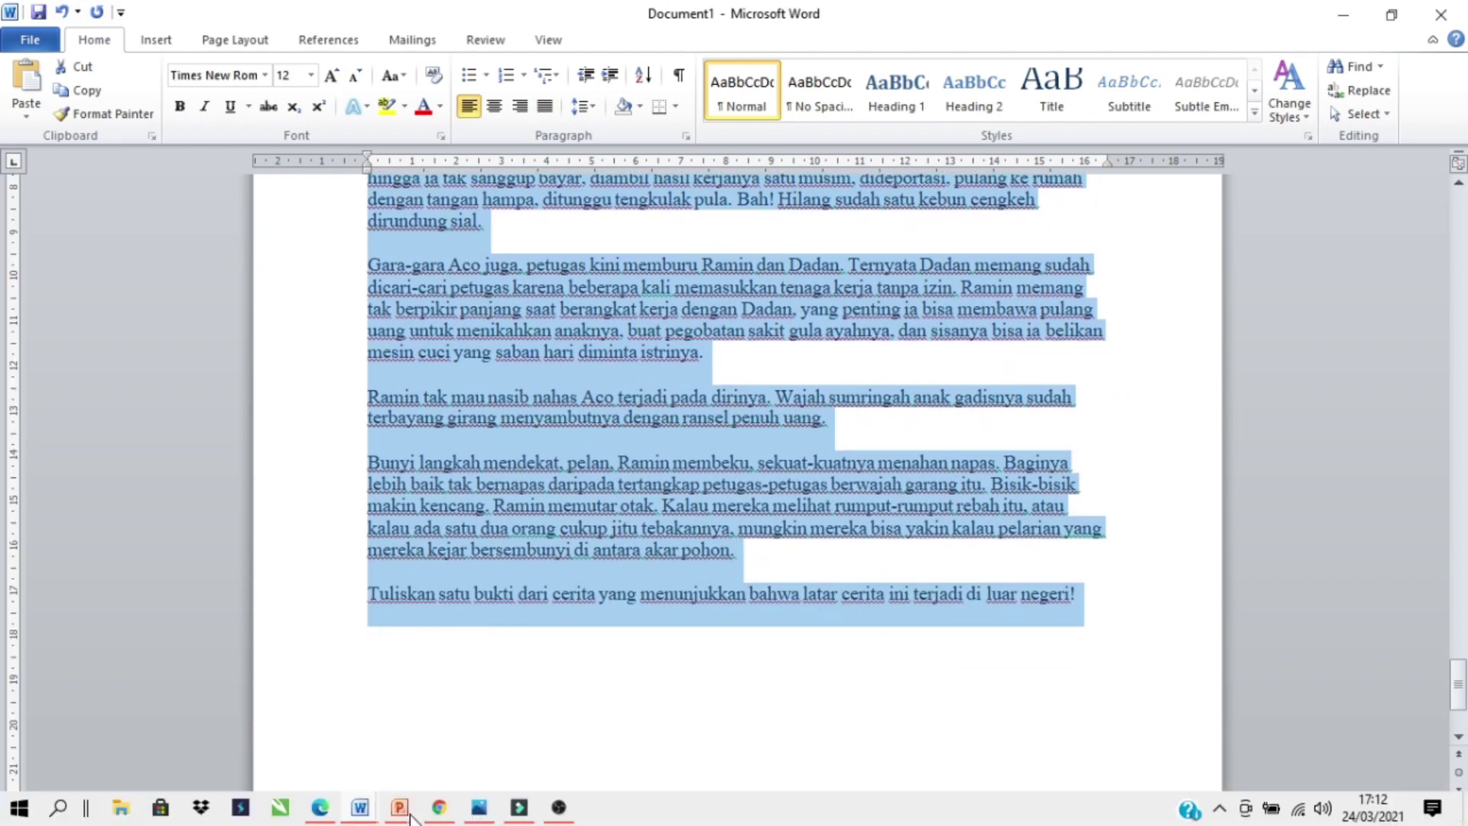
left_click(439, 816)
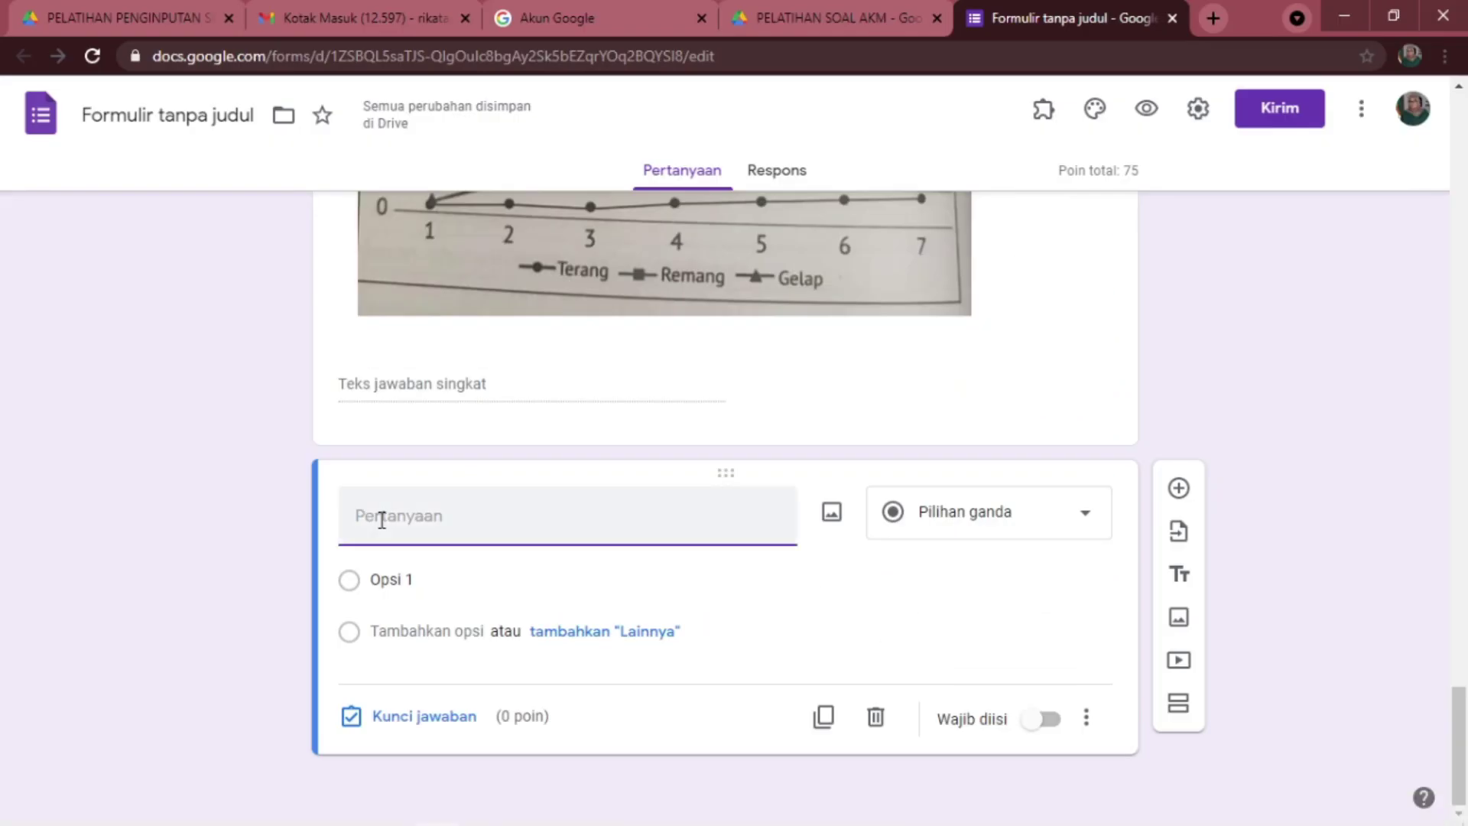
key("ctrl+v")
Change the fifth question's type to Paragraf.
scroll(754, 579, "up", 7)
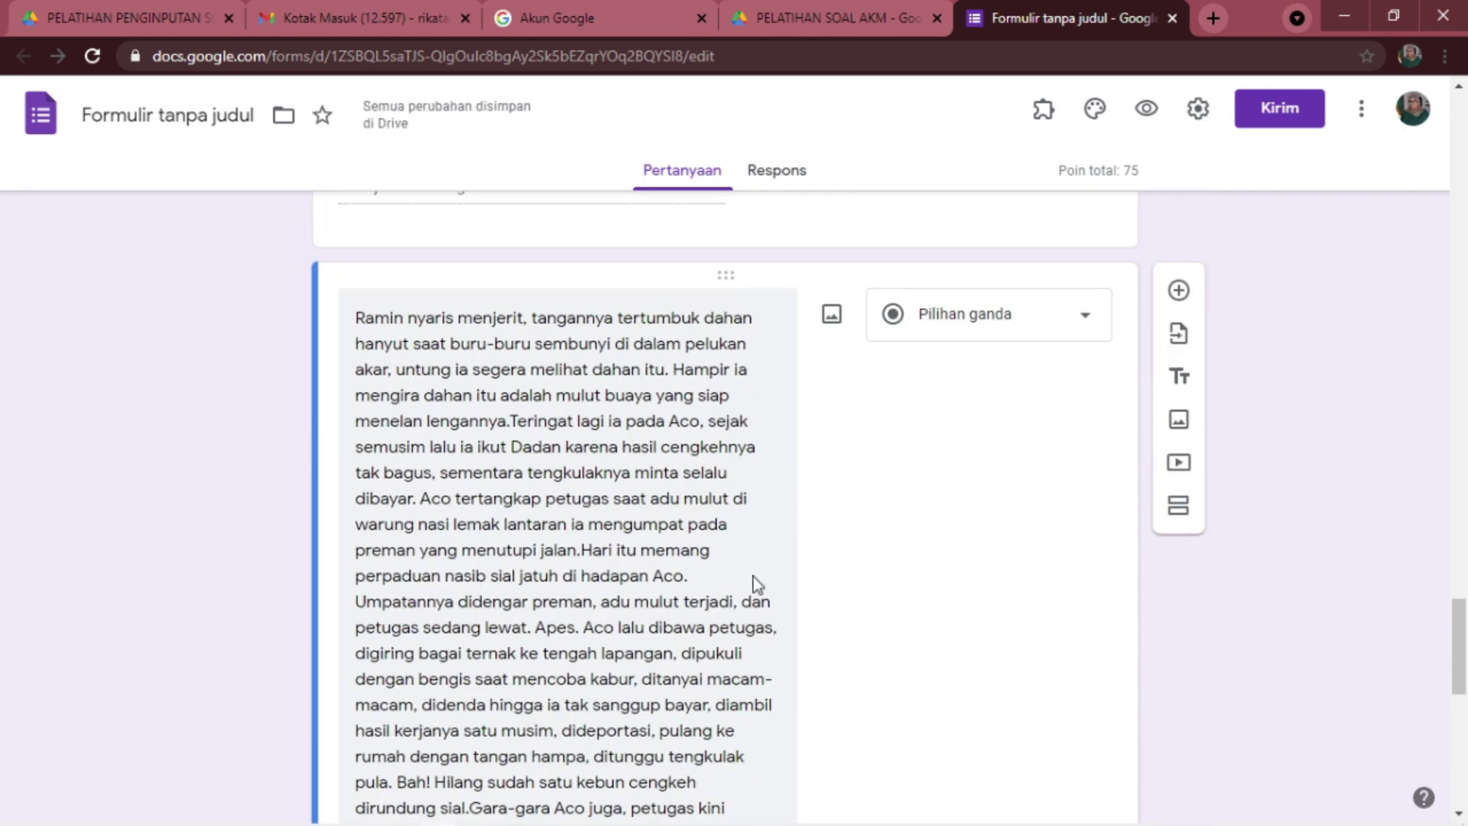
left_click(964, 331)
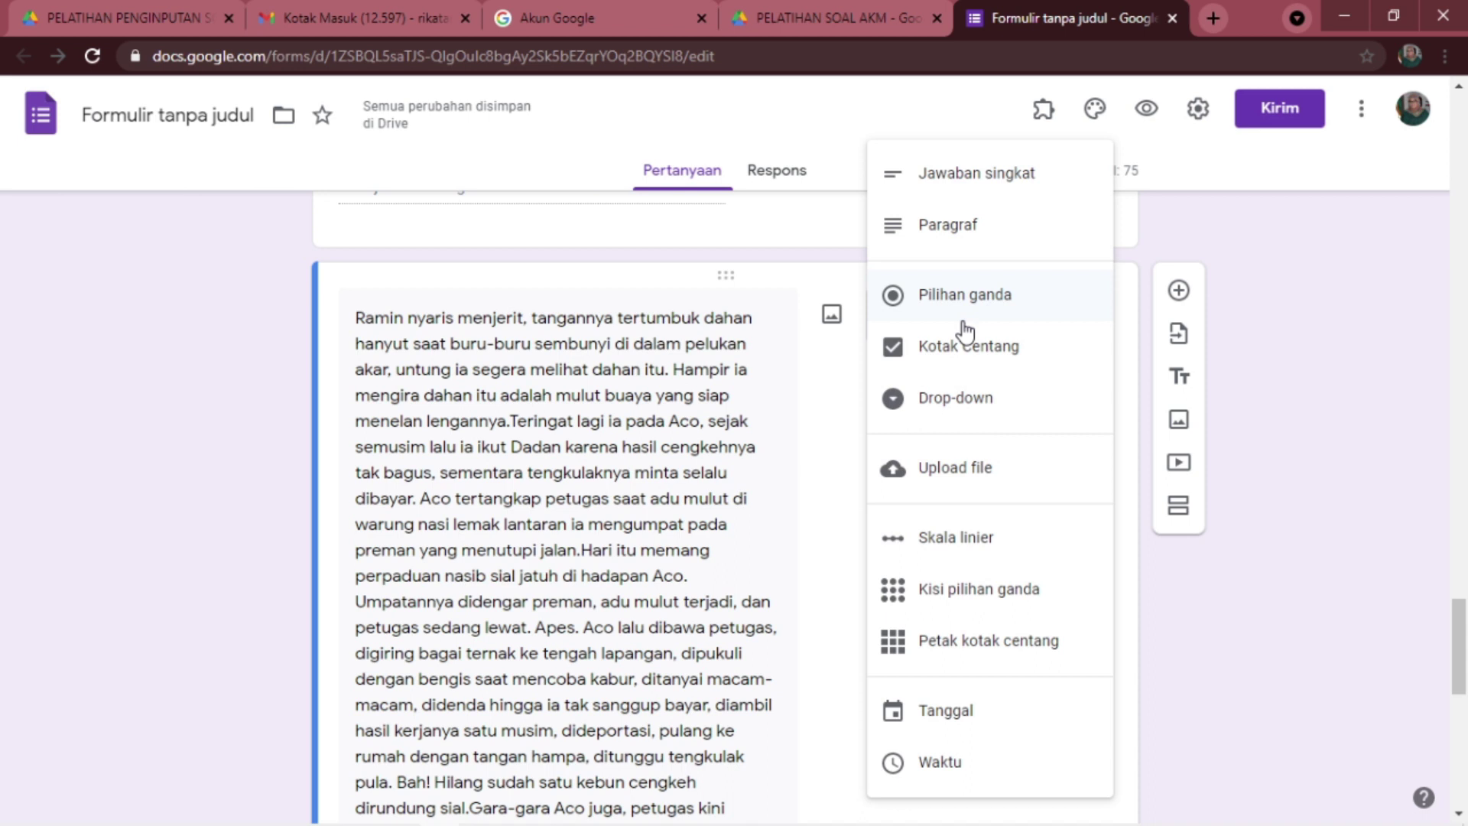
left_click(947, 227)
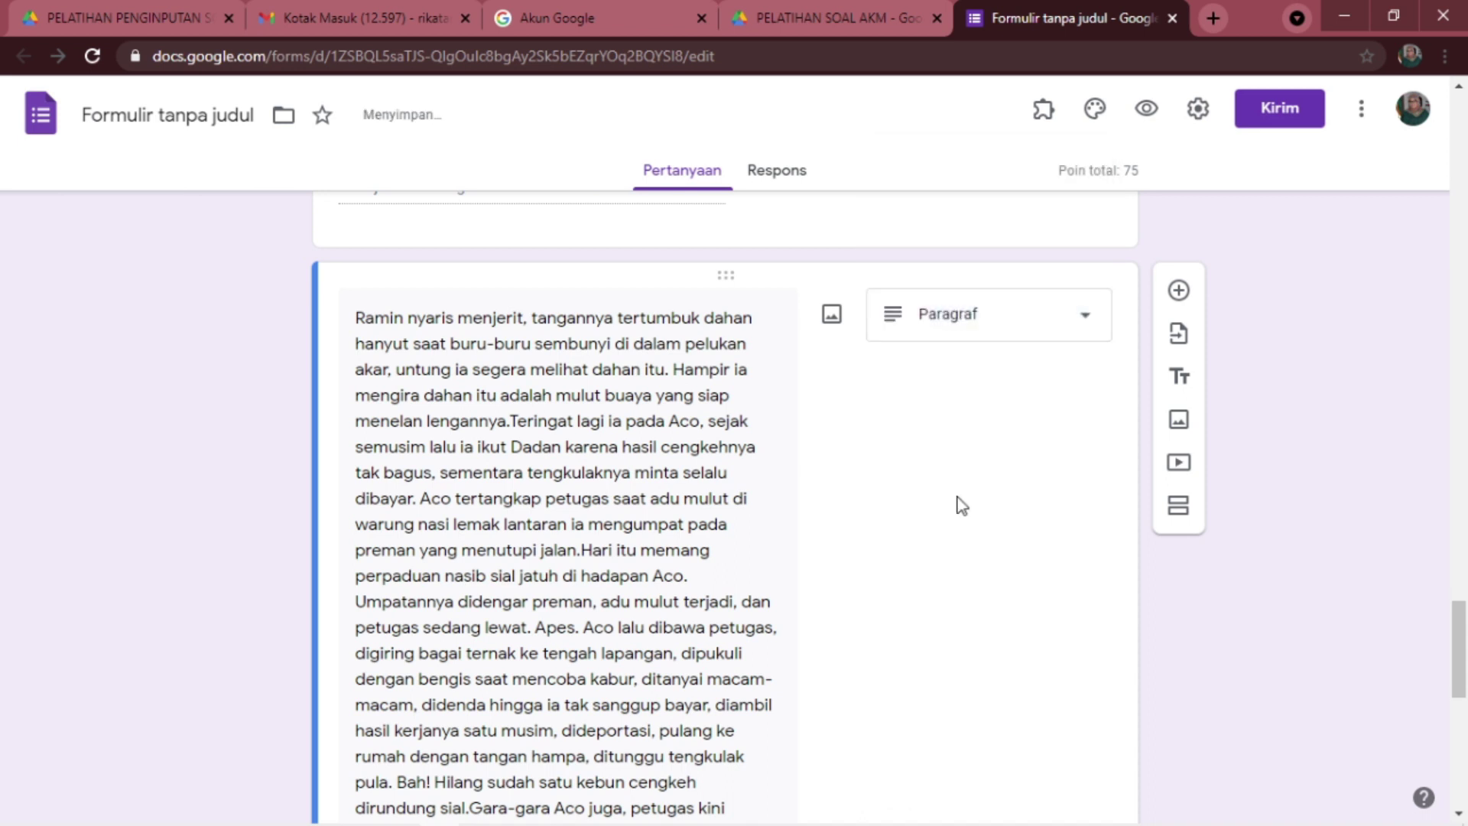
Give the fifth question a score of 25 points and finish editing its answer key.
scroll(962, 507, "down", 1)
scroll(961, 506, "down", 9)
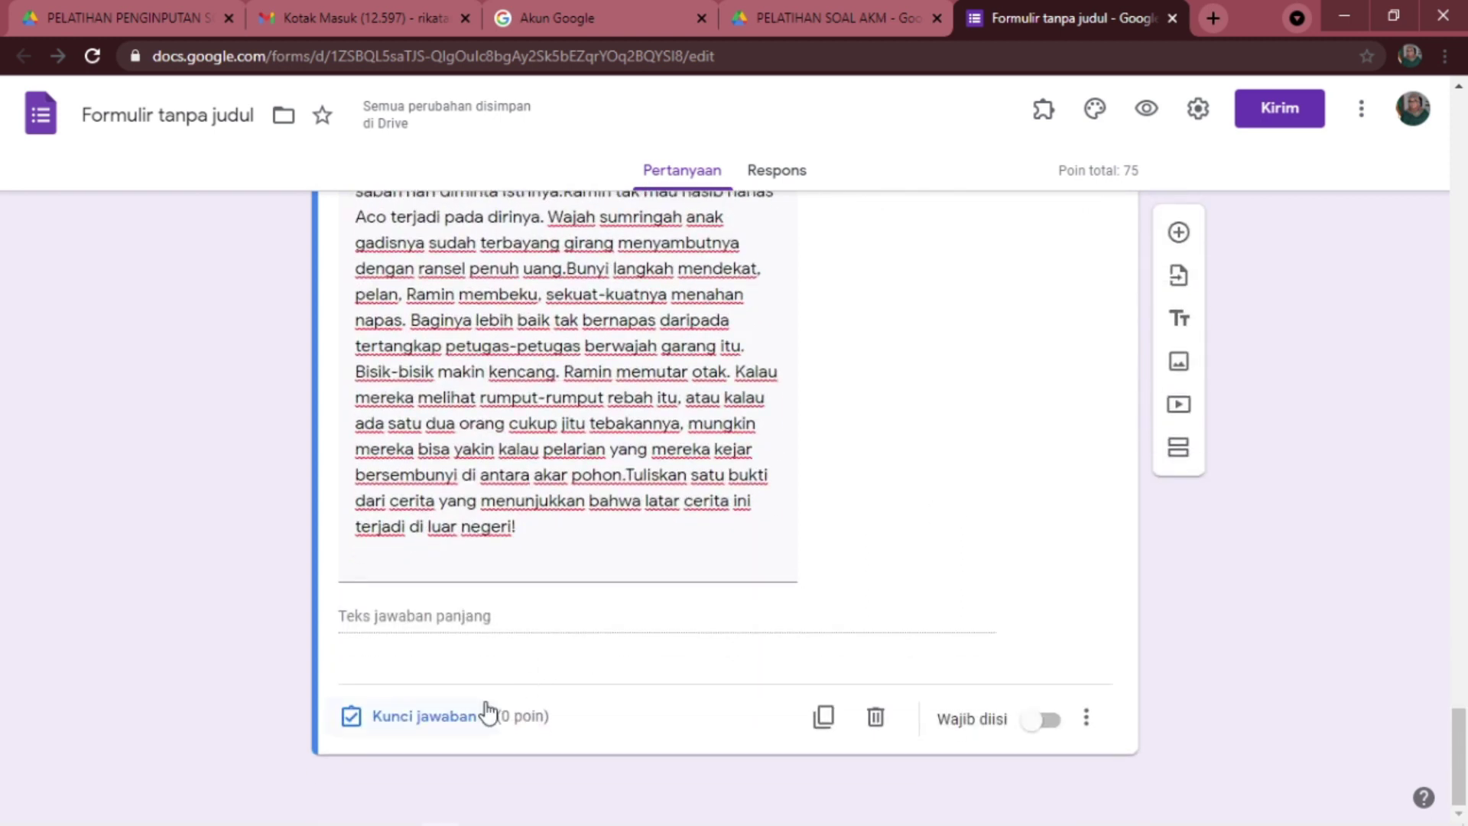
left_click(471, 716)
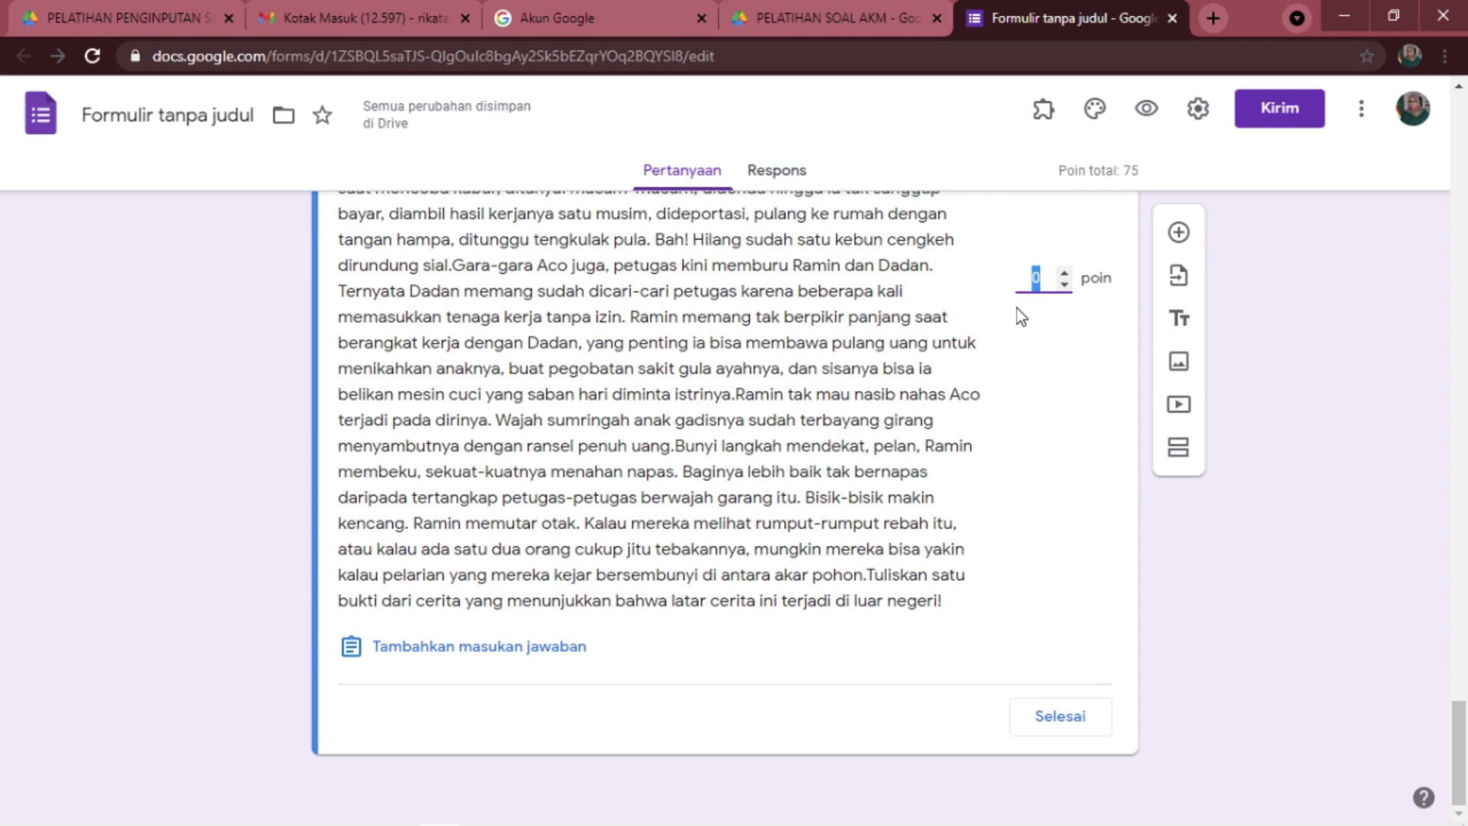
type("25")
left_click(1045, 385)
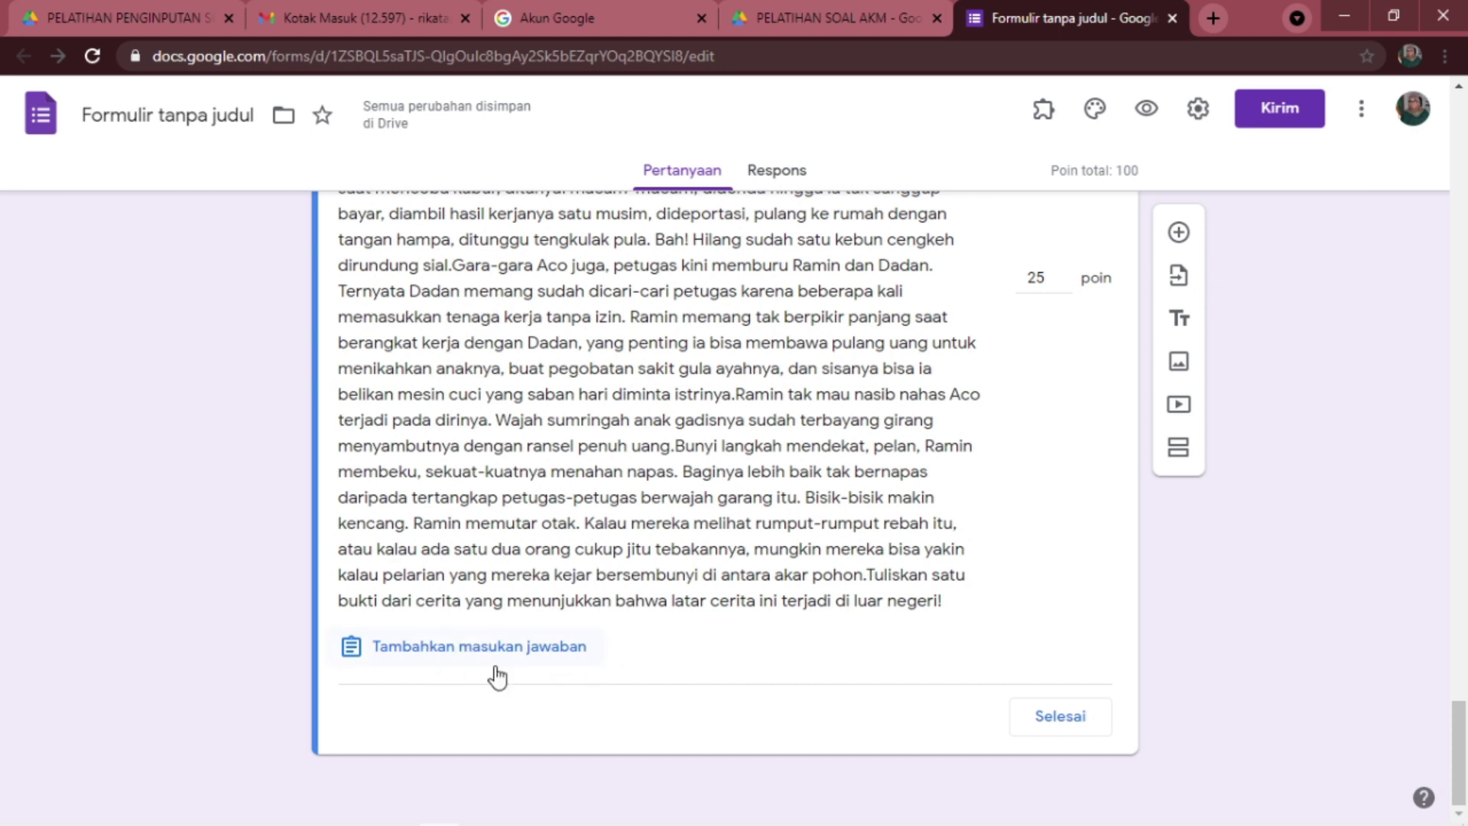
left_click(1062, 723)
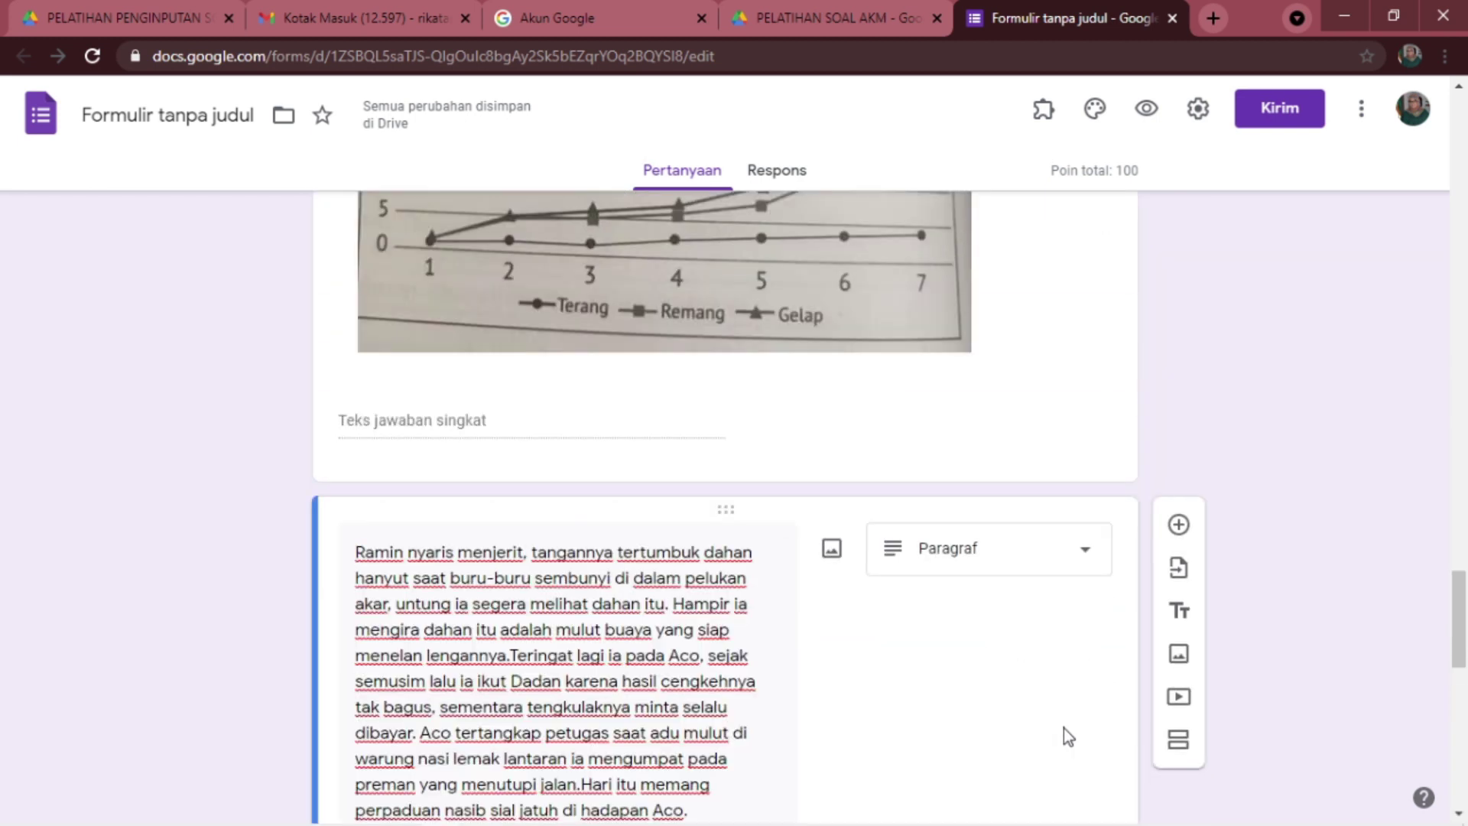
scroll(1063, 728, "up", 7)
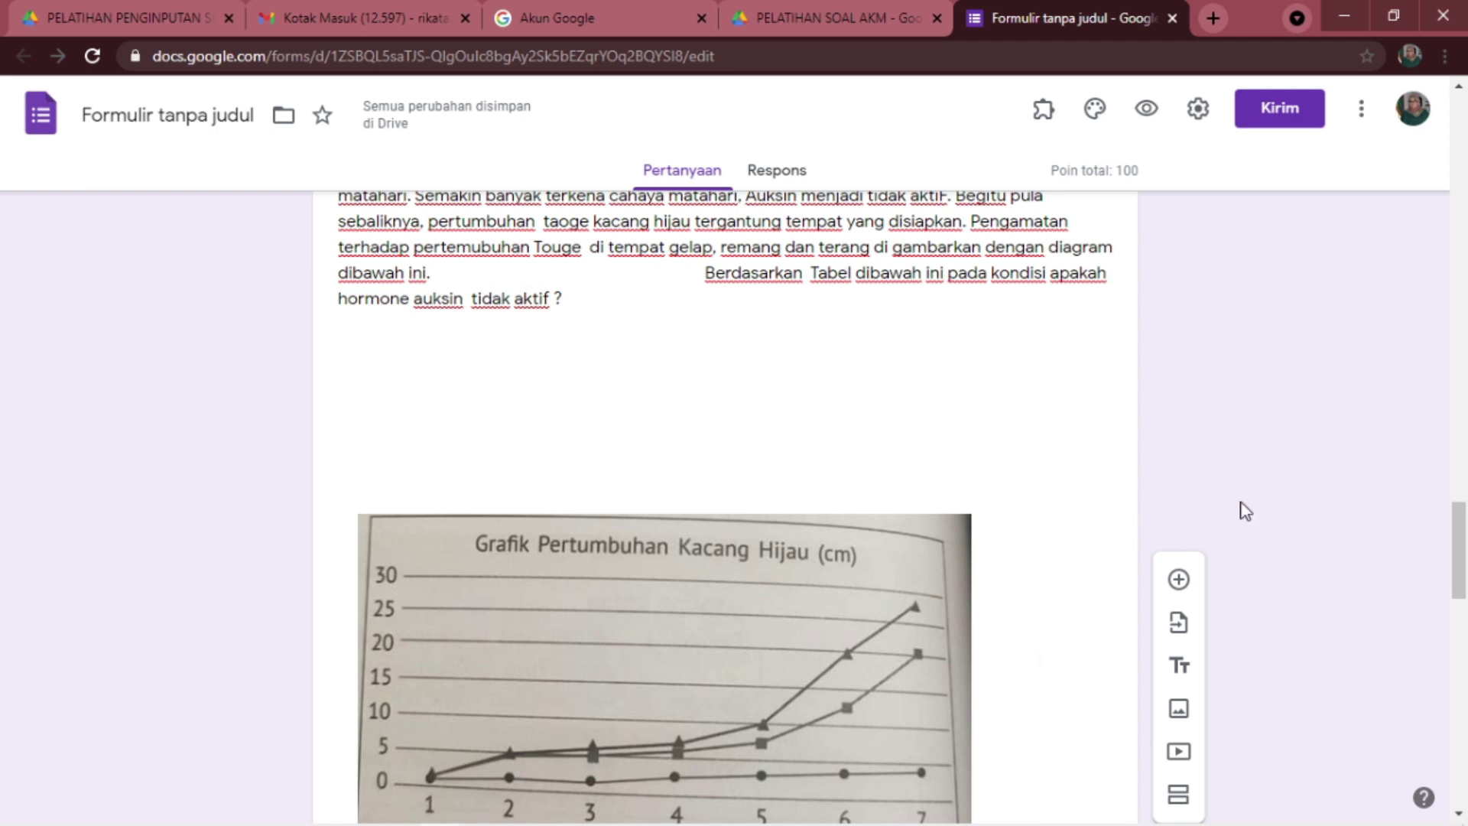
Preview the SOAL AKM form and review all its questions, images, answer options and points from the first to the last question.
left_click_drag(1459, 551, 1465, 162)
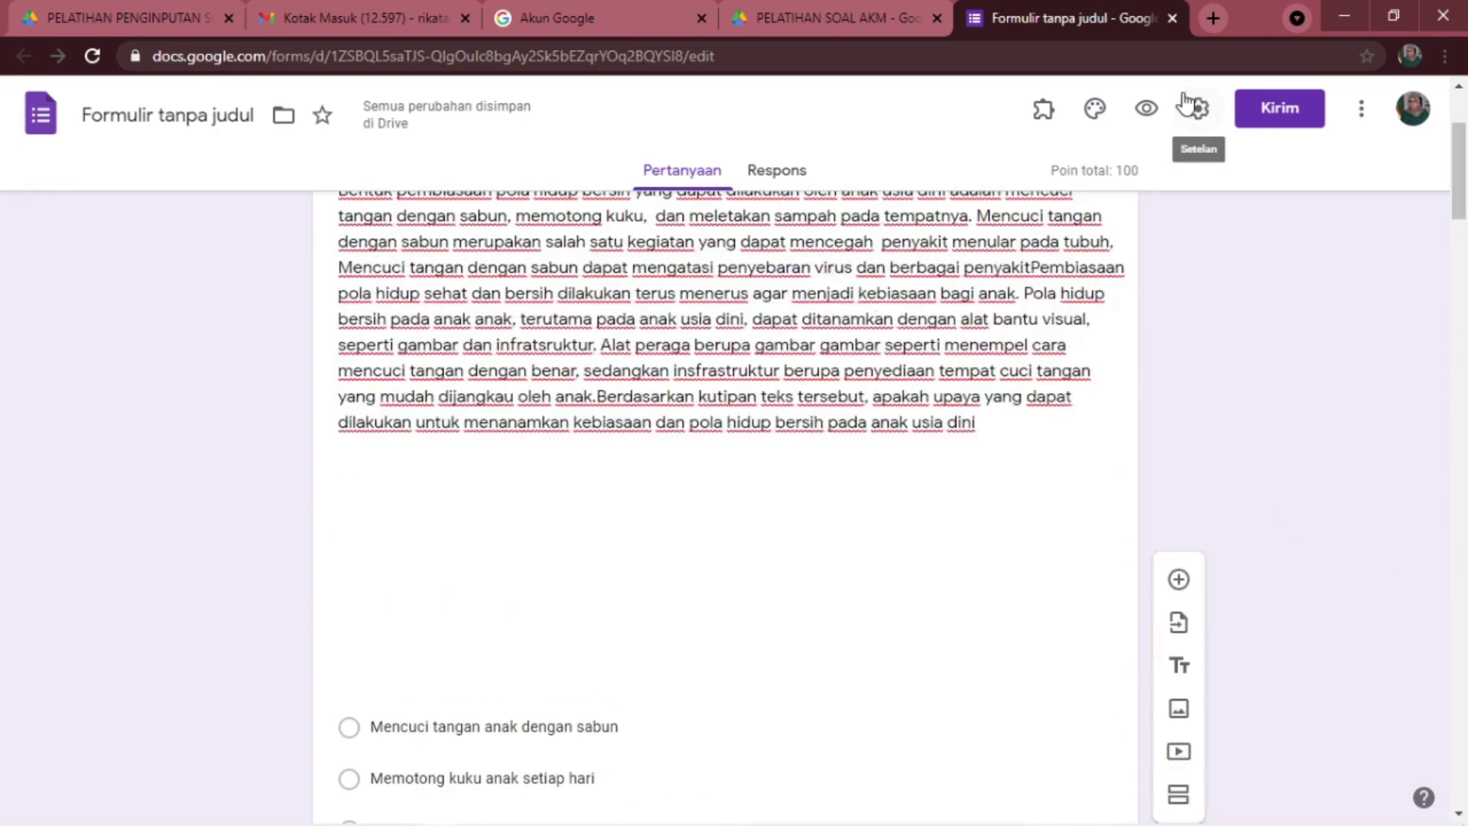
left_click(1144, 112)
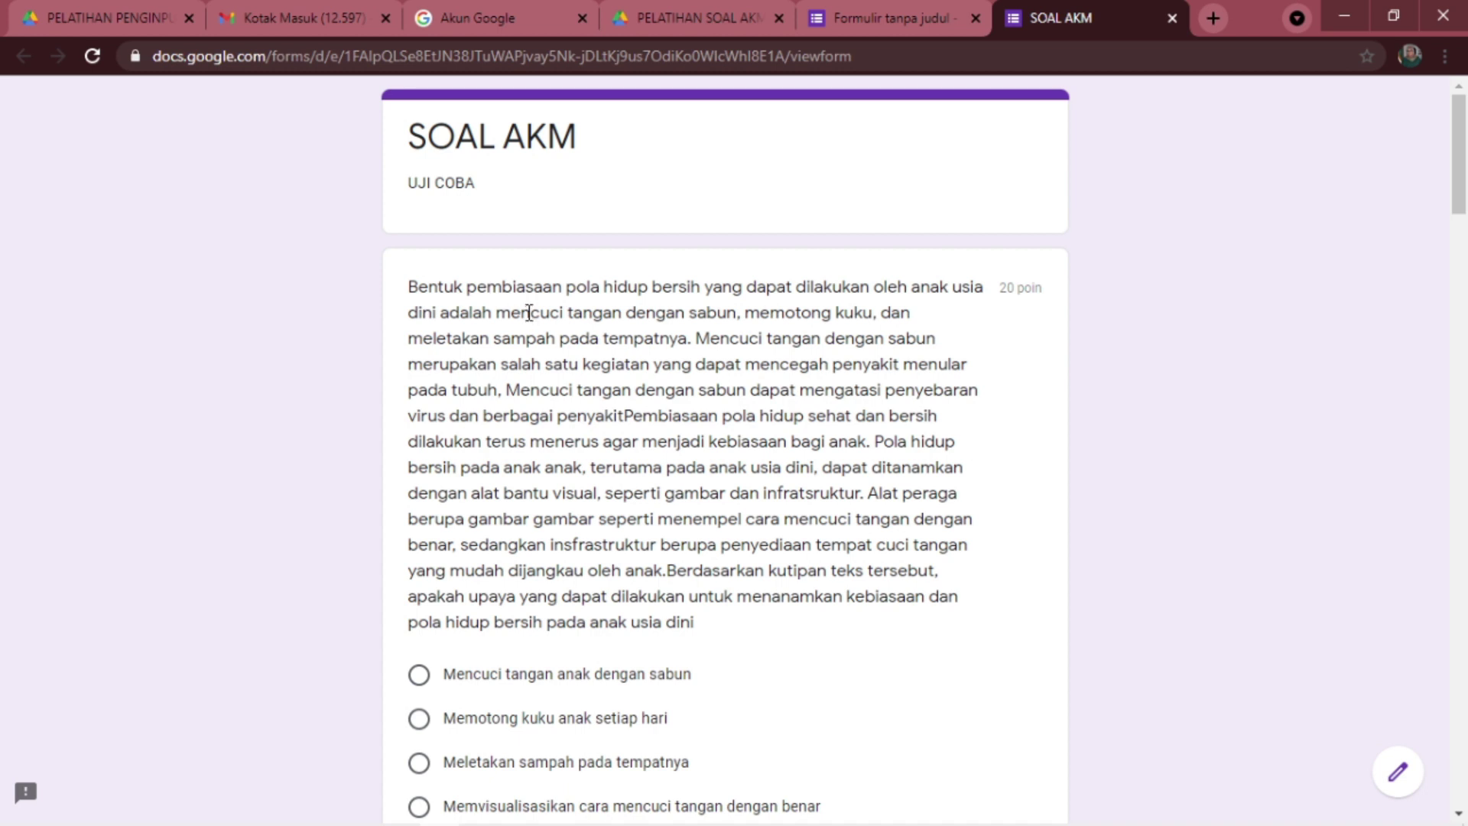
scroll(530, 318, "down", 14)
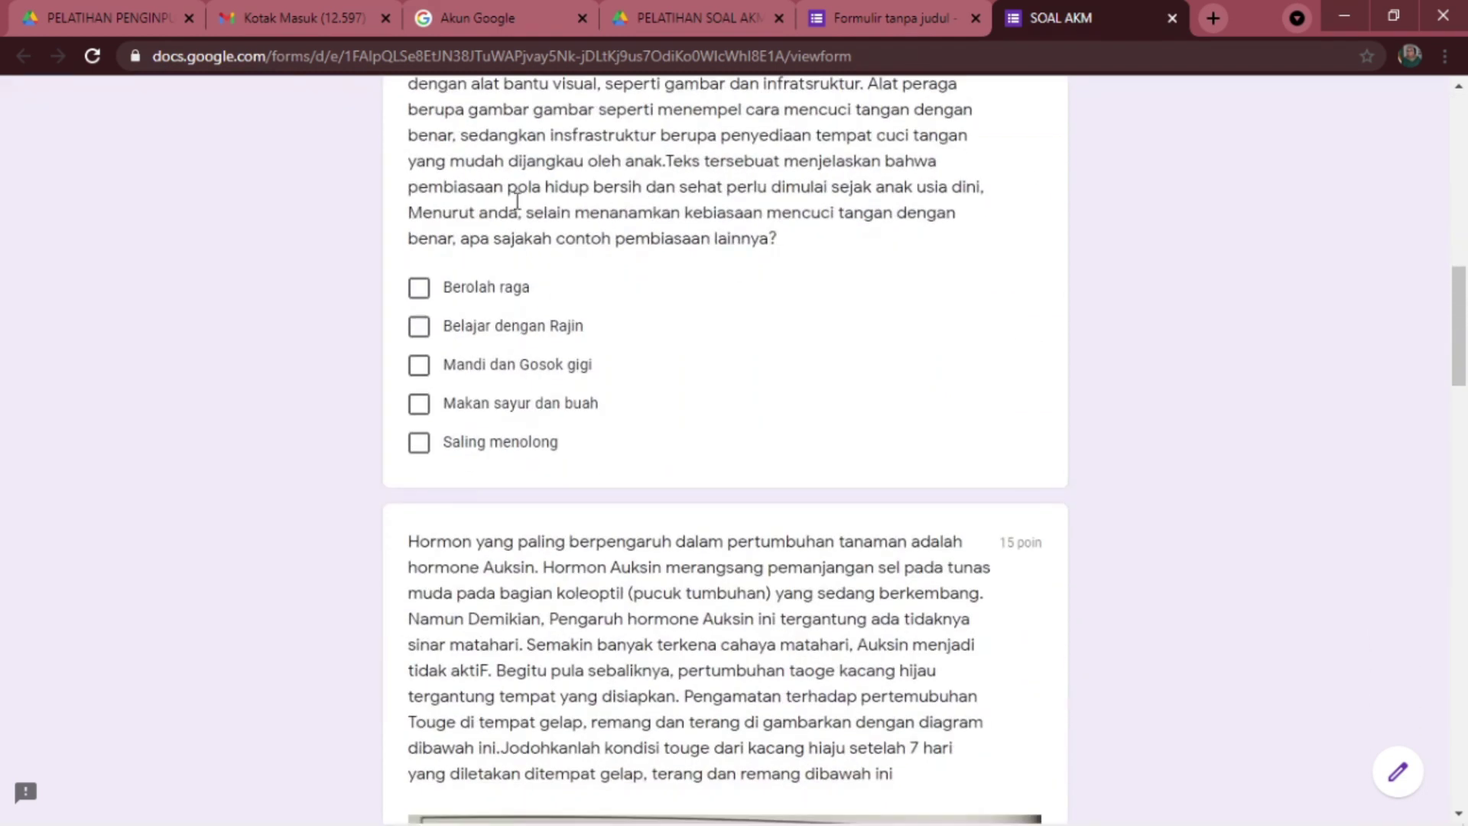
scroll(535, 321, "down", 5)
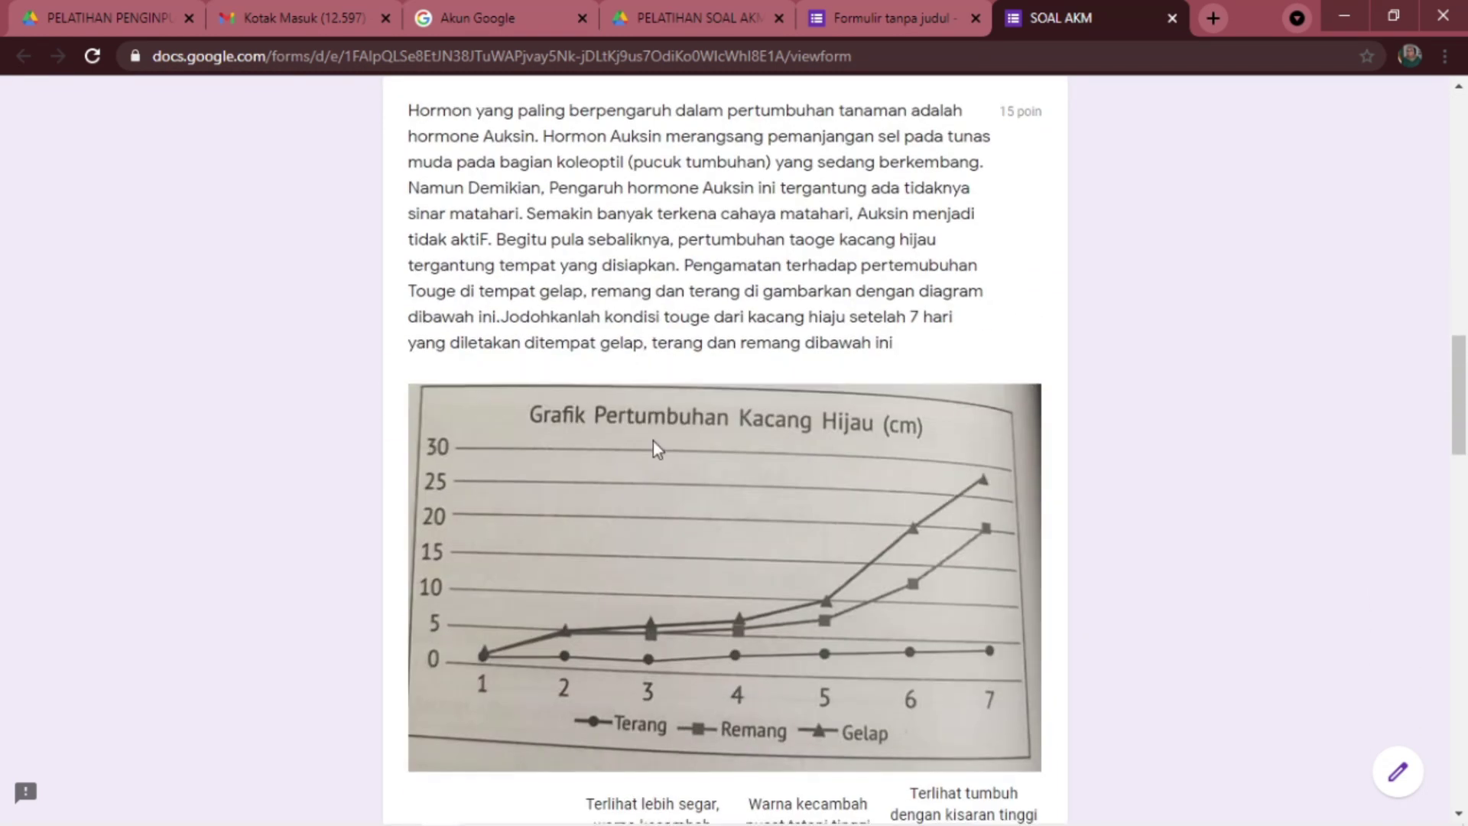
scroll(653, 442, "down", 17)
scroll(663, 336, "down", 14)
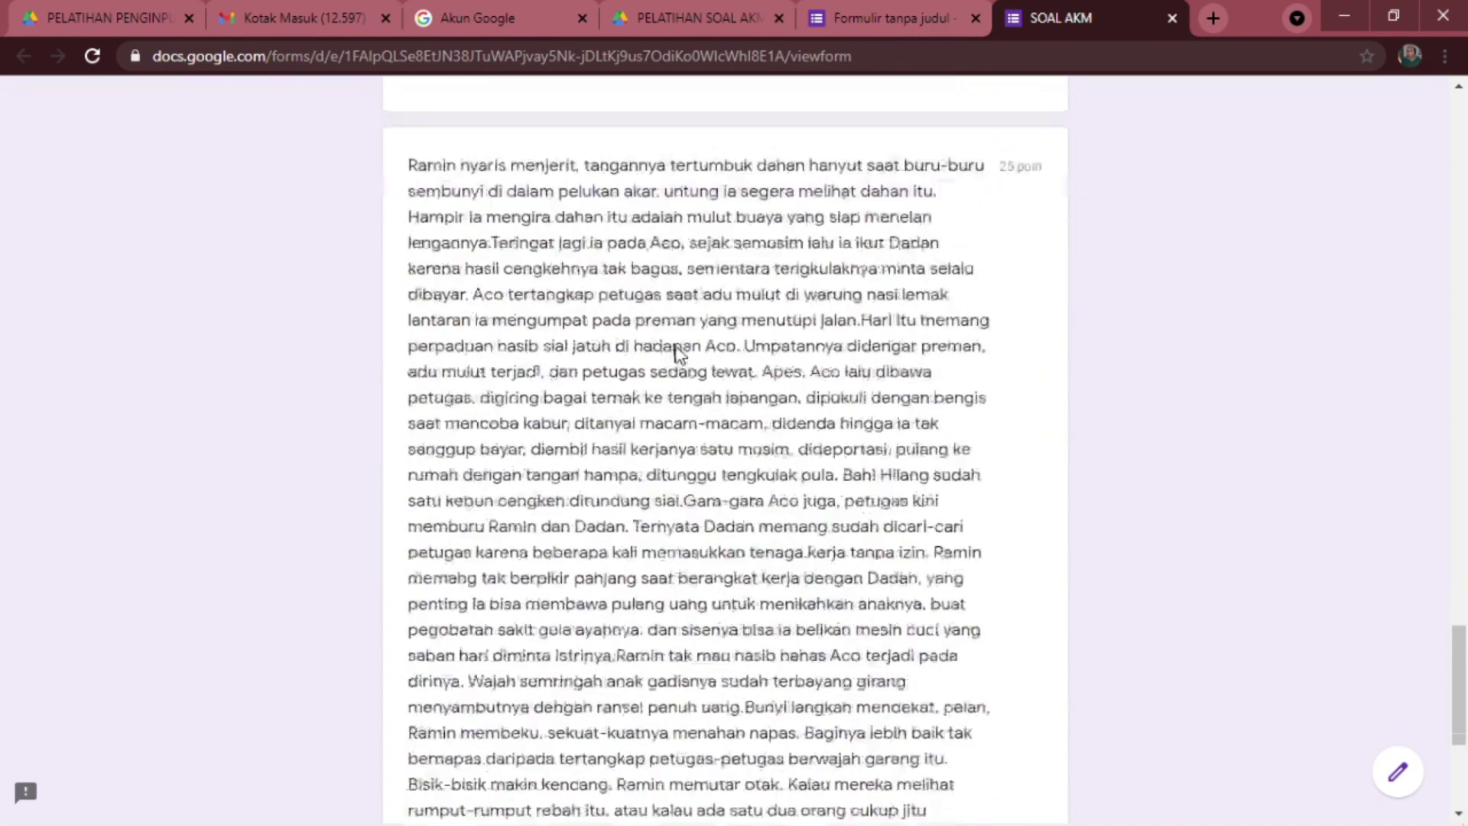
scroll(664, 430, "up", 18)
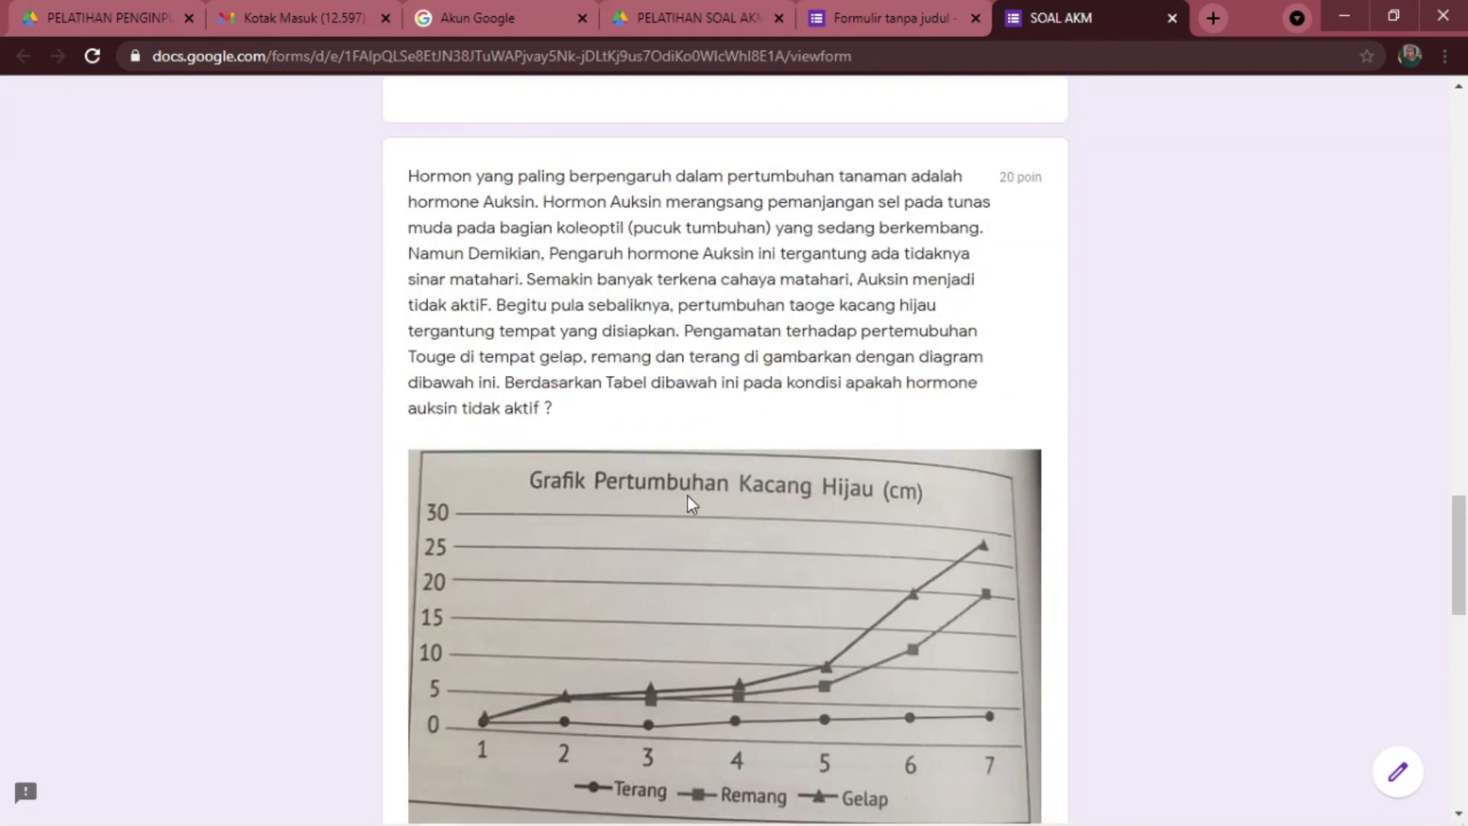
scroll(686, 498, "down", 18)
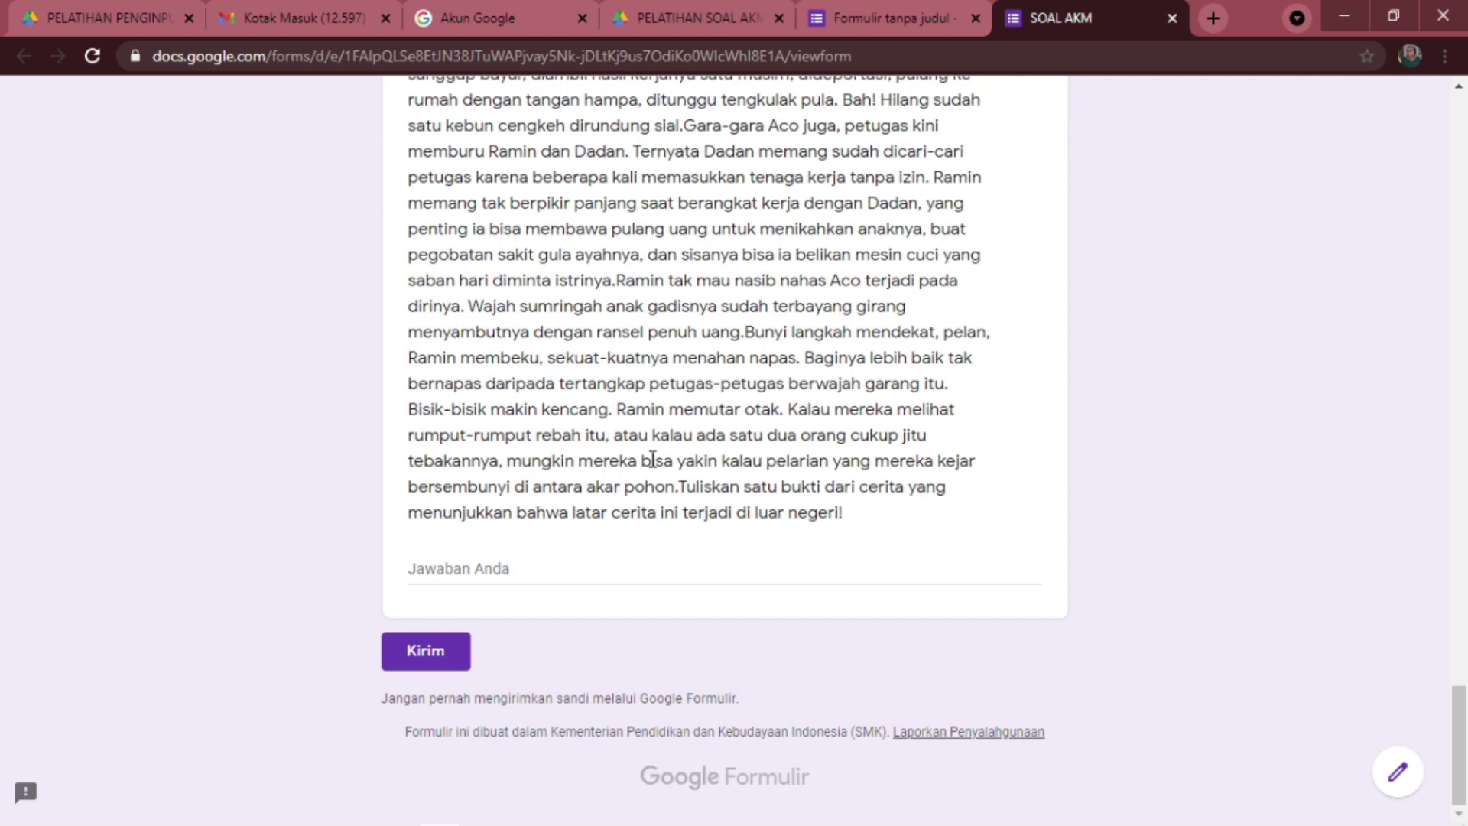
scroll(650, 460, "up", 20)
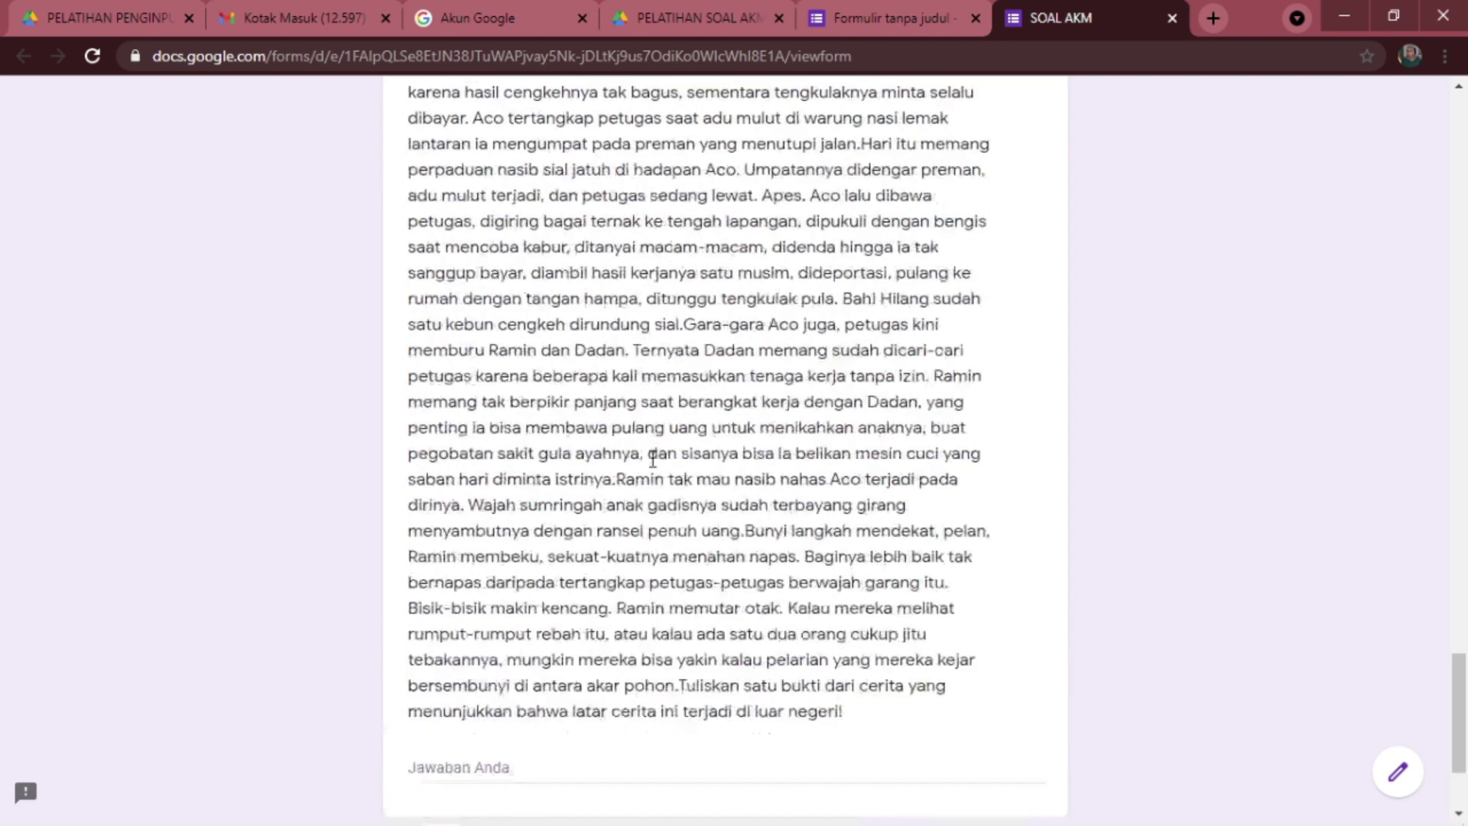
scroll(651, 459, "up", 5)
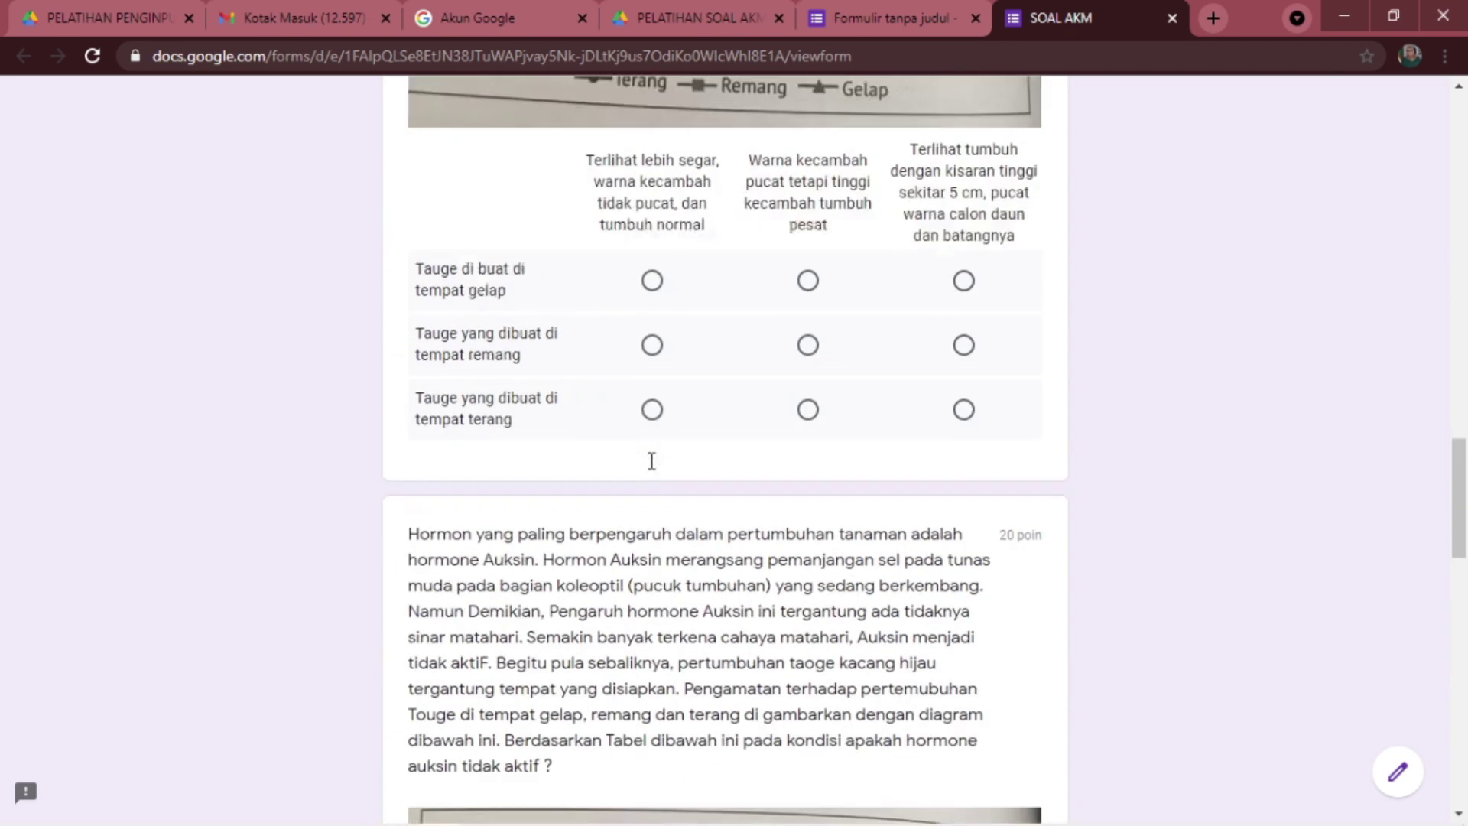